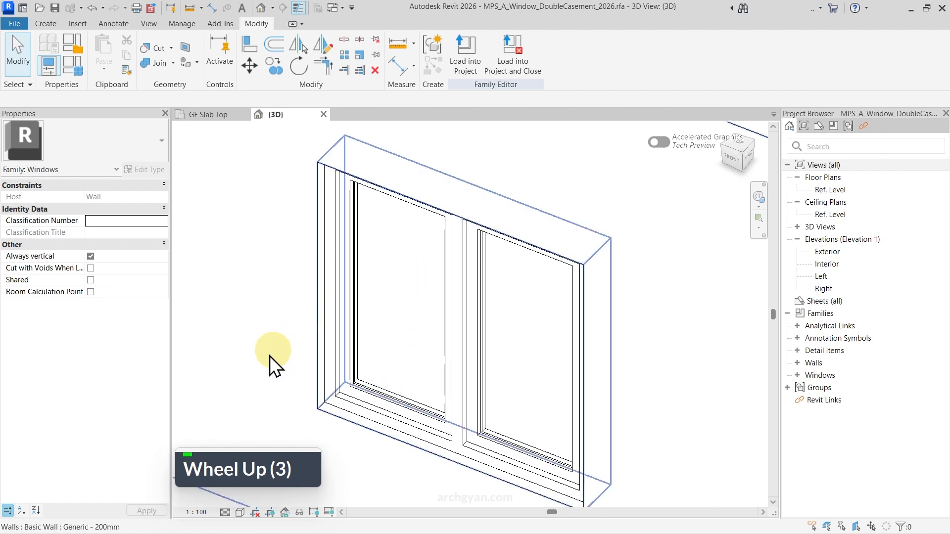
Step: Open the nested shutter family in the window's left opening for editing
{"action": "left_click", "coordinate": [345, 316]}
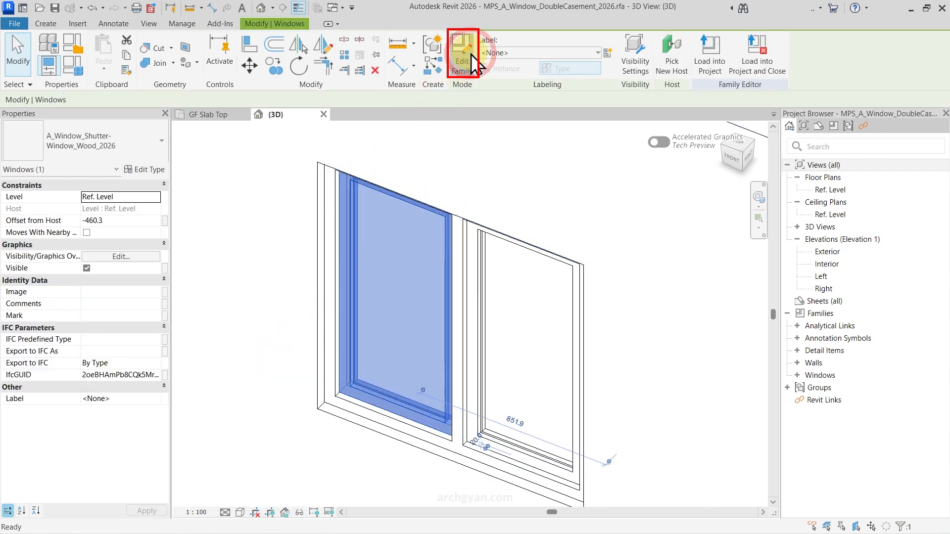
{"action": "left_click", "coordinate": [470, 58]}
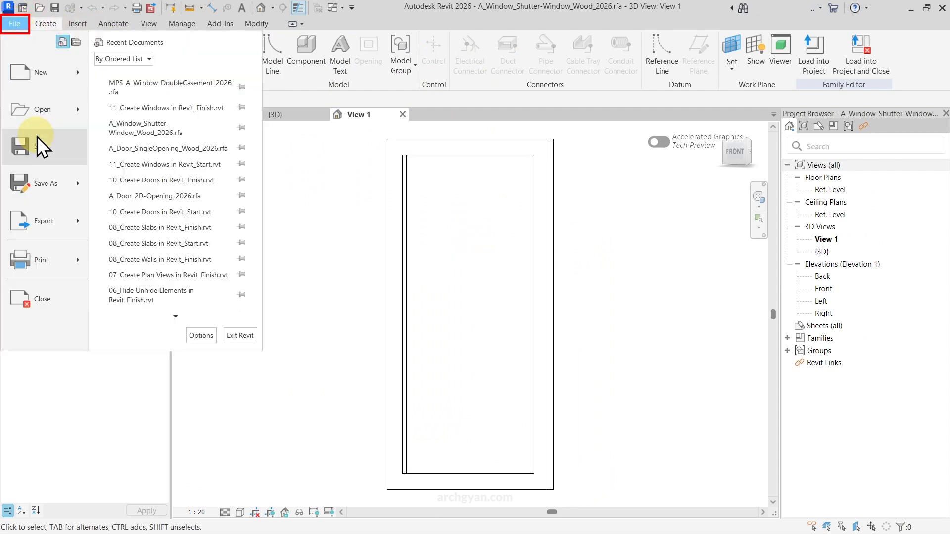
Step: Start saving the shutter family as a new file named A_Window_Shutter-Glass_2026.rfa in the same folder
{"action": "mouse_move", "coordinate": [43, 171]}
{"action": "left_click", "coordinate": [168, 154]}
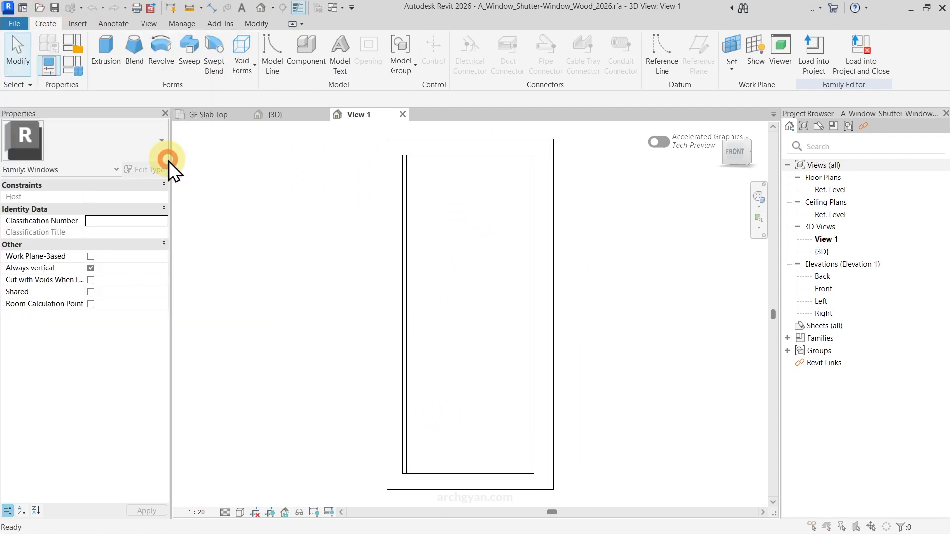
{"action": "left_click", "coordinate": [511, 378]}
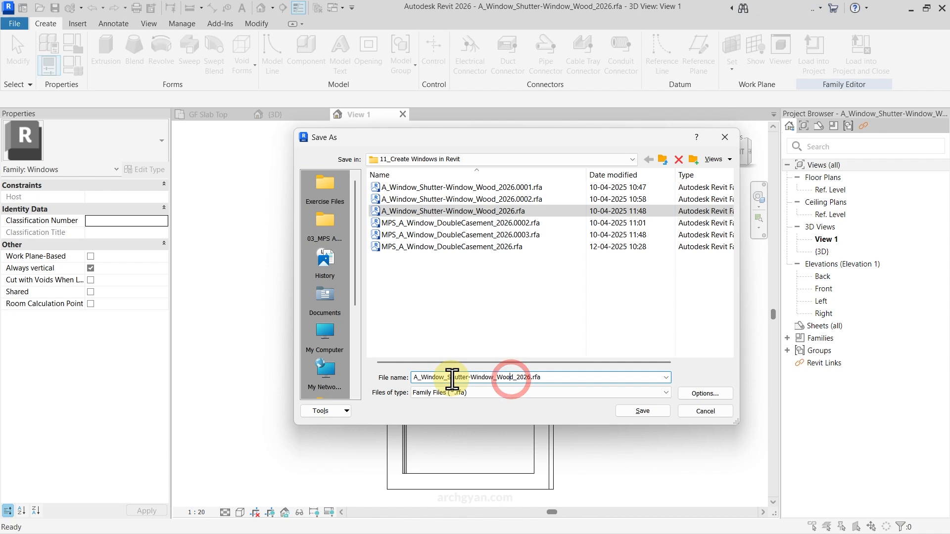
{"action": "double_click", "coordinate": [493, 378]}
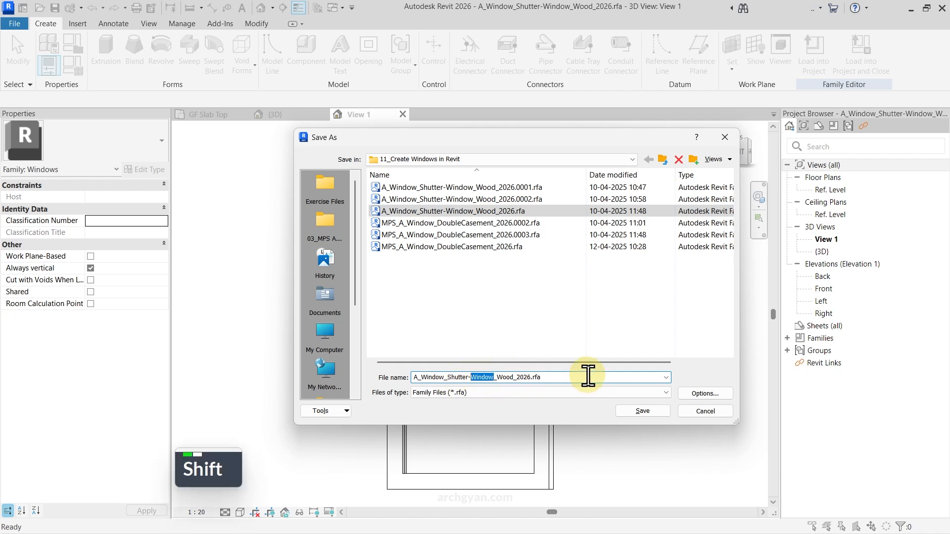
{"action": "type", "text": "Glass"}
{"action": "key", "text": "shift+Right"}
{"action": "key", "text": "shift+Right"}
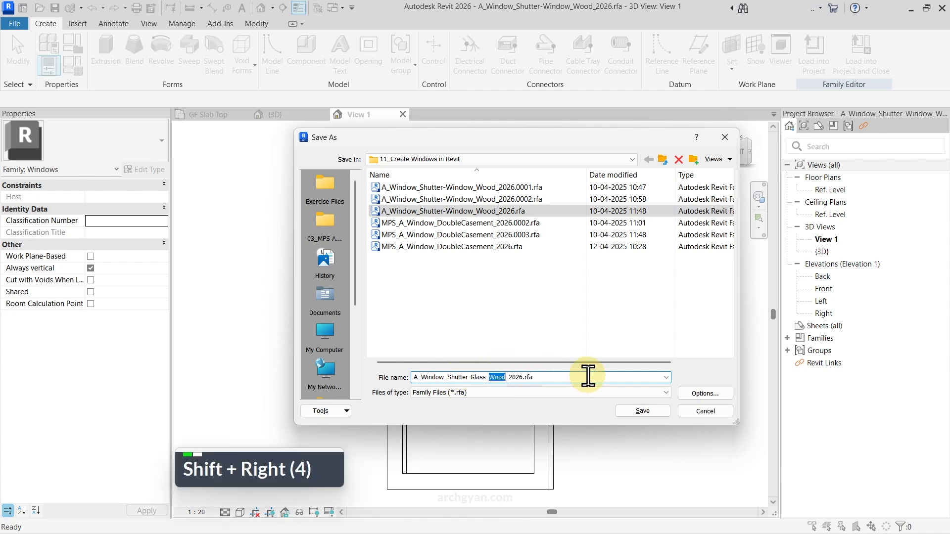
{"action": "key", "text": "shift+BackSpace"}
{"action": "key", "text": "Right"}
{"action": "key", "text": "BackSpace"}
{"action": "key", "text": "Right"}
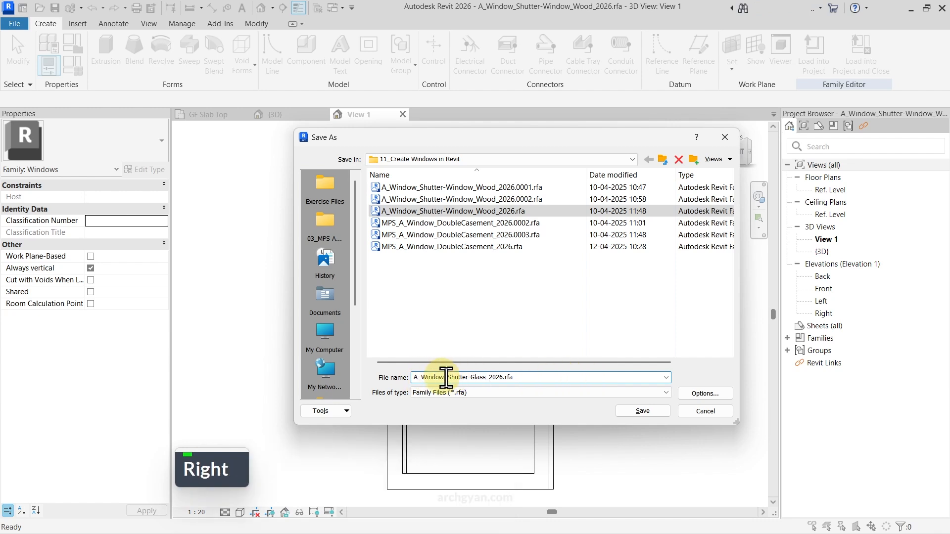
Step: Set the maximum backups to 1 in the save options and save the new shutter family
{"action": "left_click", "coordinate": [705, 394]}
{"action": "key", "text": "Return"}
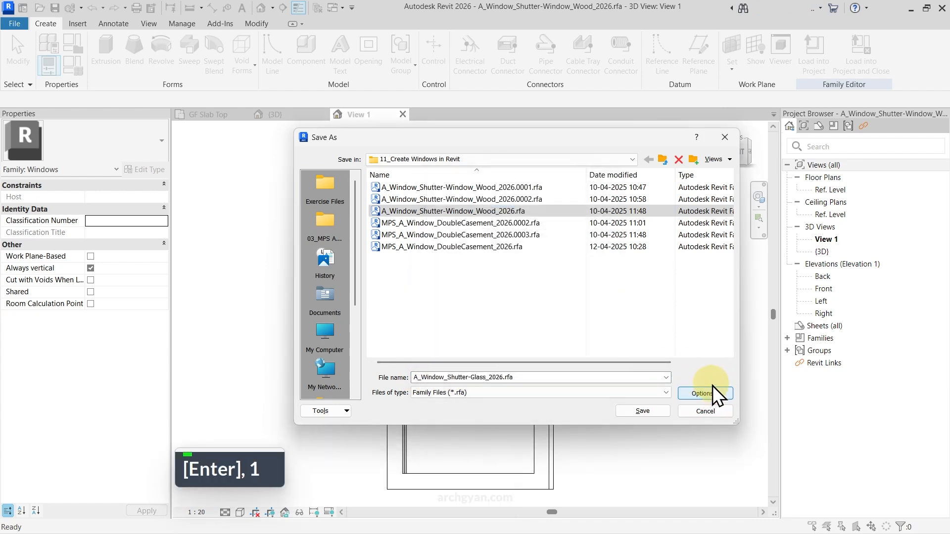
{"action": "left_click", "coordinate": [638, 411]}
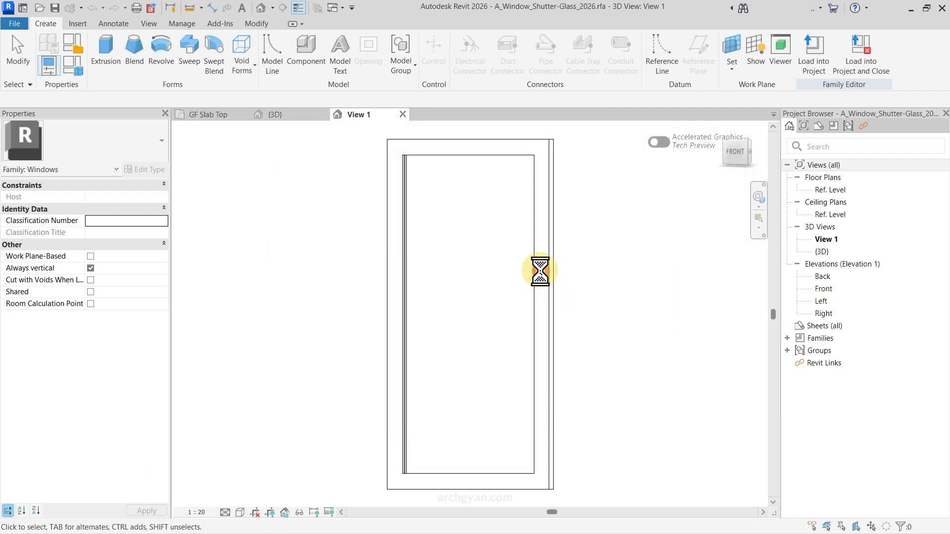
Step: Open the Front elevation and delete the shutter frame extrusion around the glass
{"action": "double_click", "coordinate": [825, 288]}
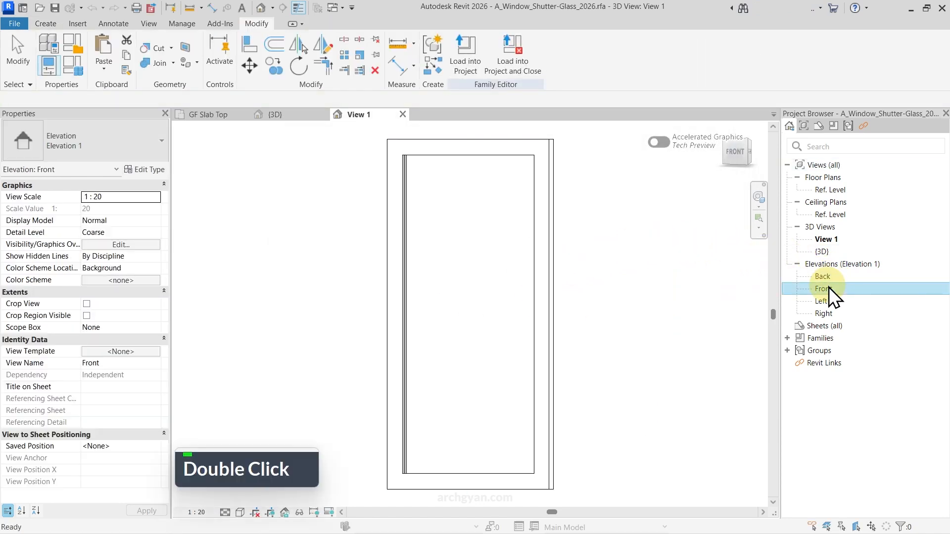
{"action": "left_click", "coordinate": [450, 266]}
{"action": "scroll", "coordinate": [445, 248], "scroll_direction": "up", "scroll_amount": 6}
{"action": "key", "text": "Escape"}
{"action": "key", "text": "Escape"}
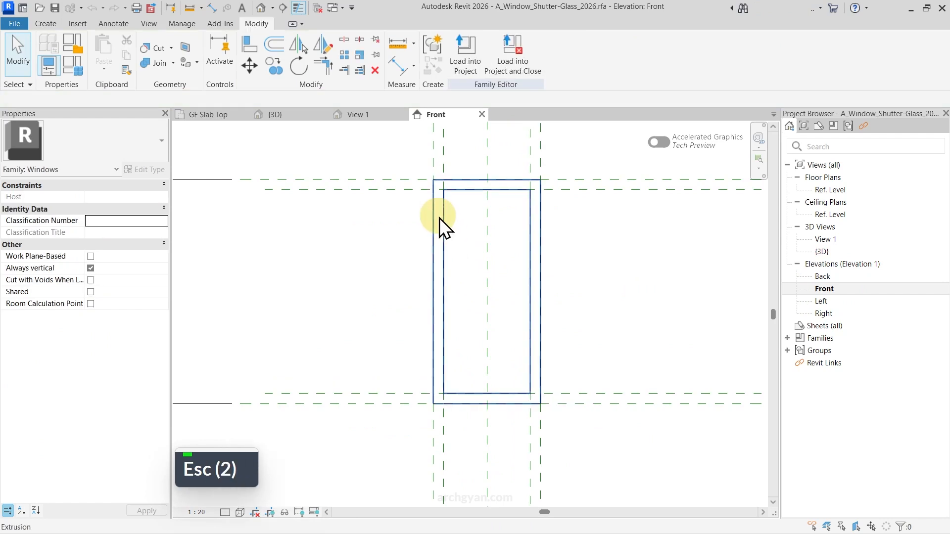
{"action": "left_click", "coordinate": [439, 218]}
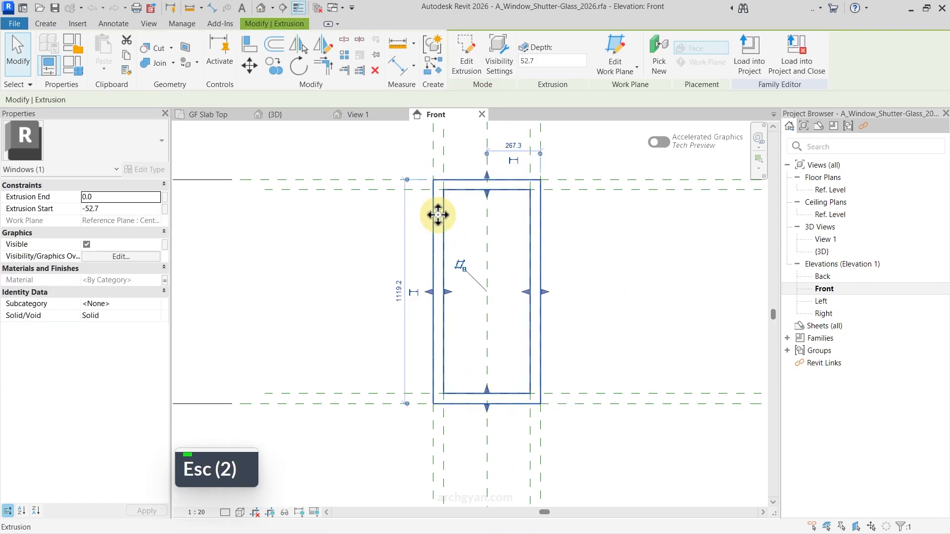
{"action": "key", "text": "Delete"}
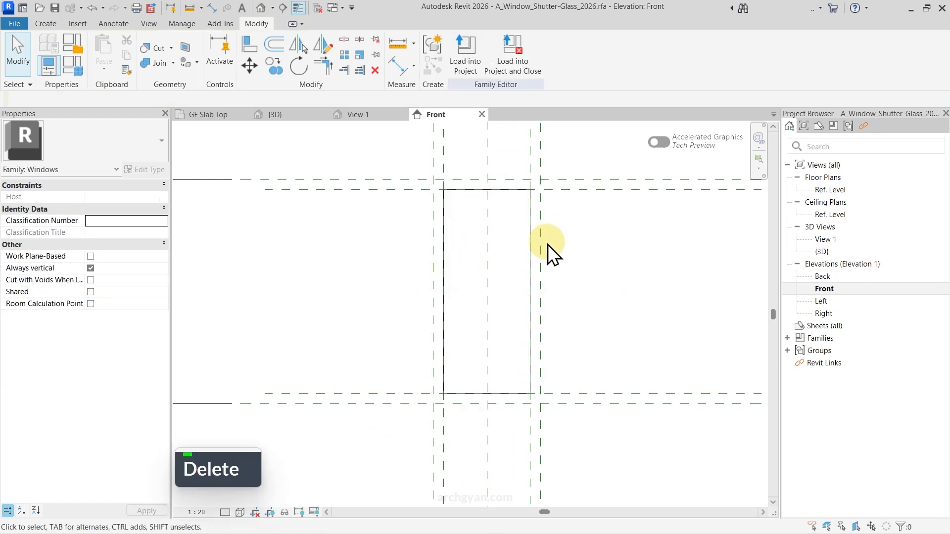
Step: Remove the constraints on the glass extrusion's left edge, then extend and lock it to the outer left reference plane
{"action": "left_click", "coordinate": [443, 207]}
{"action": "scroll", "coordinate": [436, 297], "scroll_direction": "up", "scroll_amount": 4}
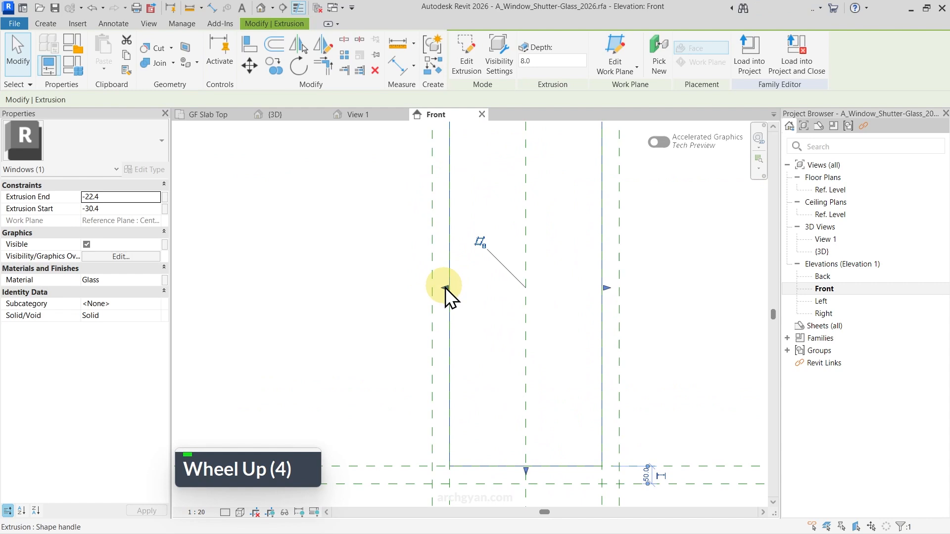
{"action": "scroll", "coordinate": [446, 288], "scroll_direction": "down", "scroll_amount": 4}
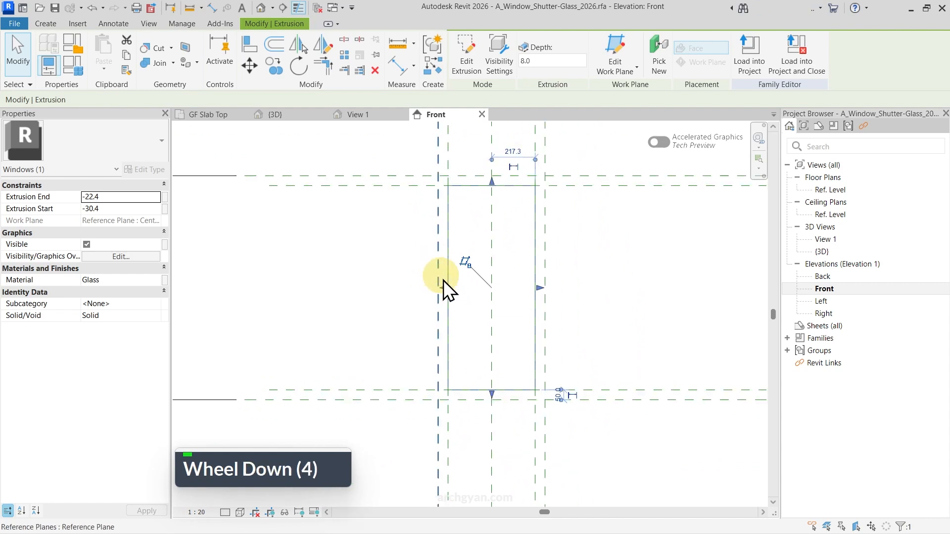
{"action": "scroll", "coordinate": [444, 289], "scroll_direction": "up", "scroll_amount": 4}
{"action": "scroll", "coordinate": [445, 289], "scroll_direction": "down", "scroll_amount": 2}
{"action": "left_click_drag", "start_coordinate": [444, 289], "coordinate": [389, 290]}
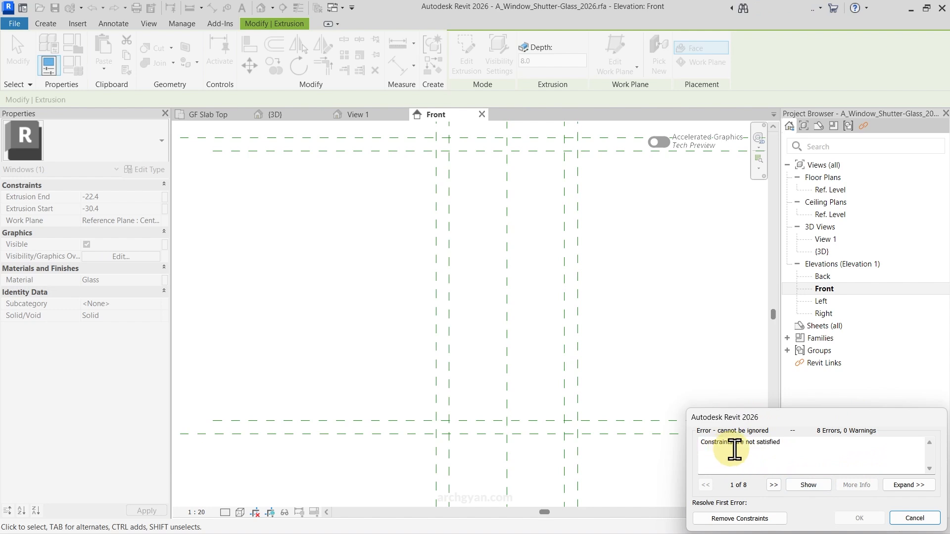
{"action": "left_click", "coordinate": [739, 518]}
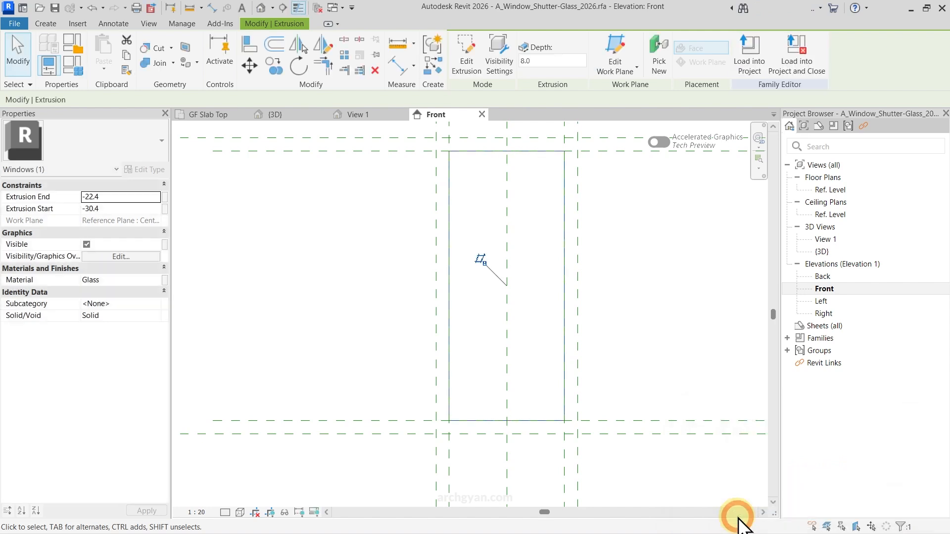
{"action": "key", "text": "Escape"}
{"action": "key", "text": "Escape"}
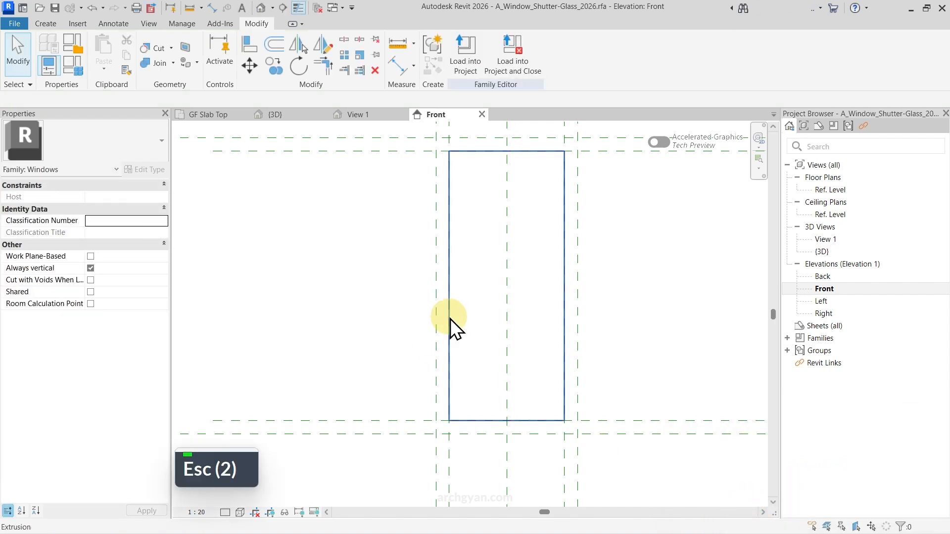
{"action": "left_click", "coordinate": [449, 318]}
{"action": "mouse_move", "coordinate": [447, 285]}
{"action": "left_mouse_down"}
{"action": "mouse_move", "coordinate": [384, 283]}
{"action": "mouse_move", "coordinate": [435, 285]}
{"action": "left_mouse_up"}
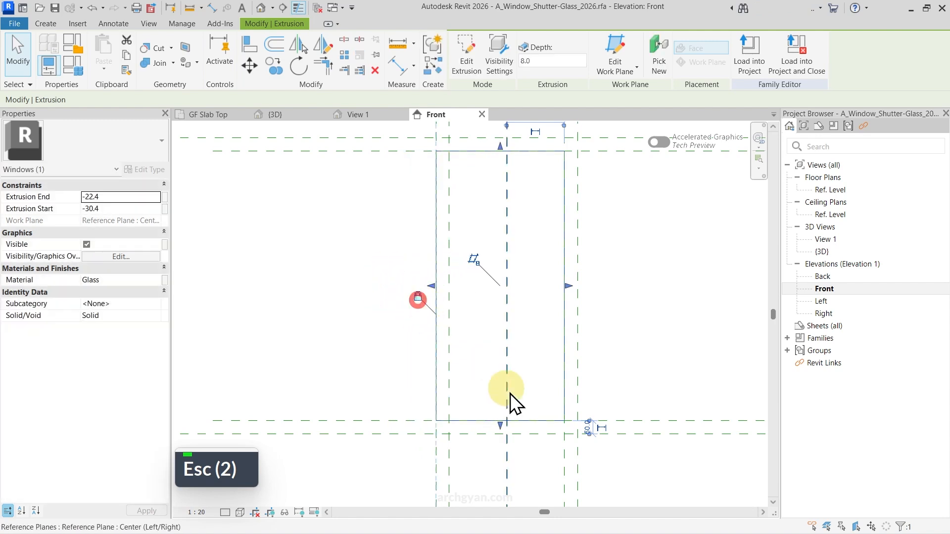
Step: Remove the constraints on the glass extrusion's bottom edge, then extend and lock it to the outer bottom reference plane
{"action": "left_click_drag", "start_coordinate": [500, 426], "coordinate": [492, 365]}
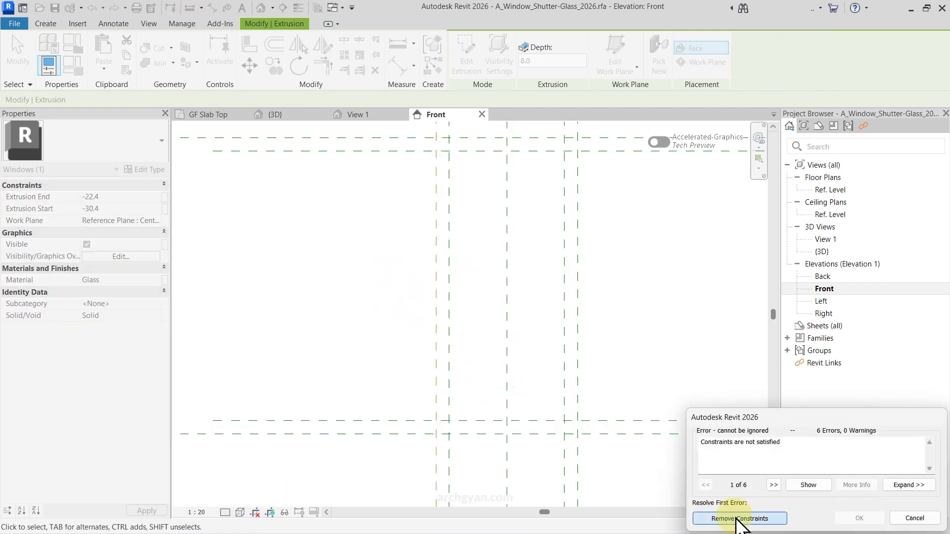
{"action": "key", "text": "Escape"}
{"action": "key", "text": "Escape"}
{"action": "left_click", "coordinate": [493, 420]}
{"action": "left_click_drag", "start_coordinate": [500, 426], "coordinate": [500, 433]}
{"action": "left_click", "coordinate": [458, 451]}
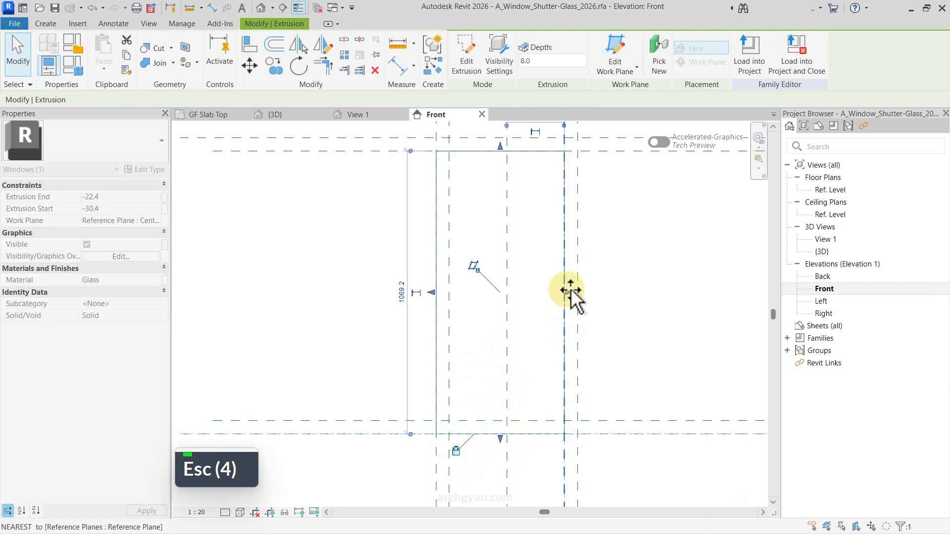
Step: Remove the constraints on the glass extrusion's right edge, then extend and lock it to the outer right reference plane
{"action": "left_click_drag", "start_coordinate": [568, 293], "coordinate": [637, 303]}
{"action": "left_click", "coordinate": [733, 518]}
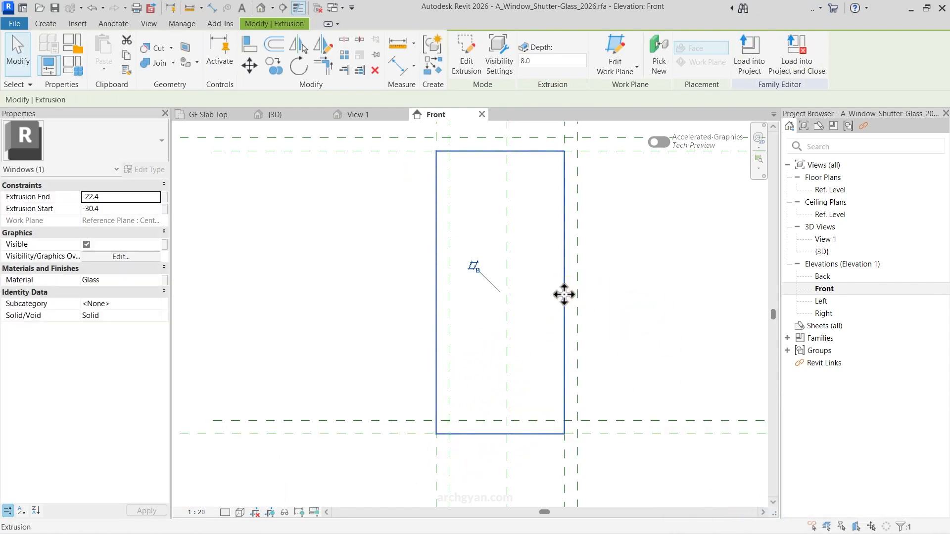
{"action": "key", "text": "Escape"}
{"action": "double_click", "coordinate": [578, 293]}
{"action": "left_click_drag", "start_coordinate": [587, 292], "coordinate": [581, 298]}
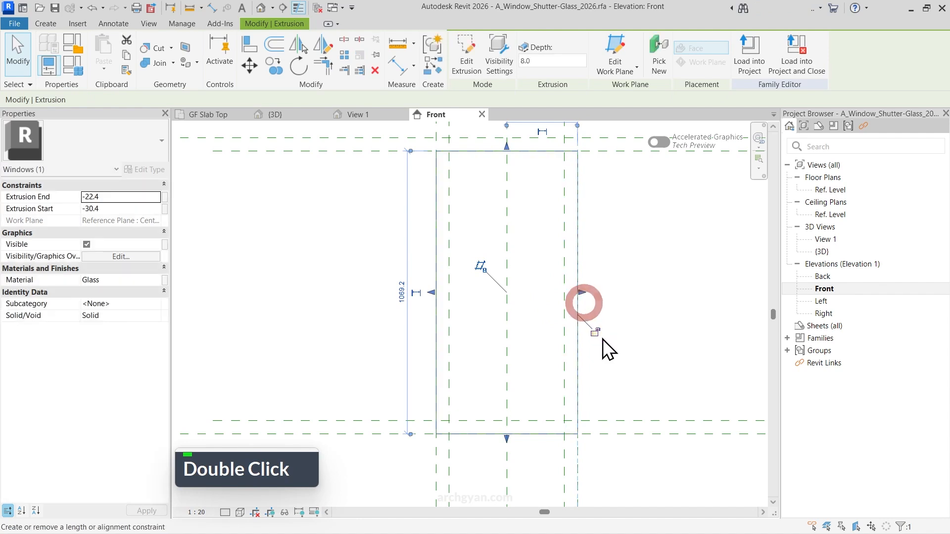
{"action": "left_click", "coordinate": [595, 334]}
Step: Remove the constraints on the glass extrusion's top edge, then extend and lock it to the outer top reference plane
{"action": "middle_click_drag", "start_coordinate": [542, 227], "coordinate": [534, 315]}
{"action": "left_click", "coordinate": [470, 243]}
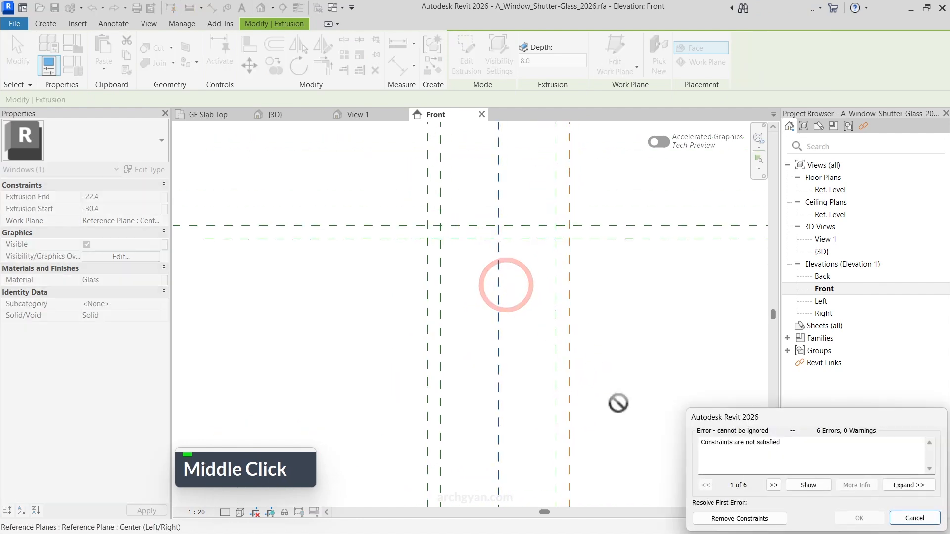
{"action": "left_click", "coordinate": [729, 515]}
{"action": "key", "text": "Escape"}
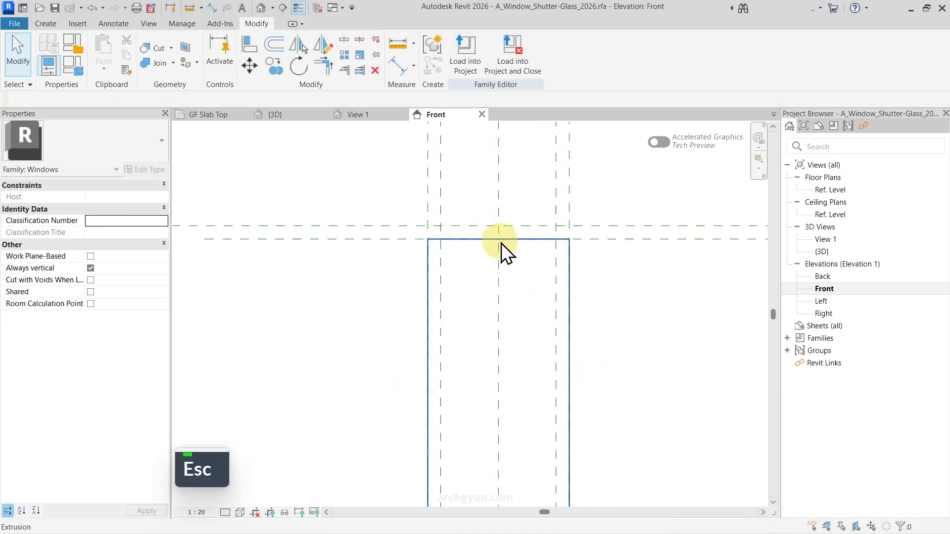
{"action": "double_click", "coordinate": [500, 240]}
{"action": "left_click_drag", "start_coordinate": [501, 240], "coordinate": [500, 223]}
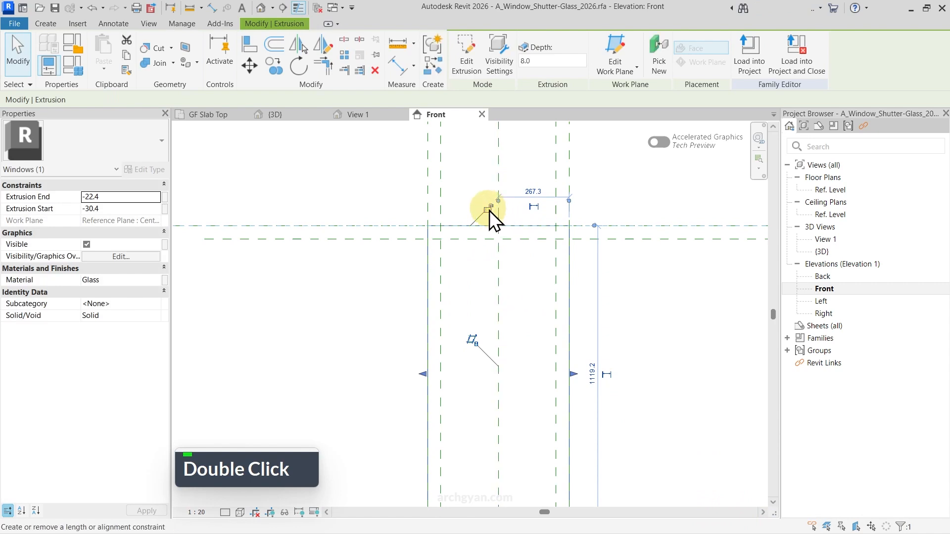
{"action": "scroll", "coordinate": [408, 197], "scroll_direction": "down", "scroll_amount": 5}
{"action": "key", "text": "Escape"}
{"action": "key", "text": "Escape"}
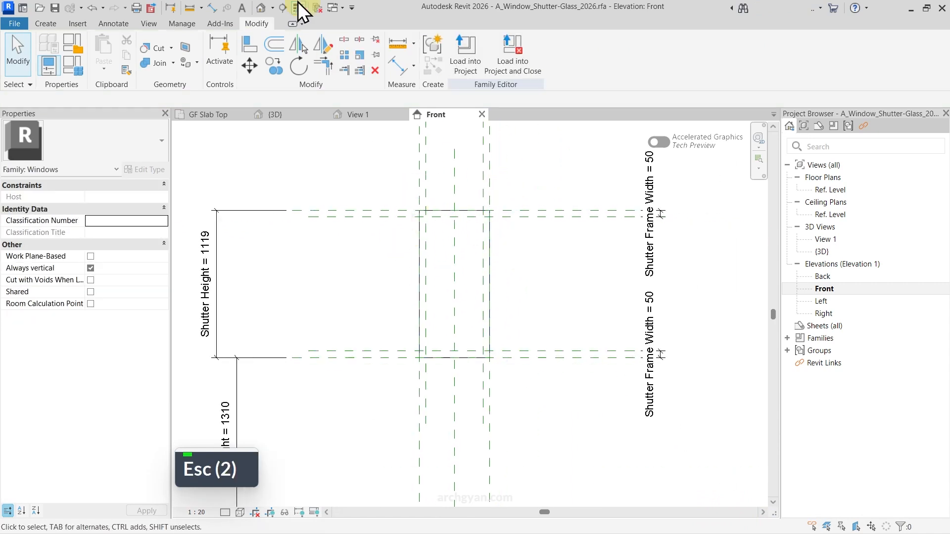
Step: Inspect the resized glass panel in the default 3D view and the Ref. Level floor plan
{"action": "left_click", "coordinate": [259, 7]}
{"action": "middle_click_drag", "start_coordinate": [471, 276], "coordinate": [457, 251], "text": "shift"}
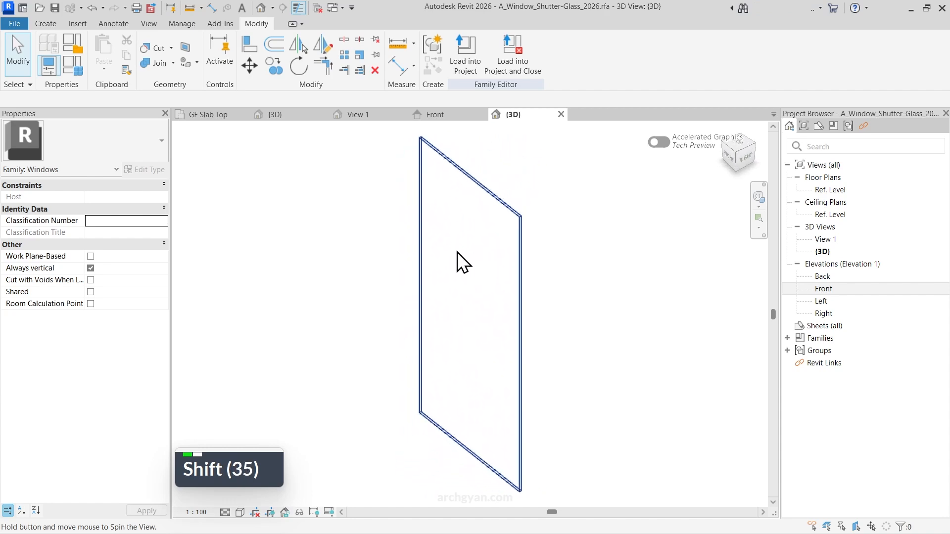
{"action": "double_click", "coordinate": [830, 189]}
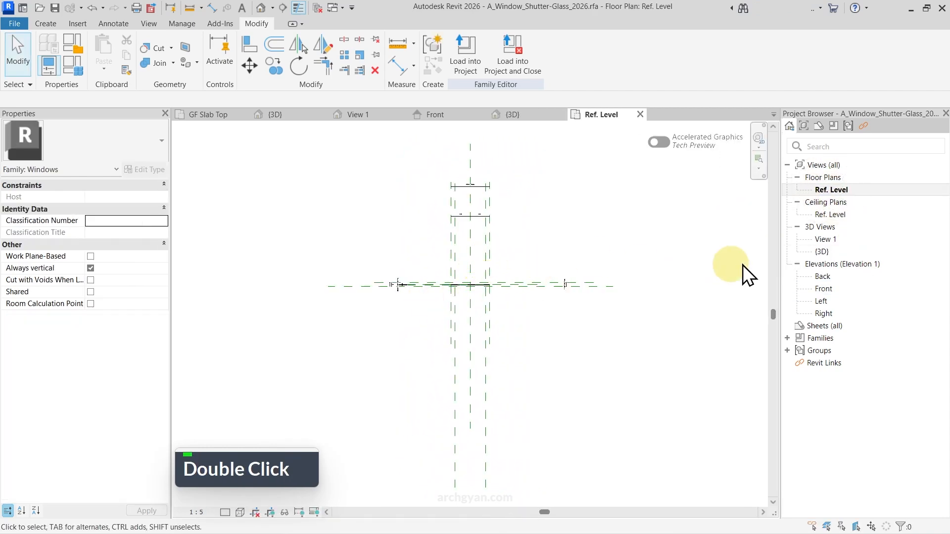
Step: In the Front elevation, set the Shutter Height parameter to 500 and apply it to test how the glass panel flexes
{"action": "double_click", "coordinate": [827, 291]}
{"action": "scroll", "coordinate": [390, 241], "scroll_direction": "up", "scroll_amount": 4}
{"action": "scroll", "coordinate": [391, 242], "scroll_direction": "down", "scroll_amount": 5}
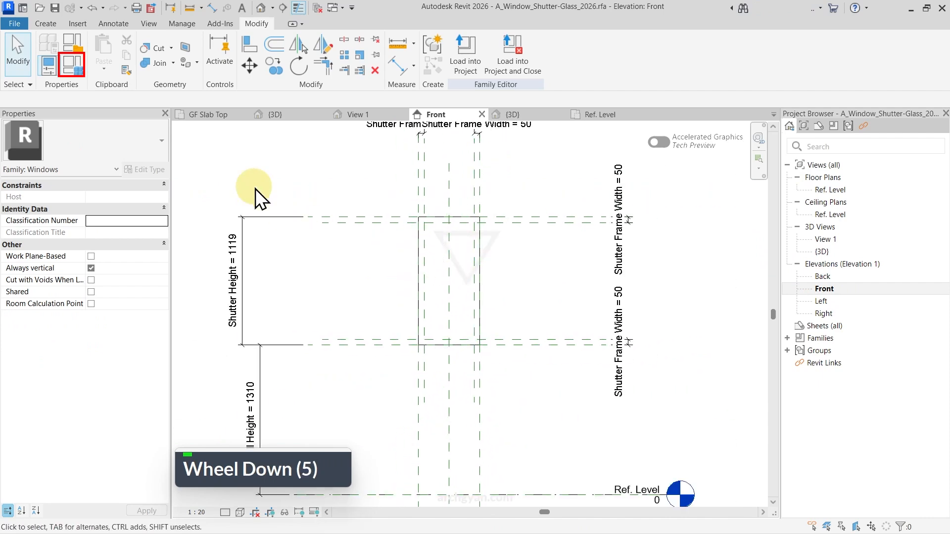
{"action": "left_click", "coordinate": [78, 65]}
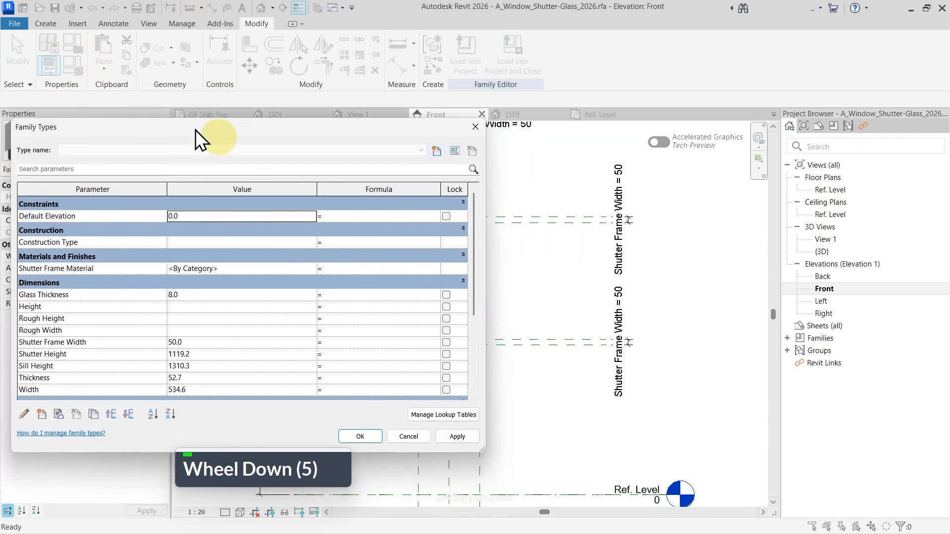
{"action": "scroll", "coordinate": [266, 244], "scroll_direction": "down", "scroll_amount": 2}
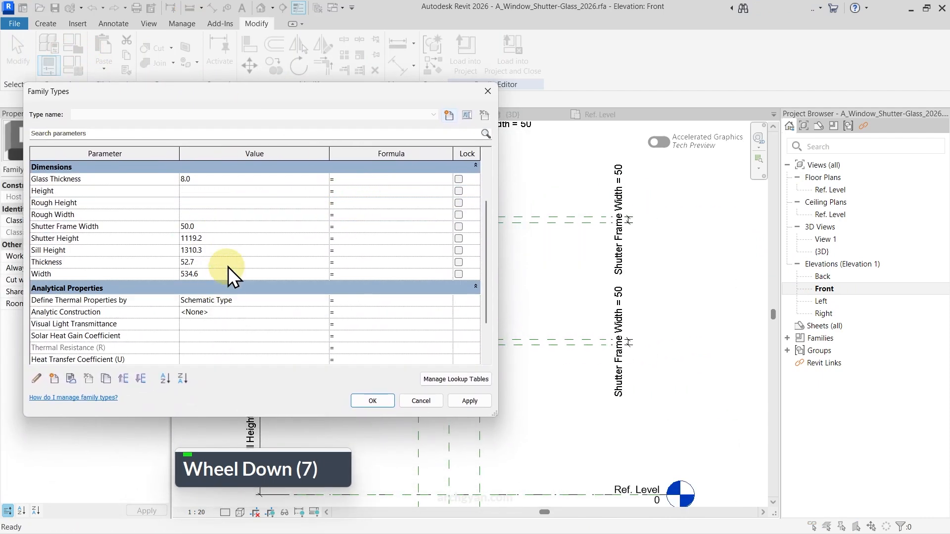
{"action": "left_click", "coordinate": [226, 250]}
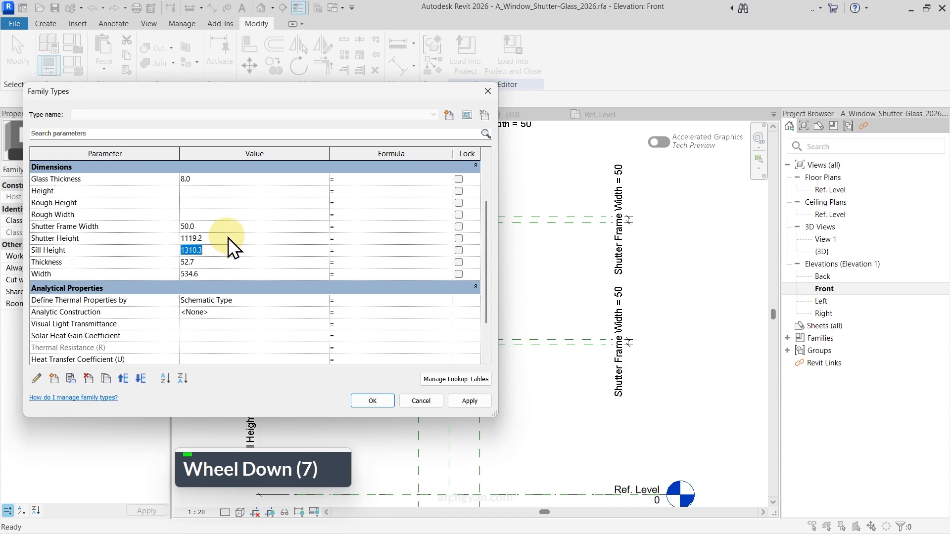
{"action": "left_click", "coordinate": [227, 238]}
{"action": "type", "text": "500"}
{"action": "key", "text": "Return"}
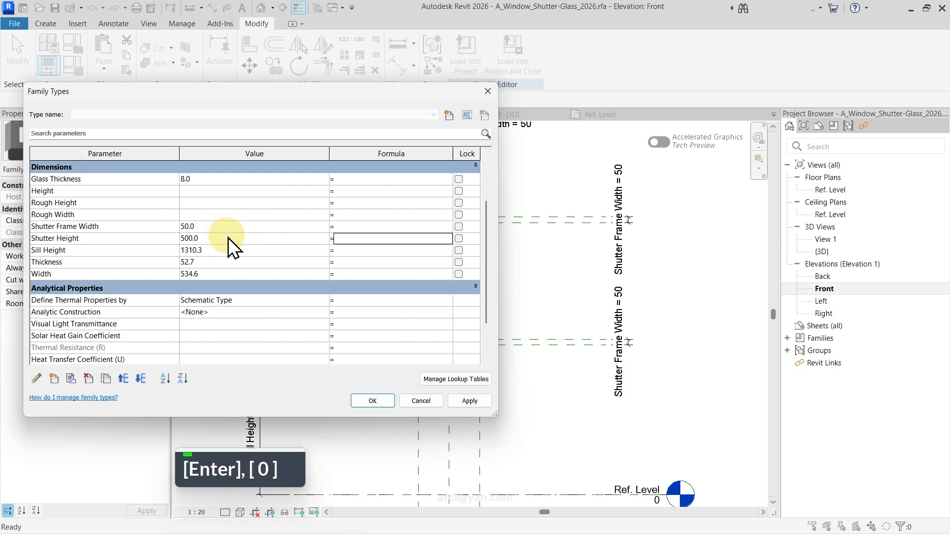
{"action": "left_click", "coordinate": [473, 401]}
{"action": "left_click_drag", "start_coordinate": [341, 96], "coordinate": [102, 130]}
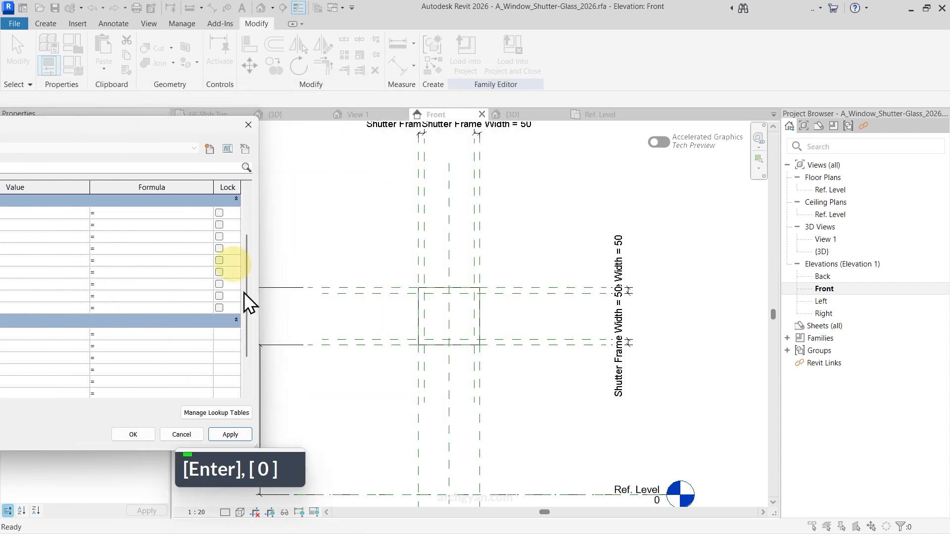
Step: Undo the last Shutter Height test change and save the glass shutter family
{"action": "left_click", "coordinate": [186, 435]}
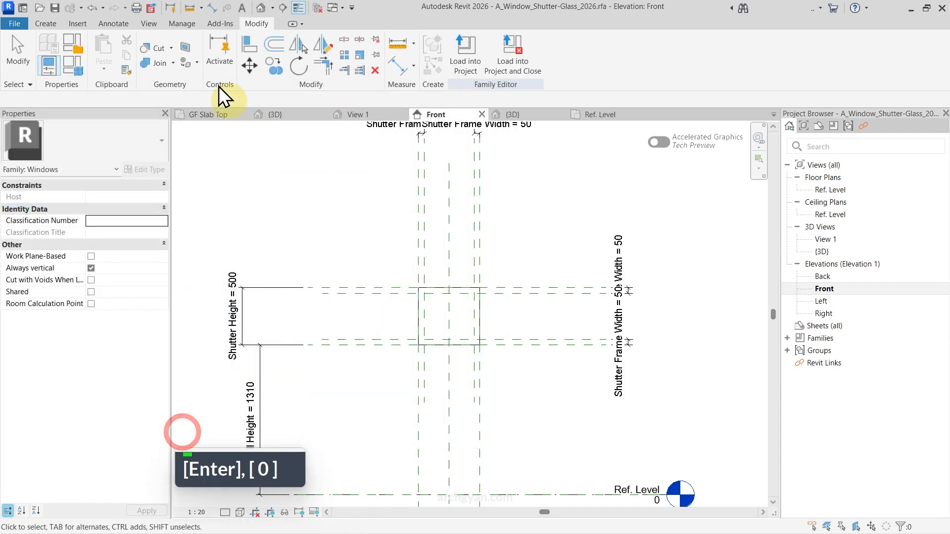
{"action": "left_click", "coordinate": [93, 8]}
{"action": "key", "text": "ctrl+s"}
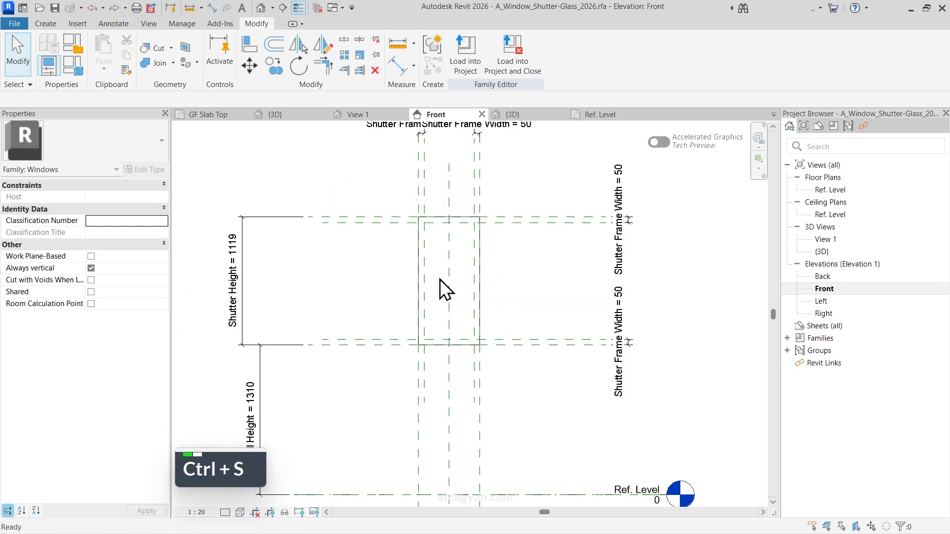
Step: Close the inactive views and load the glass shutter family only into MPS_A_Window_DoubleCasement_2026.rfa, without placing an instance
{"action": "left_click", "coordinate": [319, 8]}
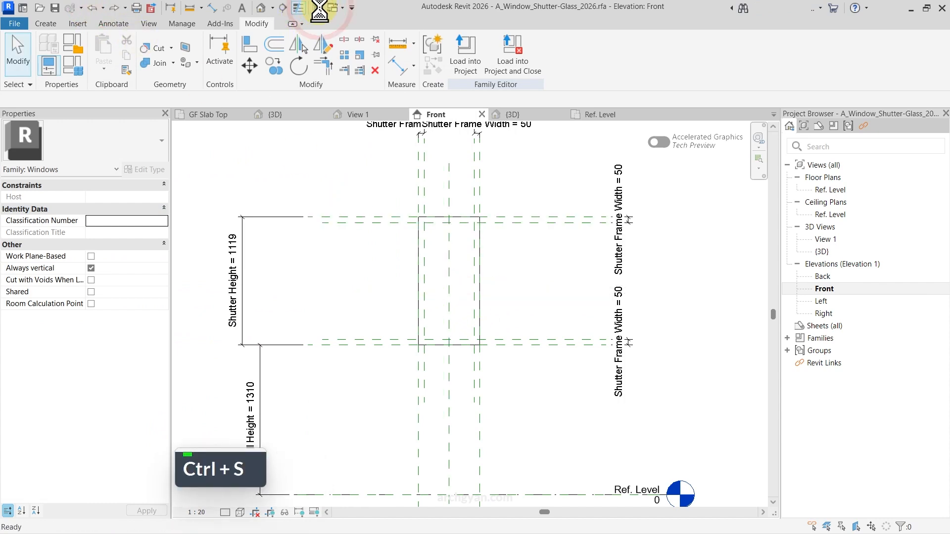
{"action": "left_click", "coordinate": [466, 66]}
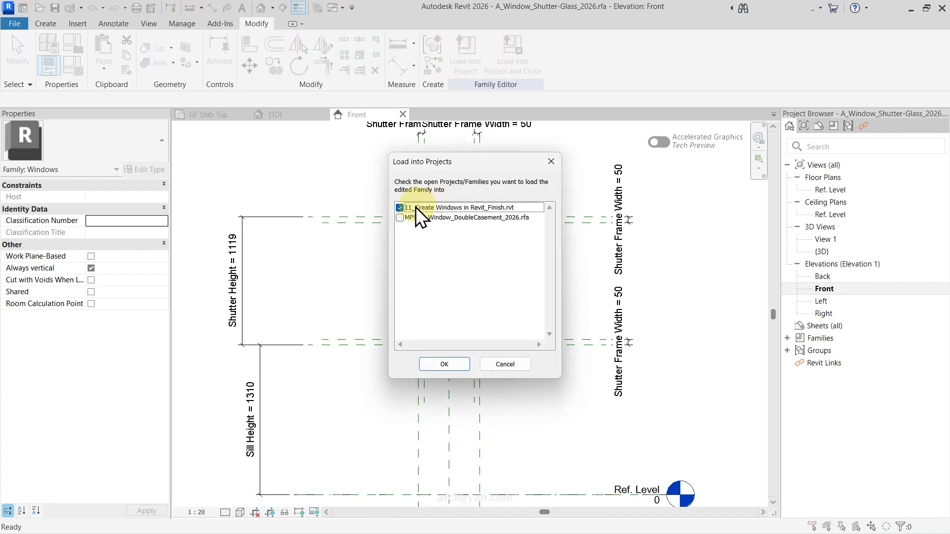
{"action": "left_click", "coordinate": [400, 207]}
{"action": "left_click", "coordinate": [399, 218]}
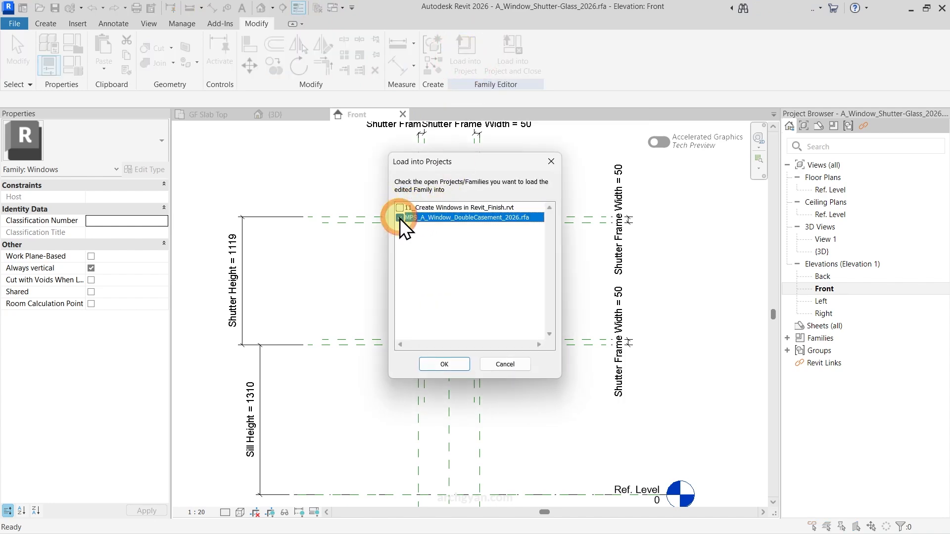
{"action": "left_click", "coordinate": [465, 365]}
{"action": "scroll", "coordinate": [445, 357], "scroll_direction": "down", "scroll_amount": 6}
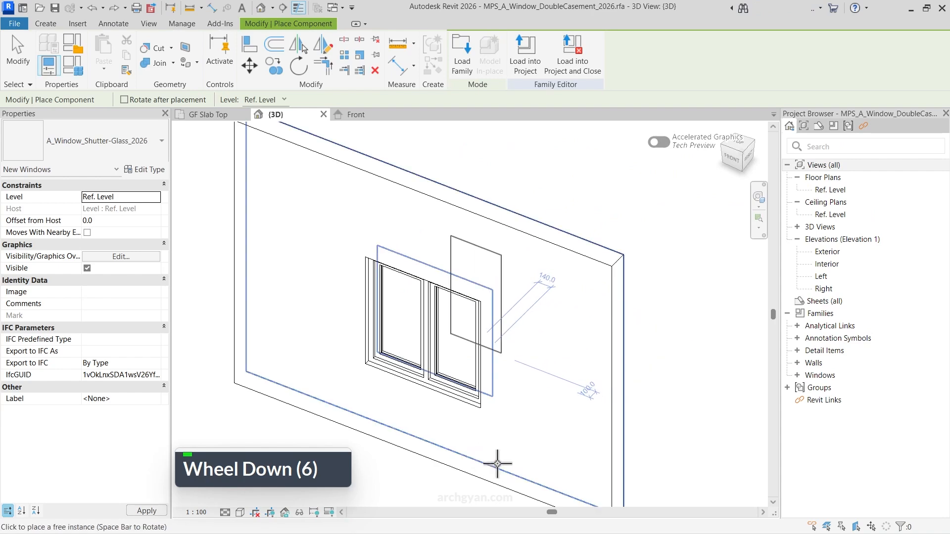
{"action": "key", "text": "Escape"}
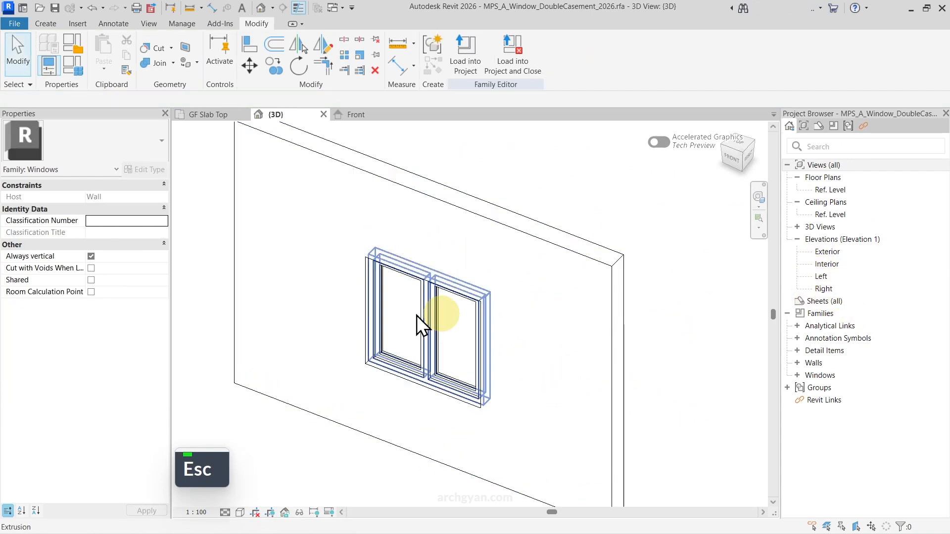
Step: Open the Exterior elevation of the double casement family and select only the left wood shutter
{"action": "double_click", "coordinate": [823, 252]}
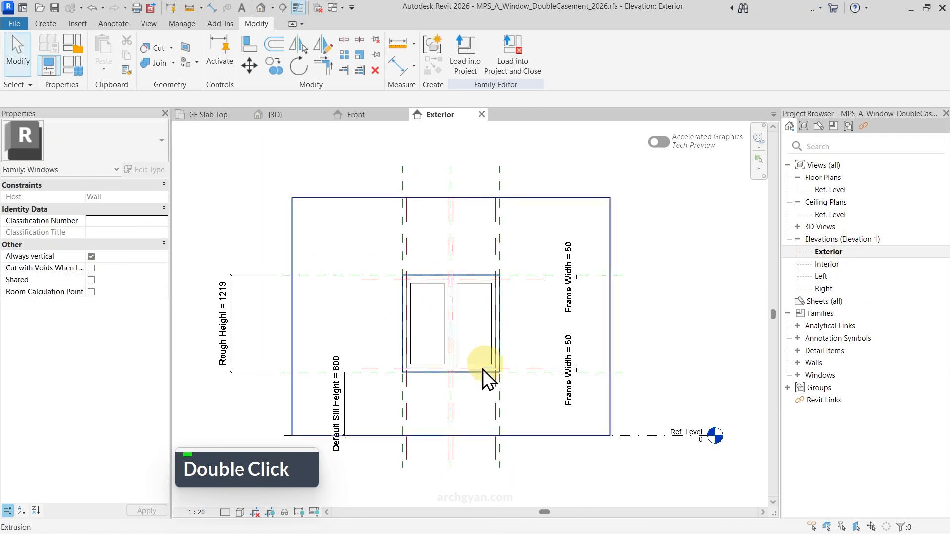
{"action": "scroll", "coordinate": [485, 376], "scroll_direction": "up", "scroll_amount": 4}
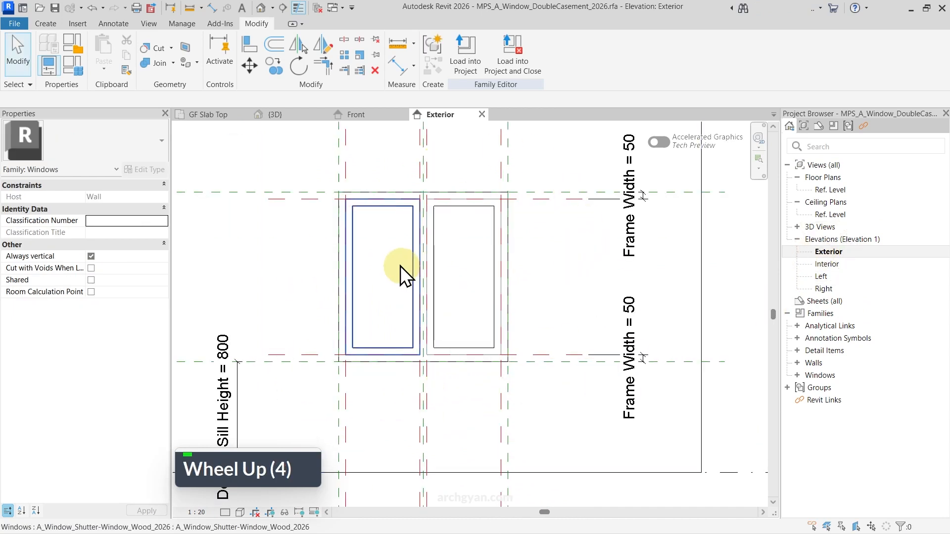
{"action": "left_click", "coordinate": [369, 246]}
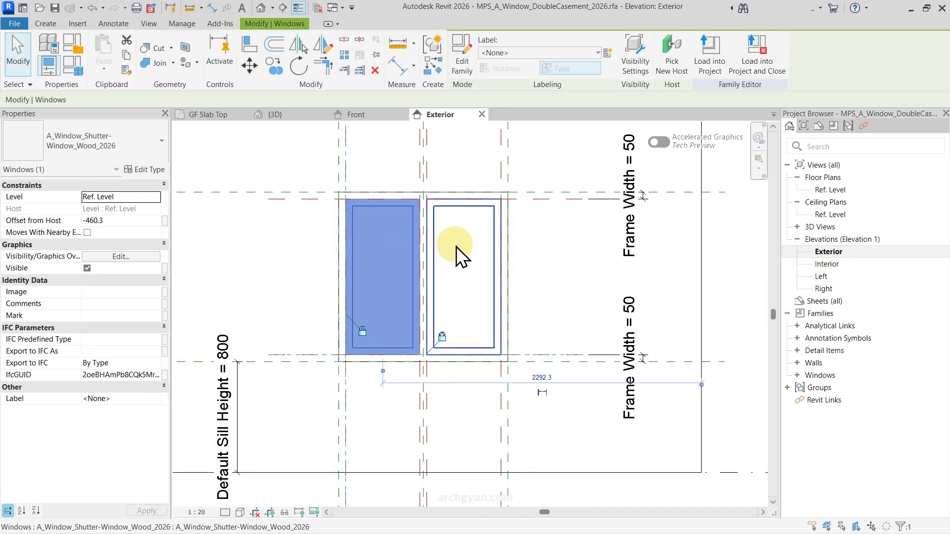
{"action": "left_click", "coordinate": [432, 242], "text": "ctrl"}
{"action": "key", "text": "Escape"}
{"action": "left_click", "coordinate": [364, 235]}
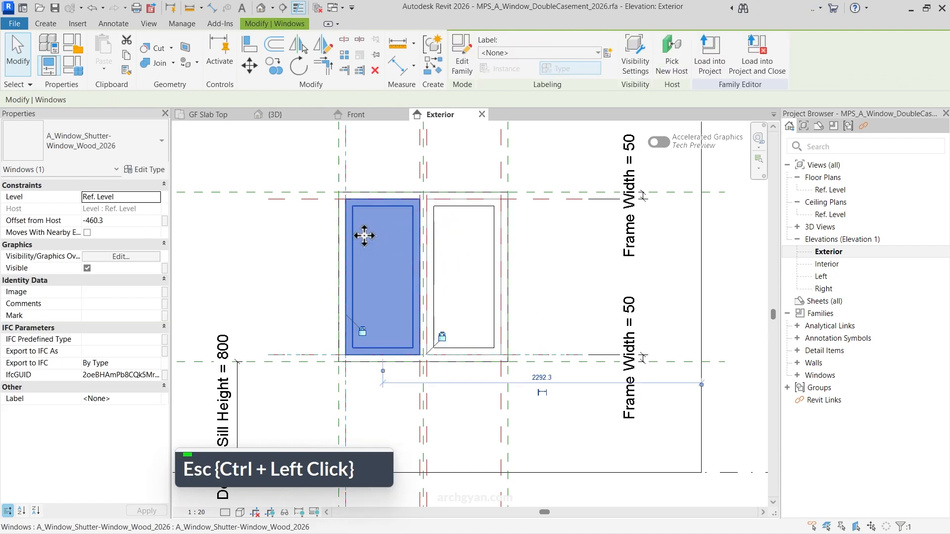
Step: Start a new type parameter for the left shutter's Visible property, named "#1 - Shutter Window with Frame"
{"action": "left_click", "coordinate": [165, 269]}
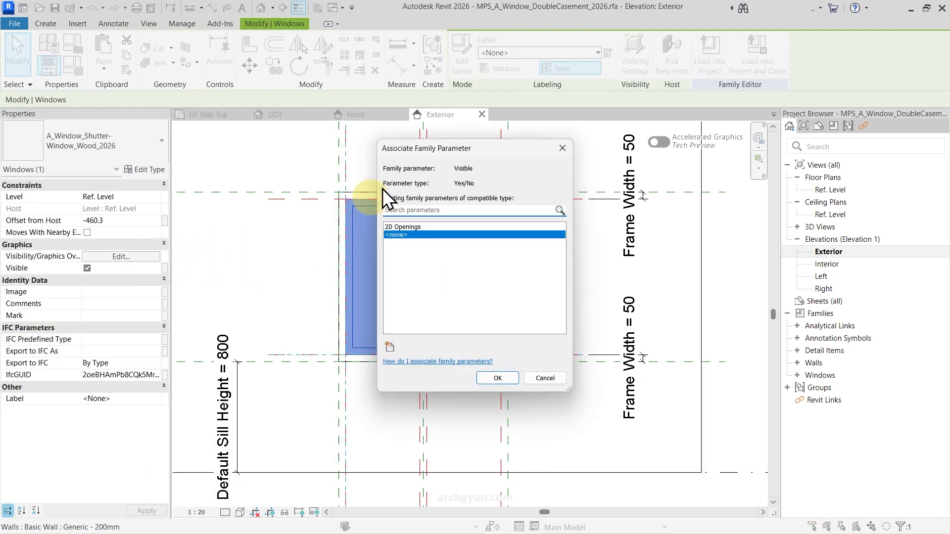
{"action": "left_click_drag", "start_coordinate": [408, 151], "coordinate": [555, 143]}
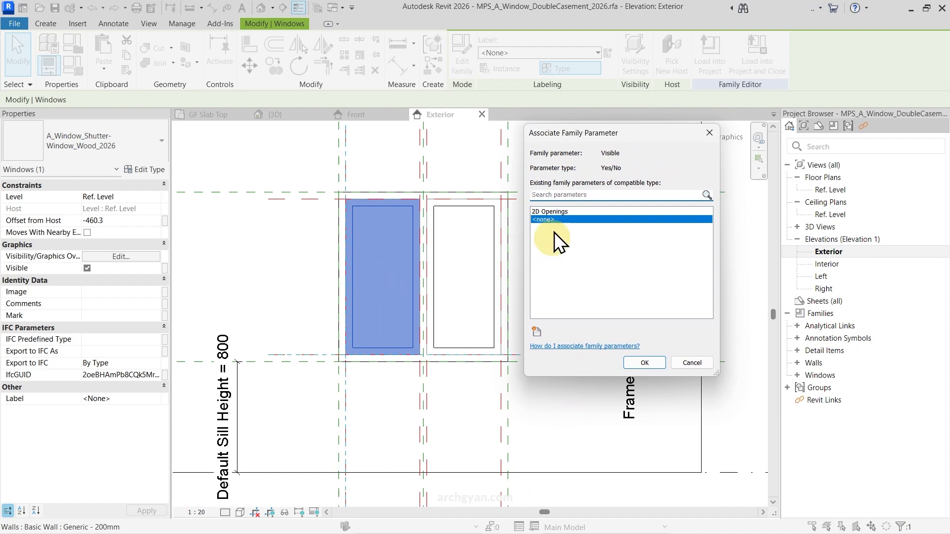
{"action": "left_click", "coordinate": [536, 332]}
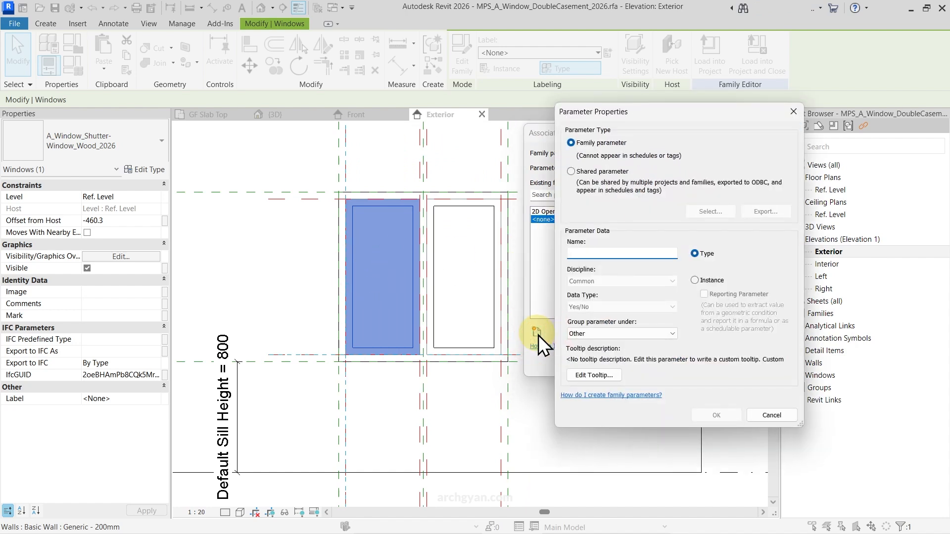
{"action": "type", "text": "Shutt"}
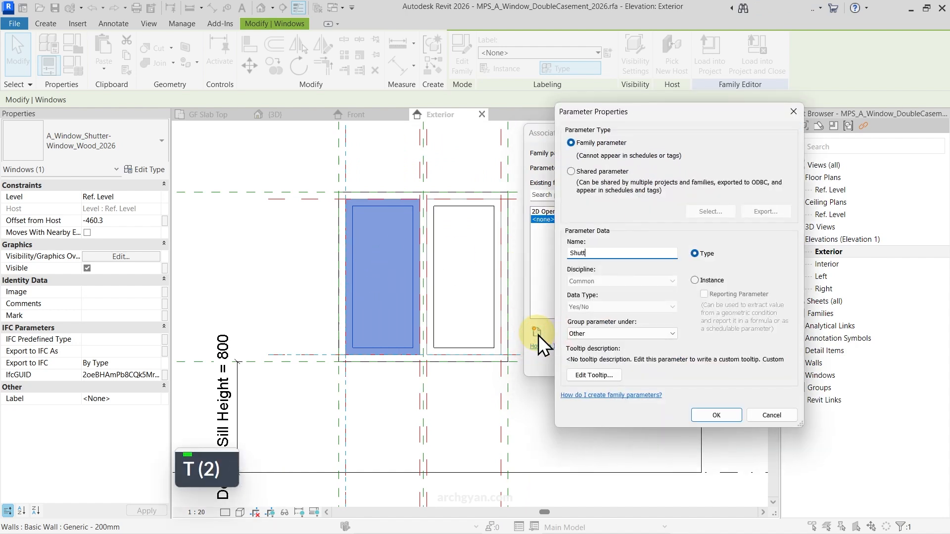
{"action": "type", "text": "er Window with Frame"}
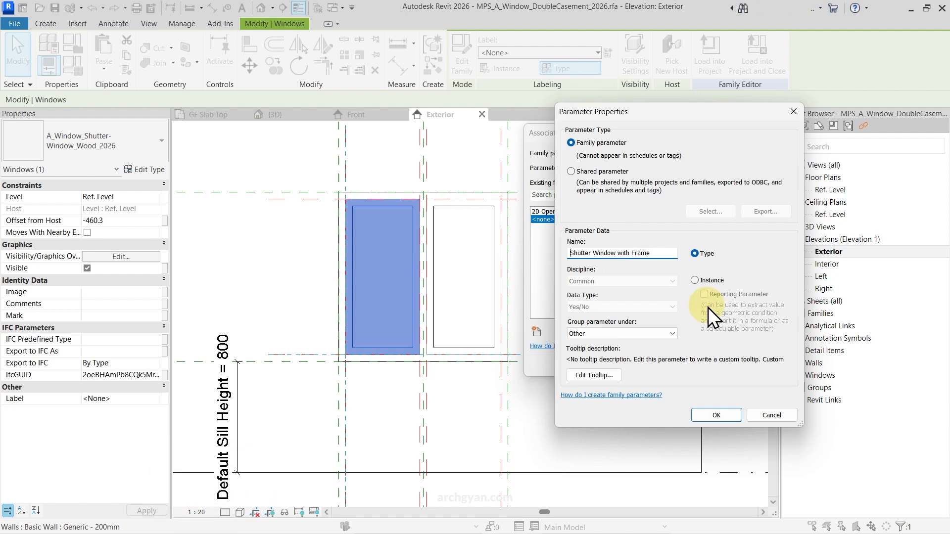
{"action": "key", "text": "BackSpace"}
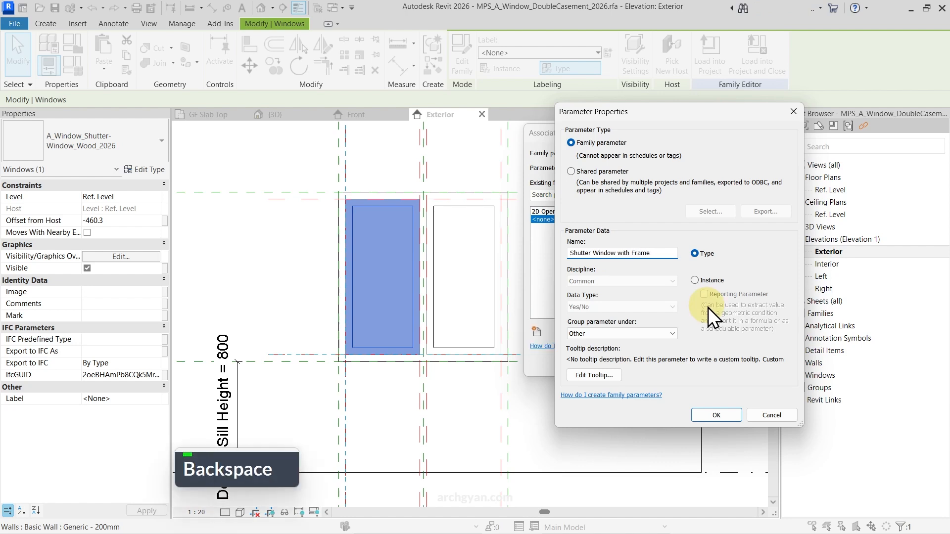
{"action": "type", "text": "#1 -"}
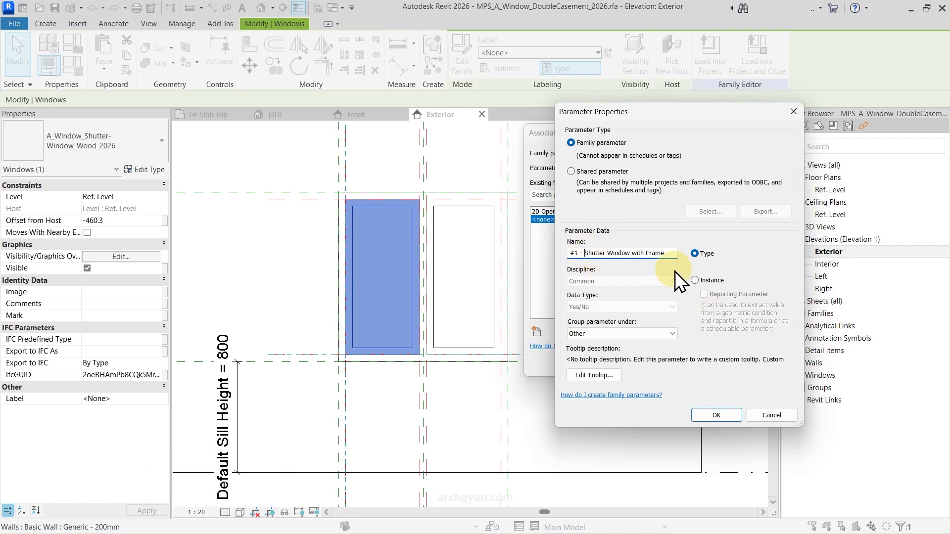
Step: Copy the new parameter's name, group it under Visibility, and associate it with the left shutter's Visible property
{"action": "key", "text": "ctrl+a"}
{"action": "key", "text": "ctrl+c"}
{"action": "left_click", "coordinate": [619, 334]}
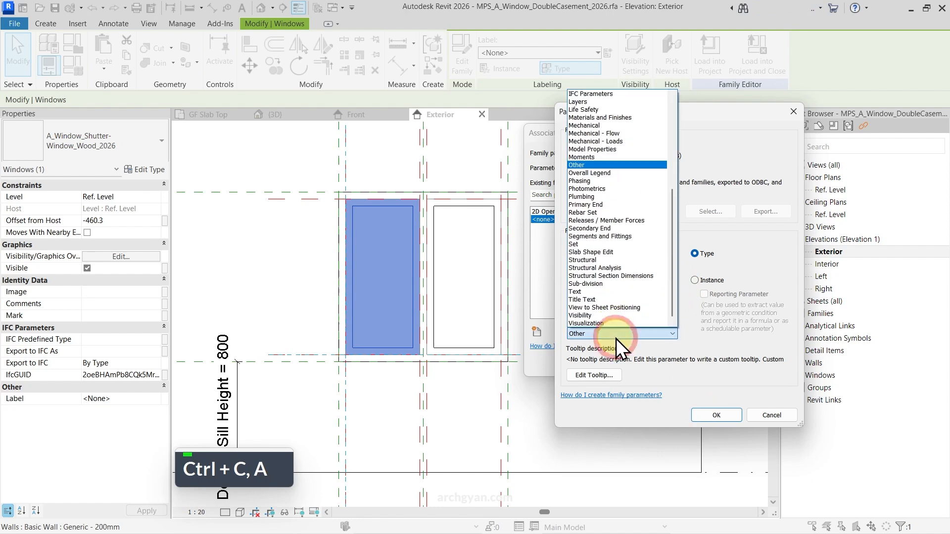
{"action": "key", "text": "v"}
{"action": "left_click", "coordinate": [597, 313]}
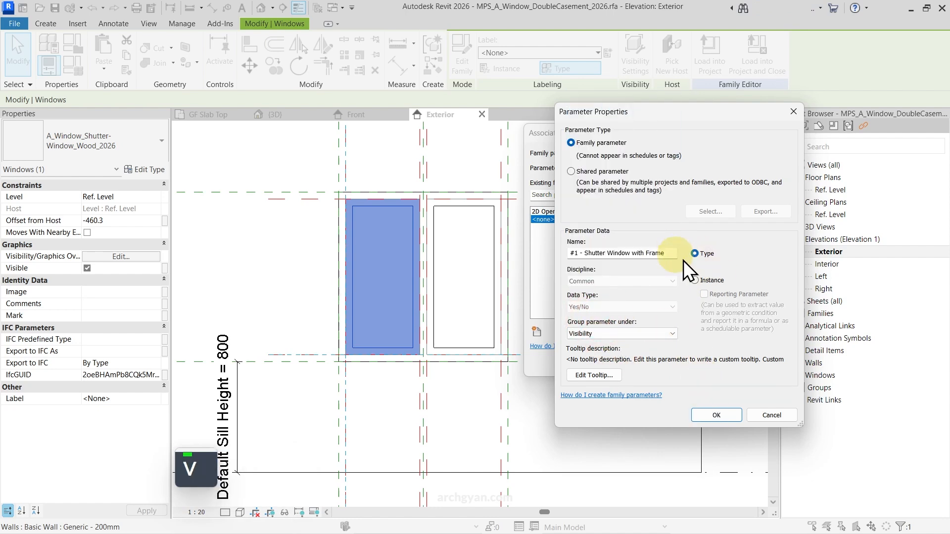
{"action": "left_click", "coordinate": [725, 414]}
{"action": "left_click", "coordinate": [598, 218]}
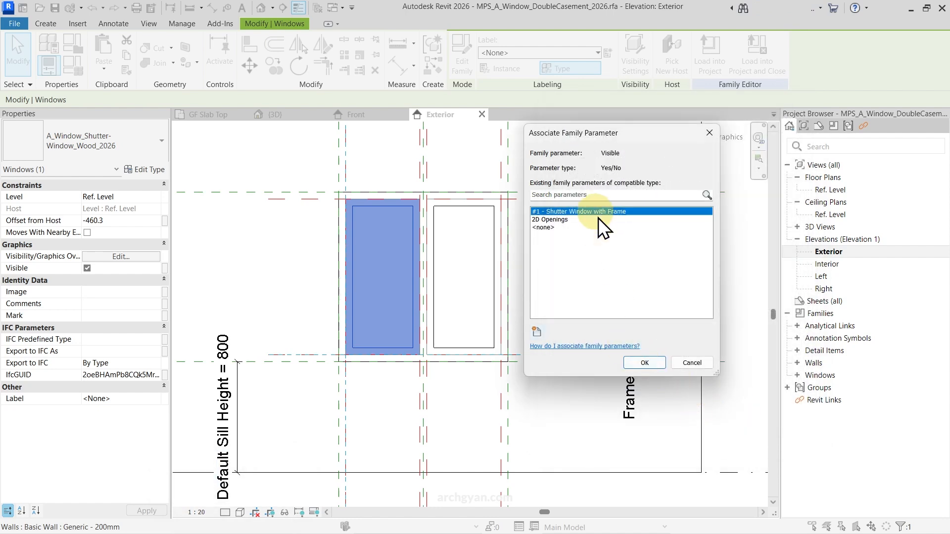
{"action": "left_click", "coordinate": [658, 357]}
Step: Associate the right wood shutter's Visible property with the "#1 - Shutter Window with Frame" parameter
{"action": "left_click", "coordinate": [456, 239]}
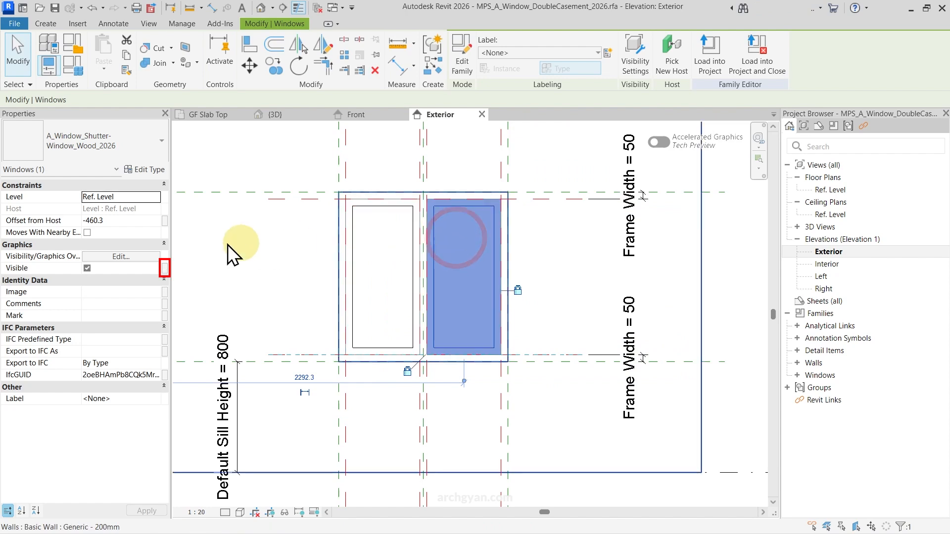
{"action": "left_click", "coordinate": [164, 269]}
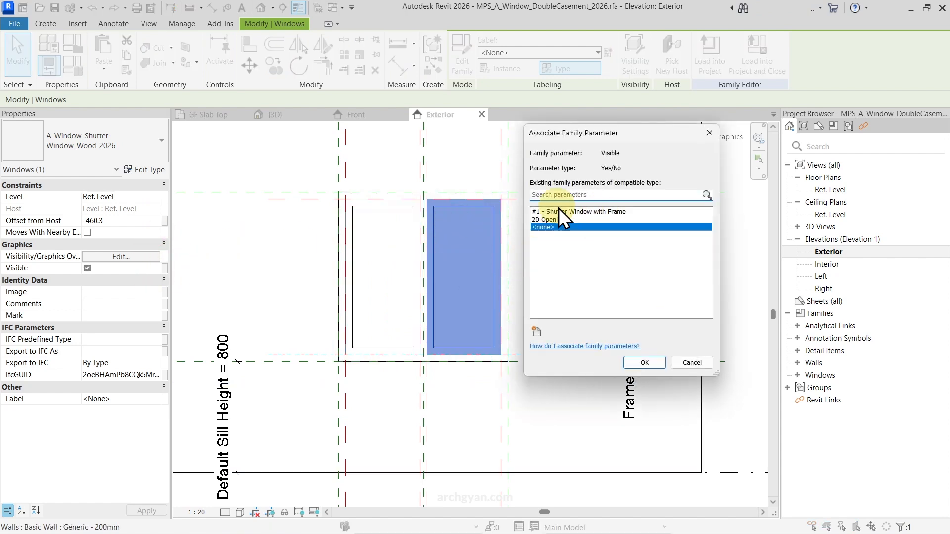
{"action": "double_click", "coordinate": [560, 211]}
{"action": "left_click", "coordinate": [644, 362]}
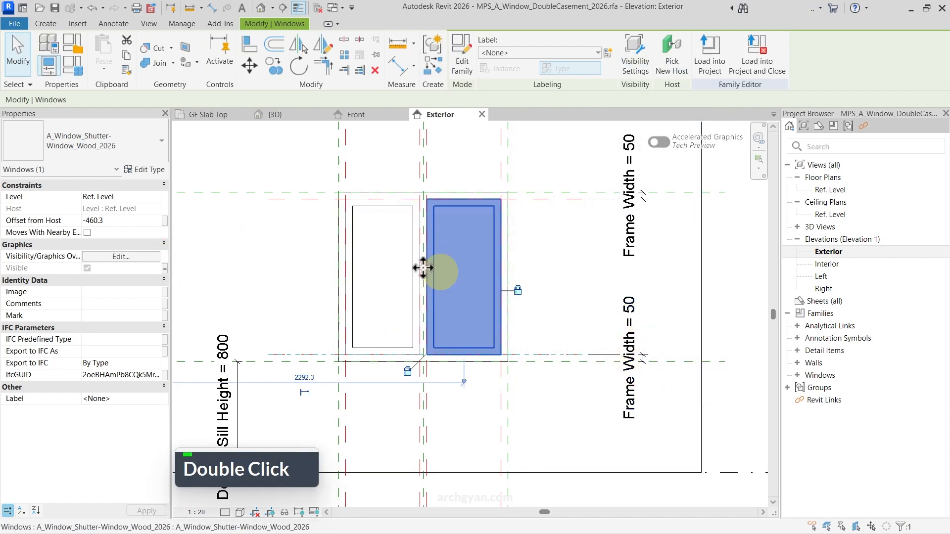
{"action": "key", "text": "Escape"}
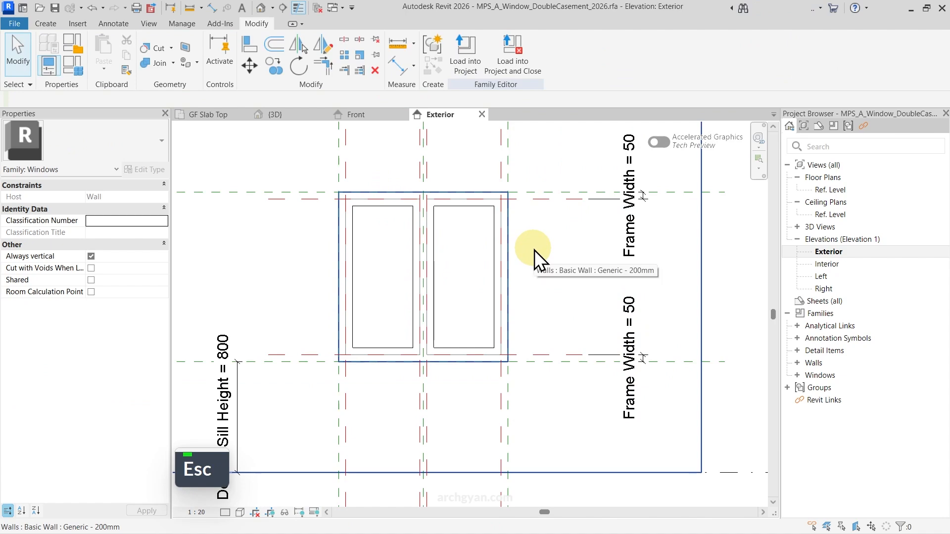
Step: In Family Types, rename the type "Type 2 - 4' x 4'" as "Type 2 - 4' x 4' (with Frame)"
{"action": "left_click", "coordinate": [73, 68]}
{"action": "left_click_drag", "start_coordinate": [124, 127], "coordinate": [539, 105]}
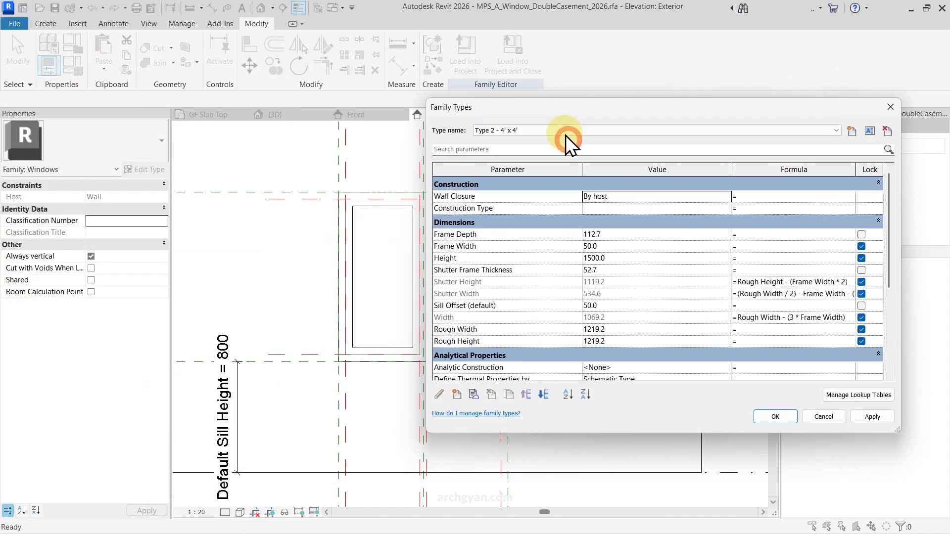
{"action": "left_click", "coordinate": [560, 130]}
{"action": "double_click", "coordinate": [560, 130]}
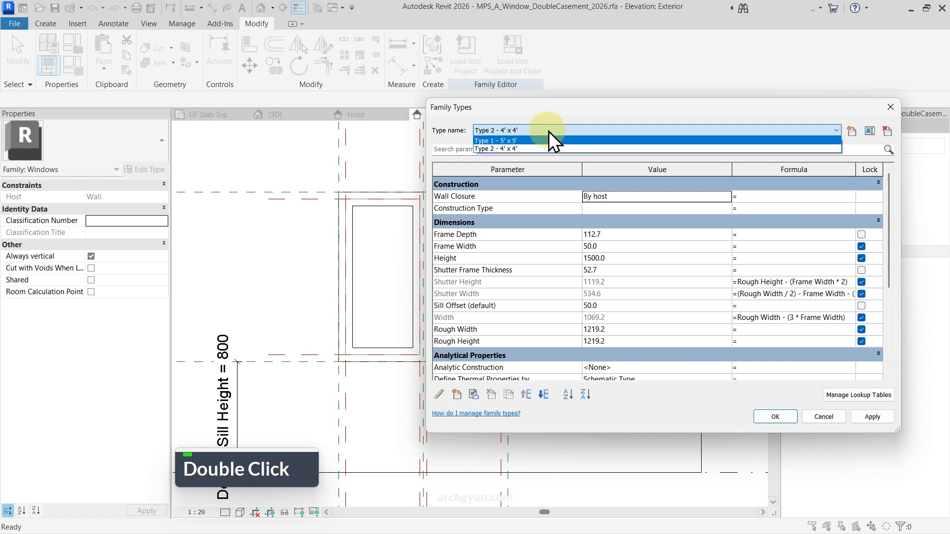
{"action": "left_click", "coordinate": [551, 123]}
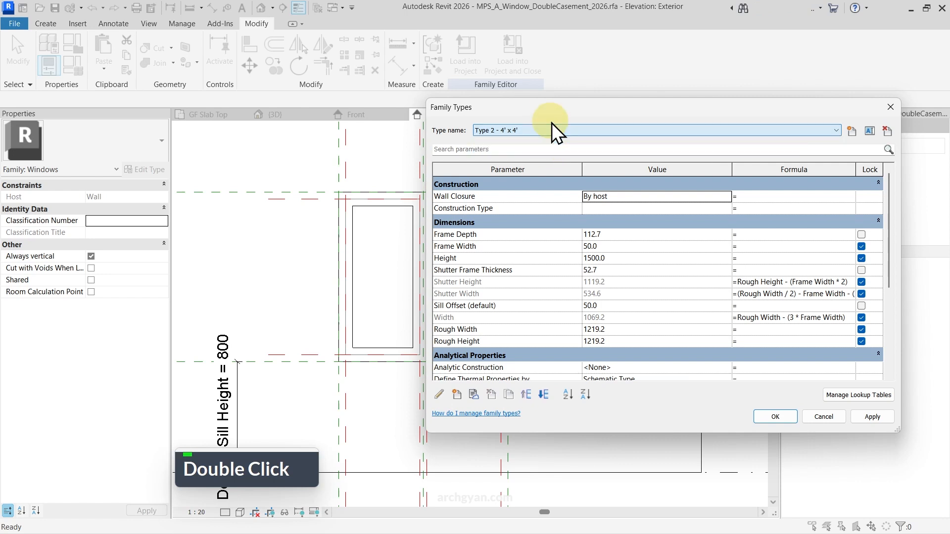
{"action": "left_click", "coordinate": [871, 130]}
{"action": "type", "text": "(with Frame"}
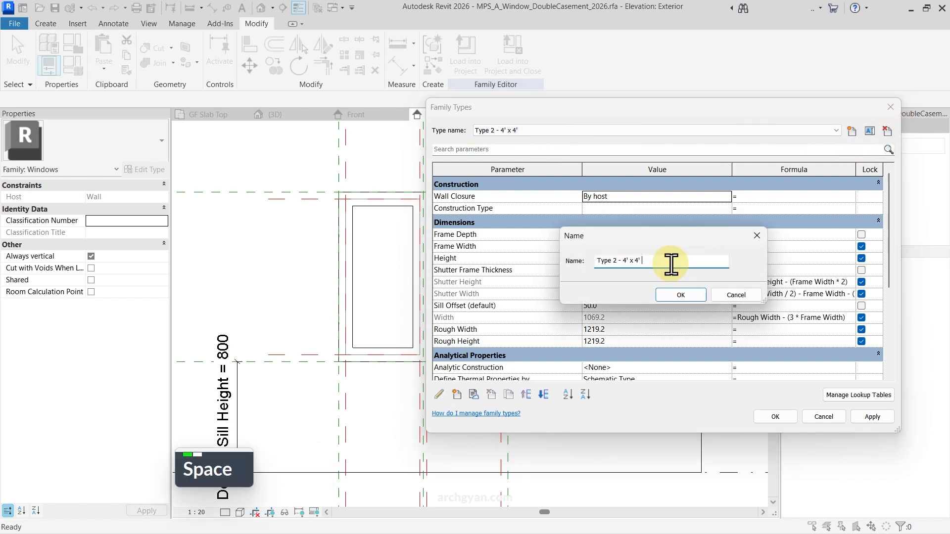
{"action": "type", "text": ")"}
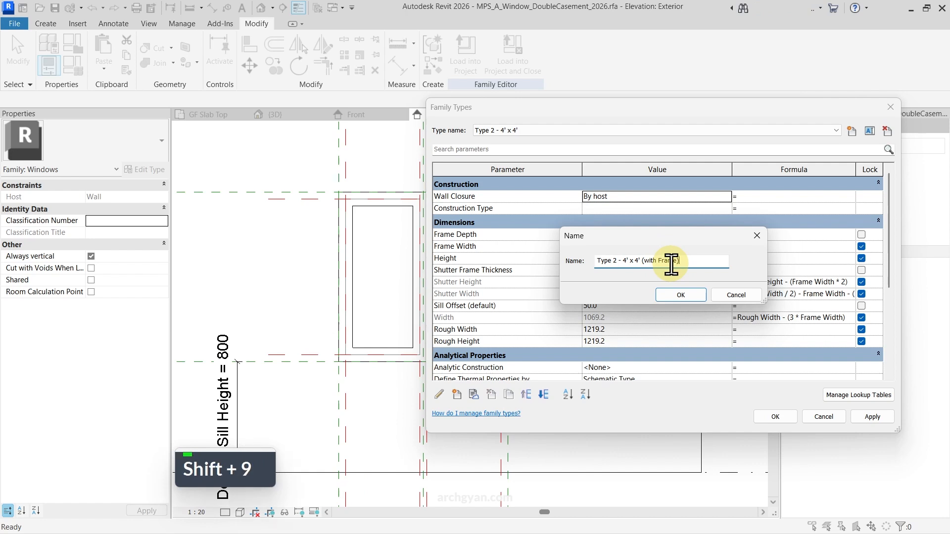
{"action": "key", "text": "Return"}
Step: Switch to the type "Type 1 - 5' x 5'" and rename it "Type 1 - 5' x 5' (with Frame)"
{"action": "left_click", "coordinate": [754, 129]}
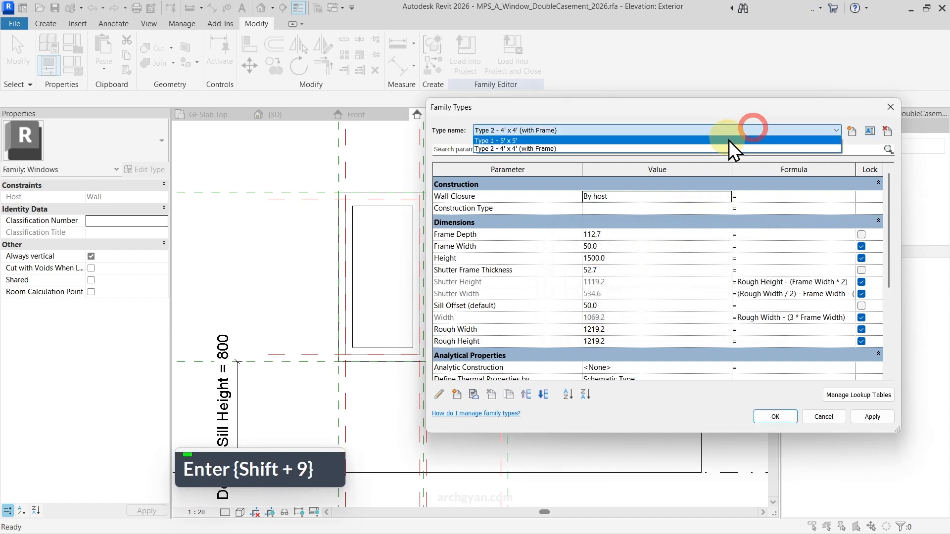
{"action": "left_click", "coordinate": [727, 140]}
{"action": "left_click", "coordinate": [866, 132]}
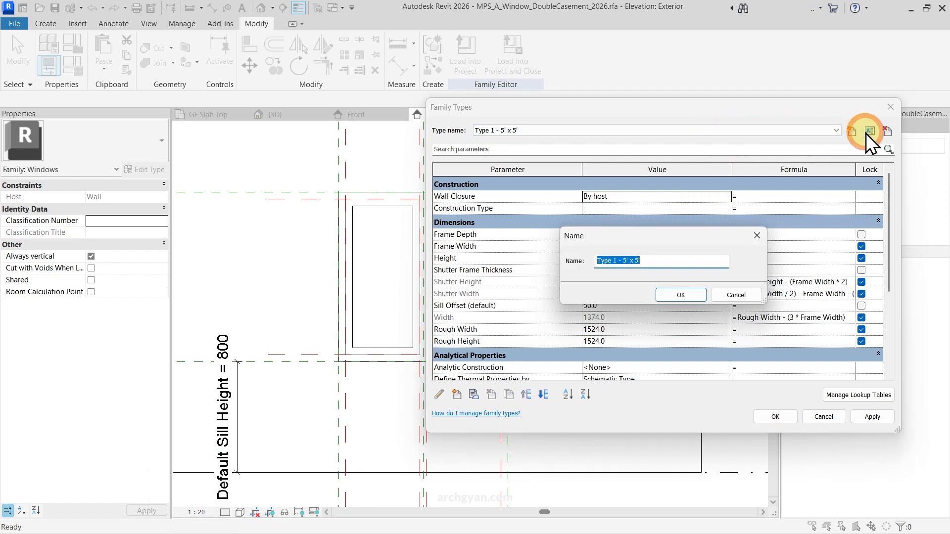
{"action": "key", "text": "Right"}
{"action": "type", "text": "(S"}
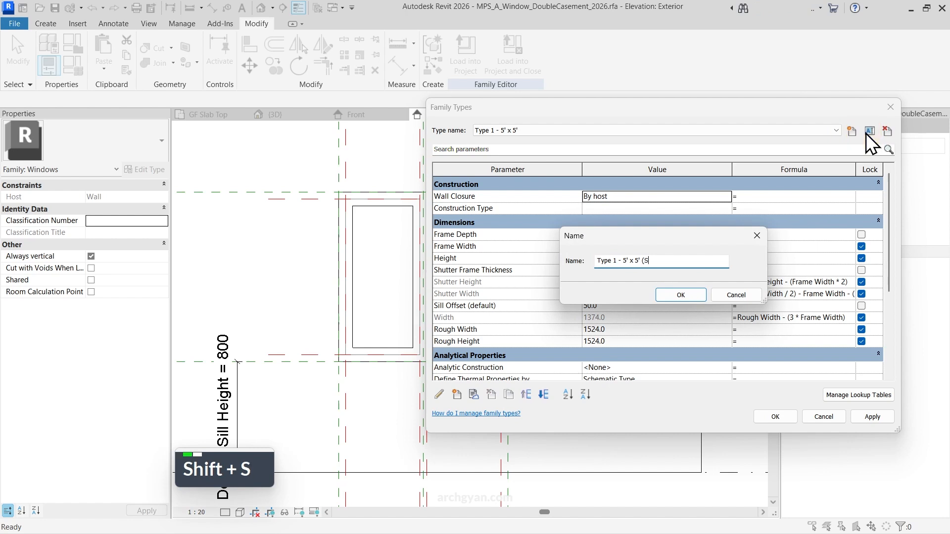
{"action": "key", "text": "BackSpace"}
{"action": "type", "text": "with Frame)"}
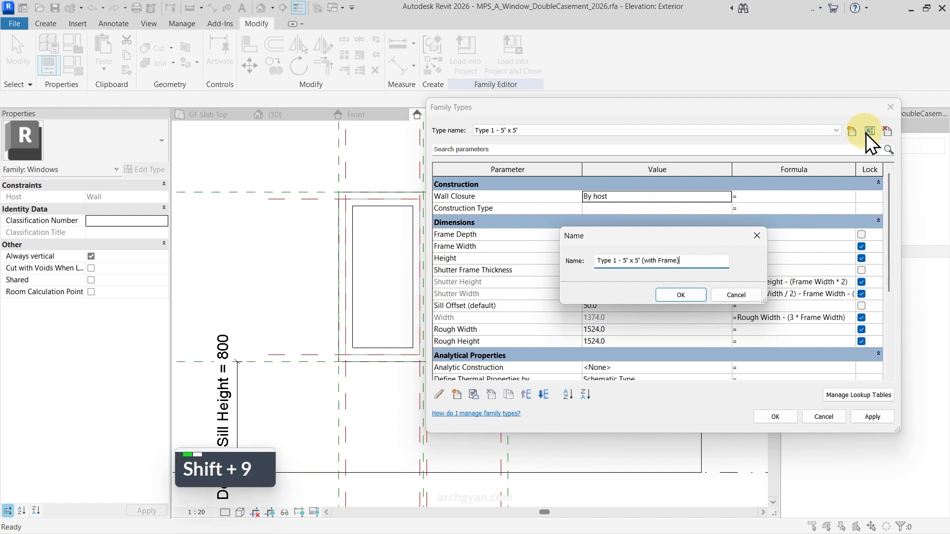
{"action": "key", "text": "Return"}
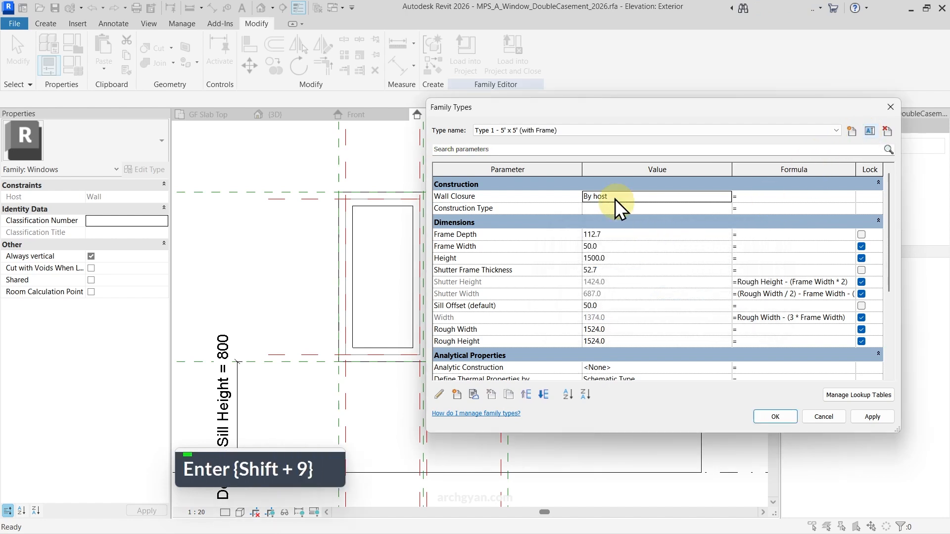
Step: Switch to "Type 2 - 4' x 4' (with Frame)" and create from it a new type named "Type 3 - 4' x 5' (without Frame)"
{"action": "left_click", "coordinate": [573, 131]}
{"action": "left_click", "coordinate": [568, 147]}
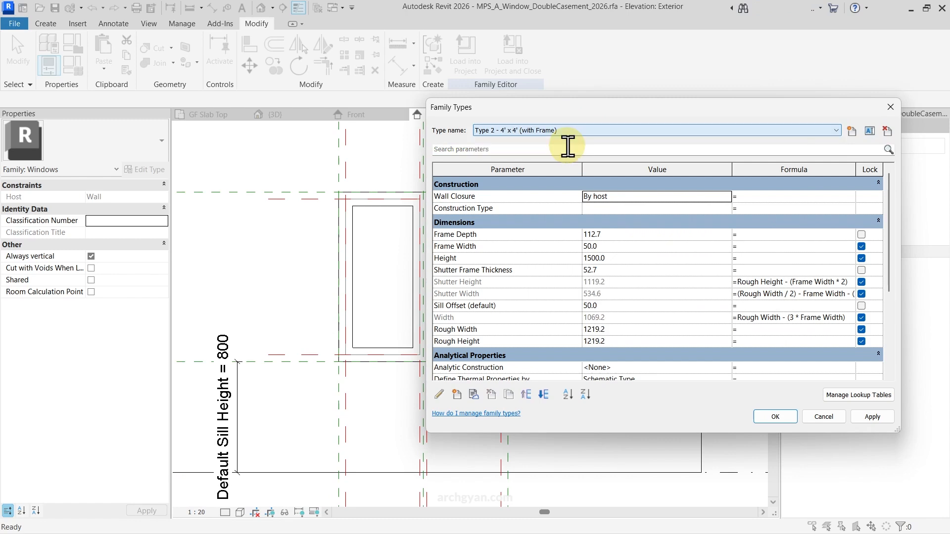
{"action": "scroll", "coordinate": [587, 304], "scroll_direction": "down", "scroll_amount": 4}
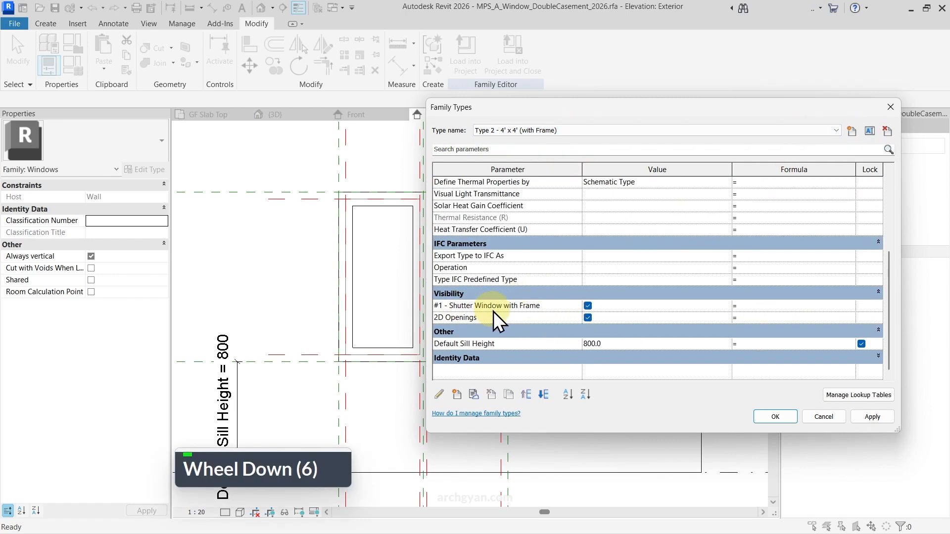
{"action": "scroll", "coordinate": [641, 256], "scroll_direction": "up", "scroll_amount": 3}
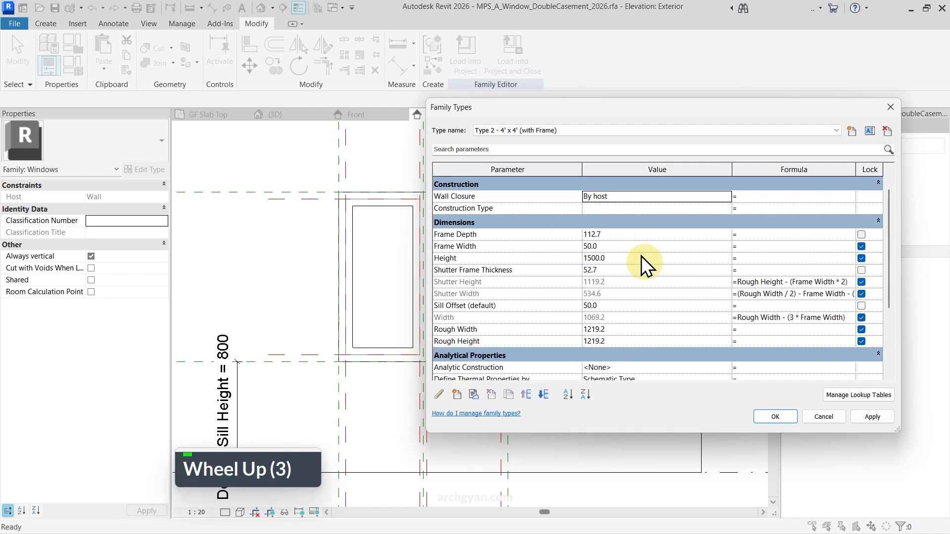
{"action": "scroll", "coordinate": [641, 256], "scroll_direction": "up", "scroll_amount": 1}
{"action": "double_click", "coordinate": [789, 128]}
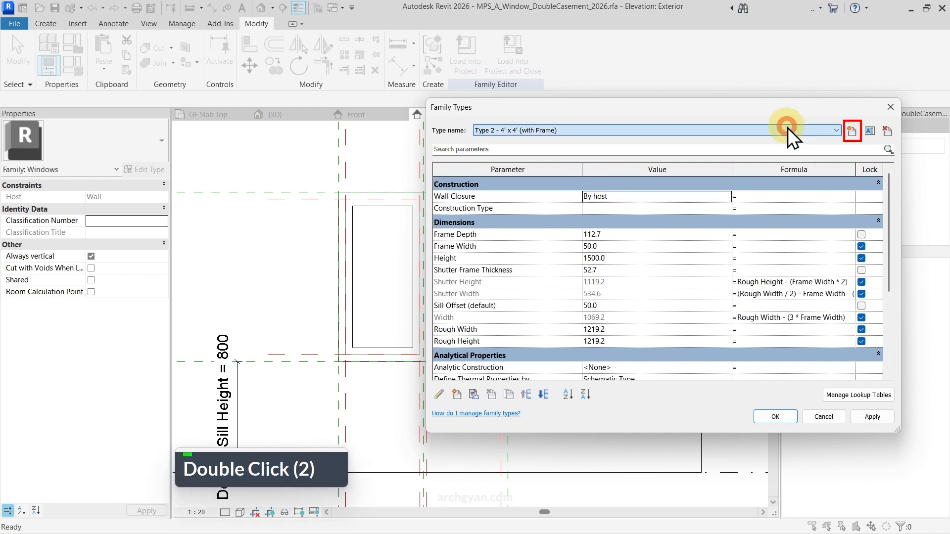
{"action": "left_click", "coordinate": [852, 131]}
{"action": "left_click", "coordinate": [647, 263]}
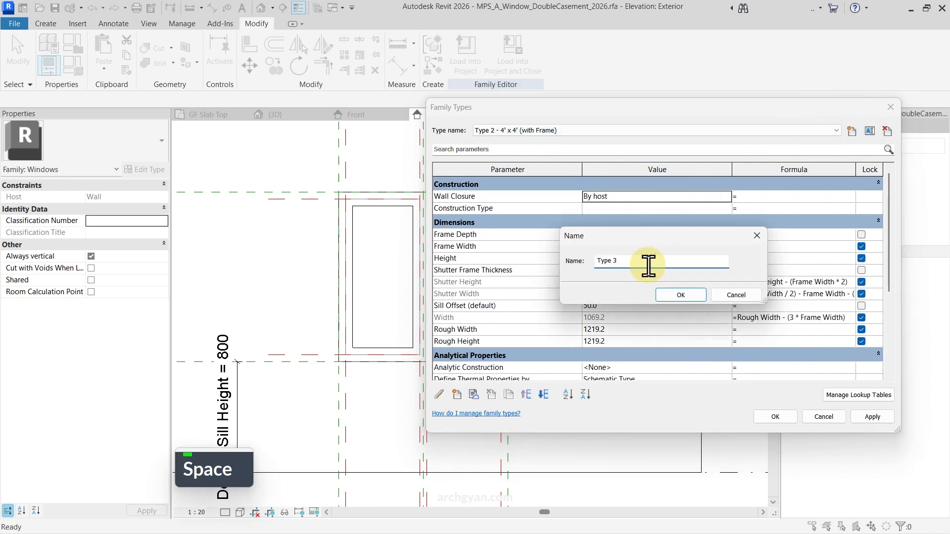
{"action": "type", "text": "- 4' x 5' "}
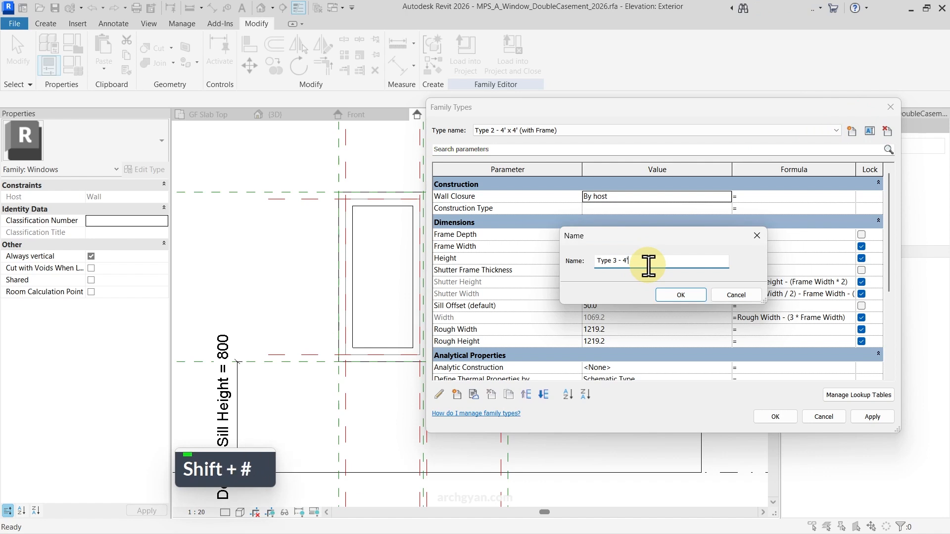
{"action": "type", "text": "(without Frame)"}
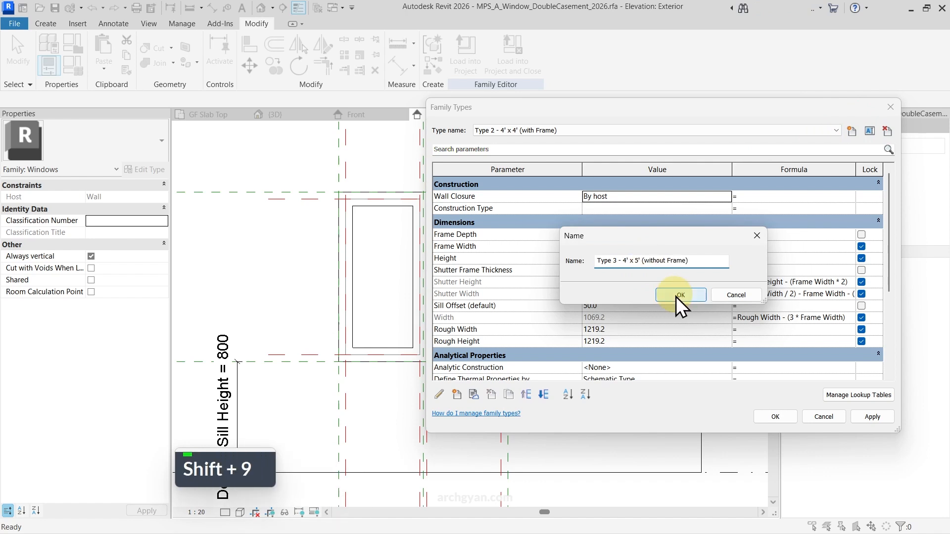
{"action": "left_click", "coordinate": [677, 295]}
Step: Turn off the "#1 - Shutter Window with Frame" visibility parameter for the new type and apply the family type changes
{"action": "scroll", "coordinate": [619, 334], "scroll_direction": "down", "scroll_amount": 7}
{"action": "left_click", "coordinate": [588, 306]}
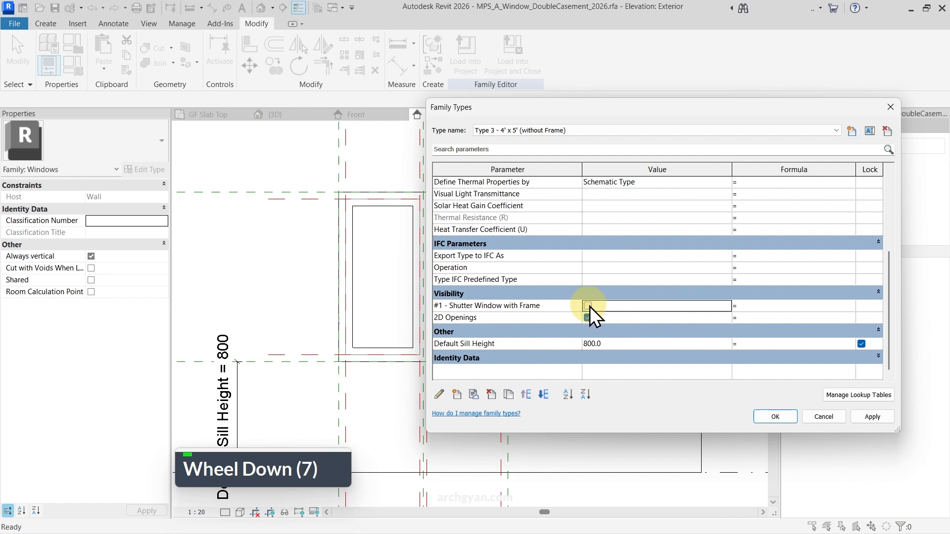
{"action": "left_click", "coordinate": [872, 418]}
{"action": "left_click", "coordinate": [778, 417]}
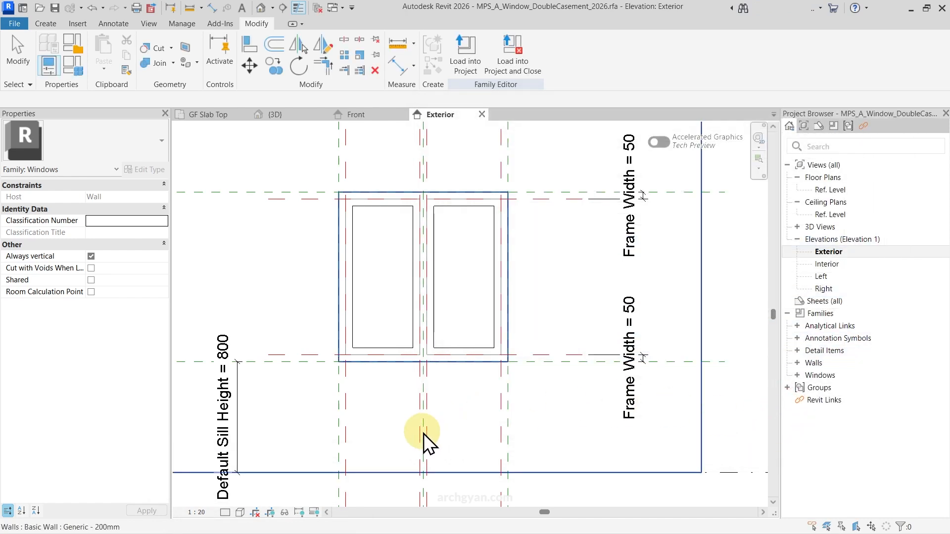
Step: Turn on Preview Visibility in the Exterior elevation and set the view's detail level to Fine
{"action": "left_click", "coordinate": [314, 513]}
{"action": "left_click", "coordinate": [328, 500]}
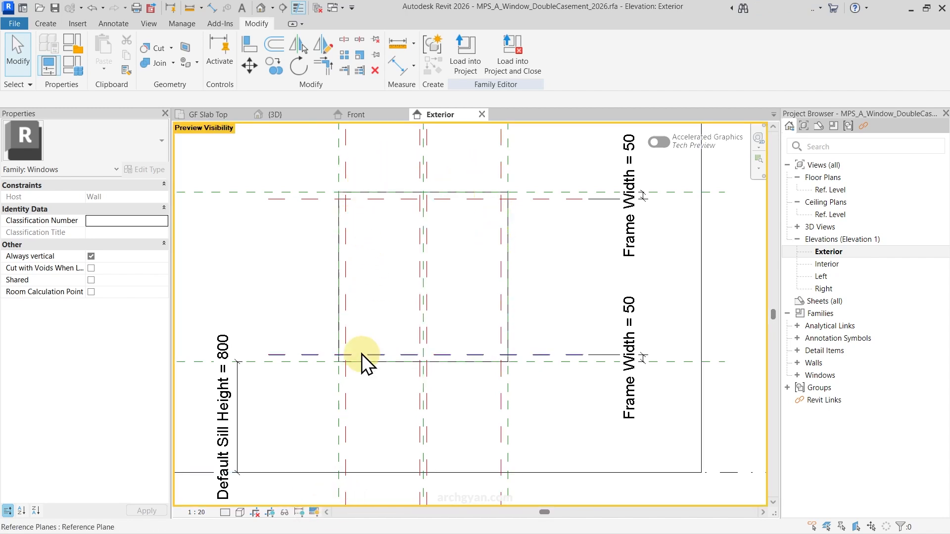
{"action": "left_click", "coordinate": [226, 512]}
{"action": "left_click", "coordinate": [239, 498]}
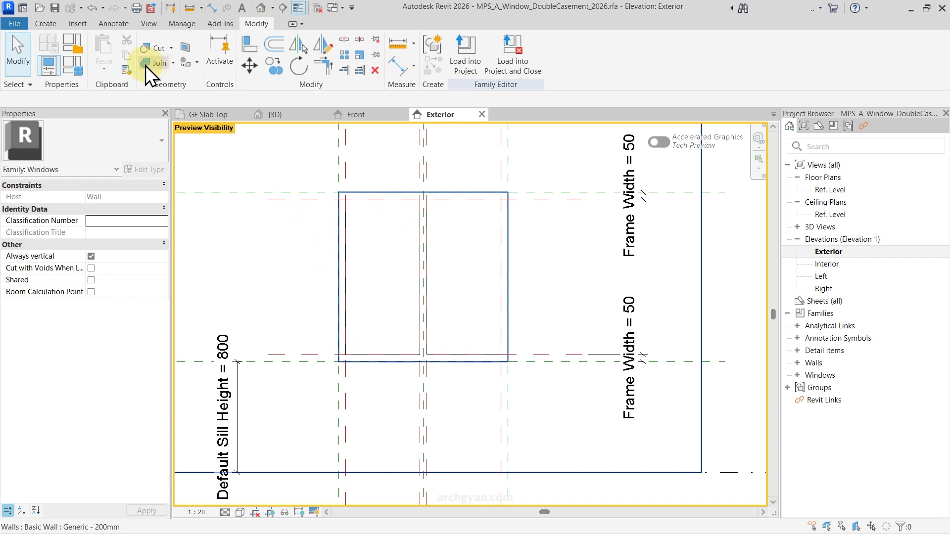
{"action": "left_click", "coordinate": [46, 24]}
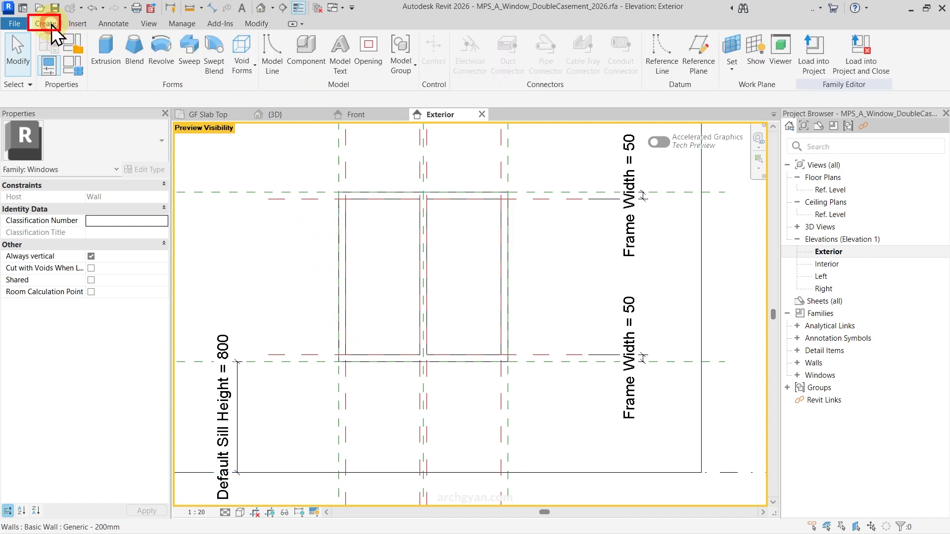
{"action": "left_click", "coordinate": [313, 52]}
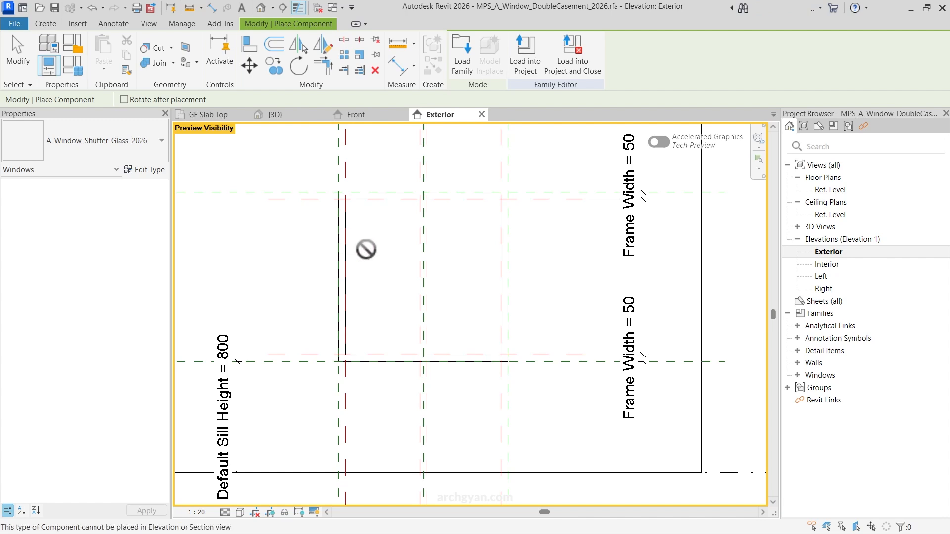
{"action": "left_click", "coordinate": [93, 135]}
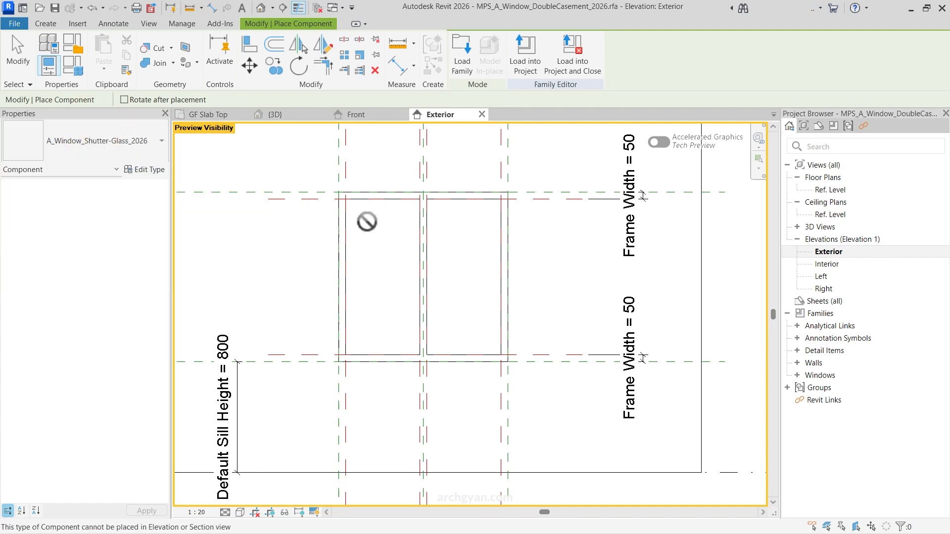
{"action": "key", "text": "Escape"}
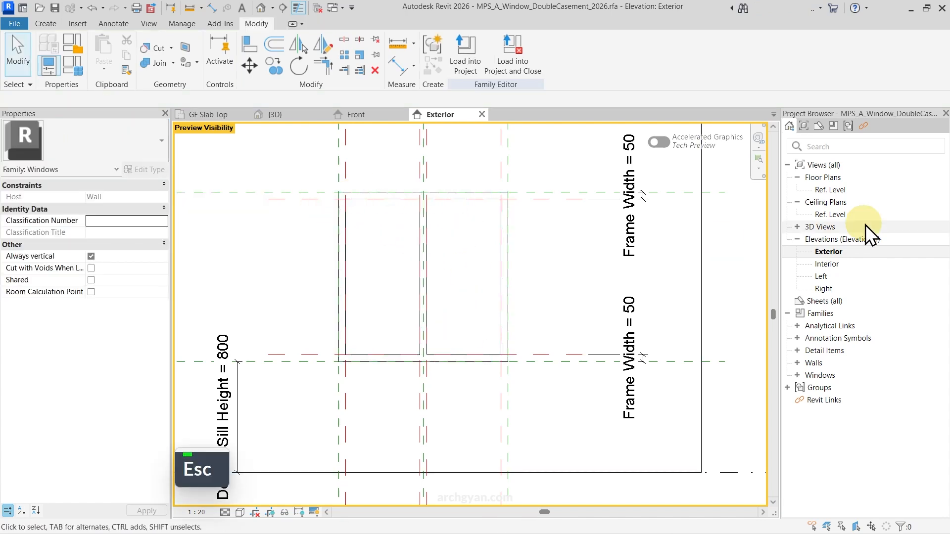
Step: In the Ref. Level floor plan, place an A_Window_Shutter-Glass_2026 component just outside the wall at the left half of the window opening
{"action": "double_click", "coordinate": [833, 191]}
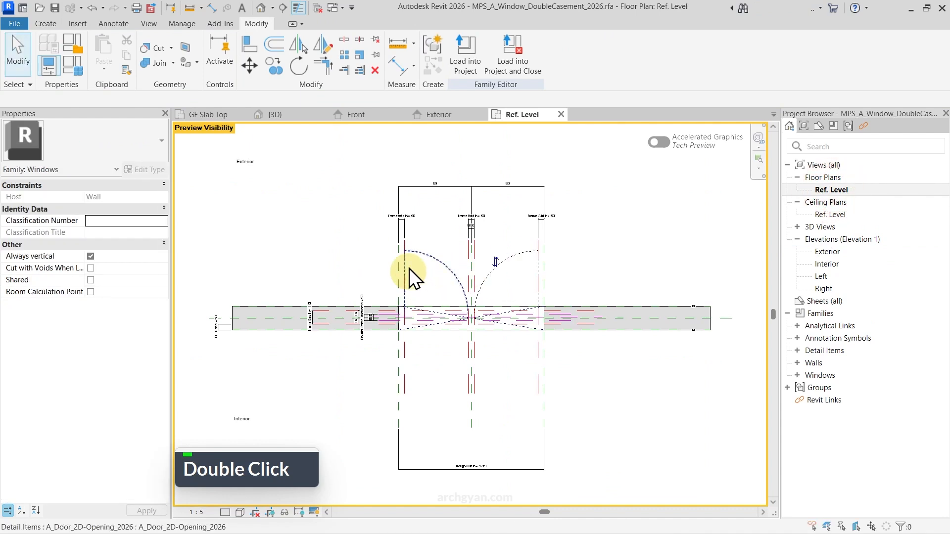
{"action": "left_click", "coordinate": [45, 23]}
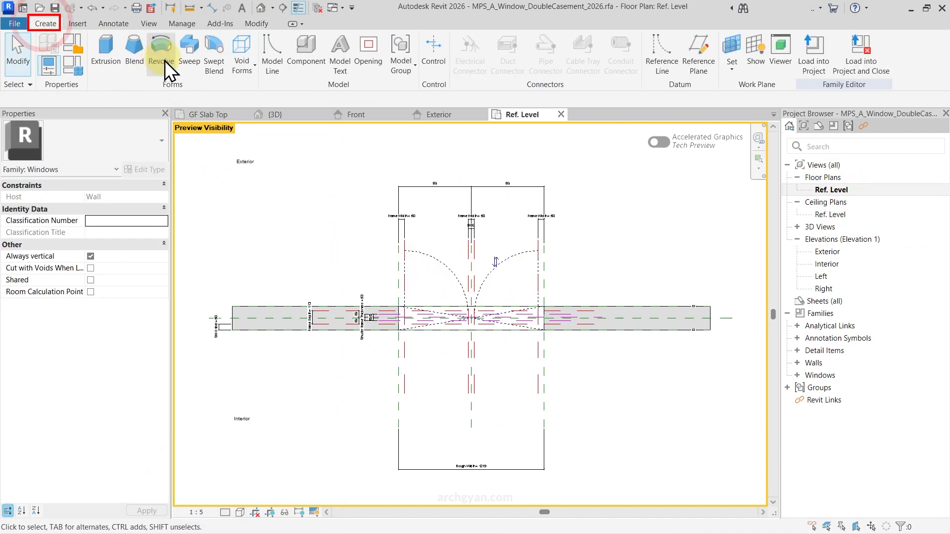
{"action": "left_click", "coordinate": [312, 51]}
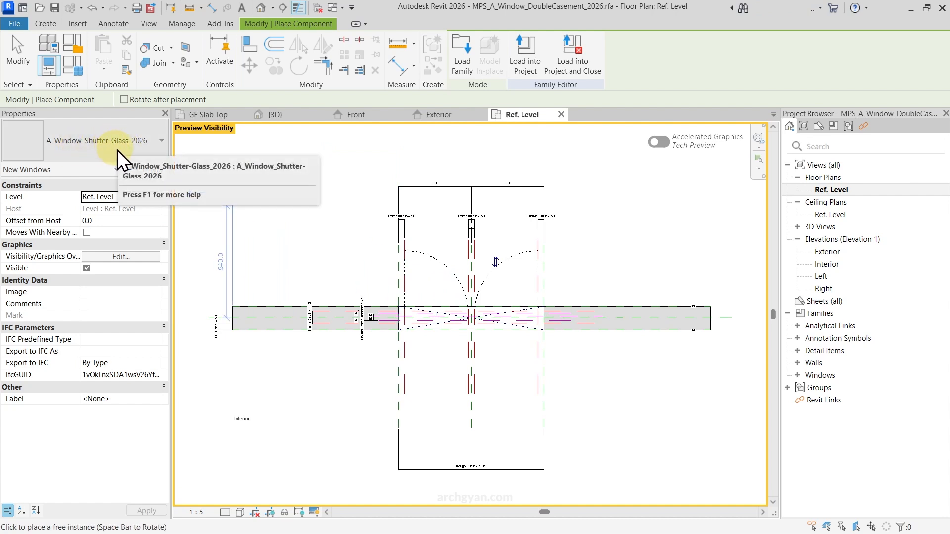
{"action": "scroll", "coordinate": [448, 297], "scroll_direction": "up", "scroll_amount": 11}
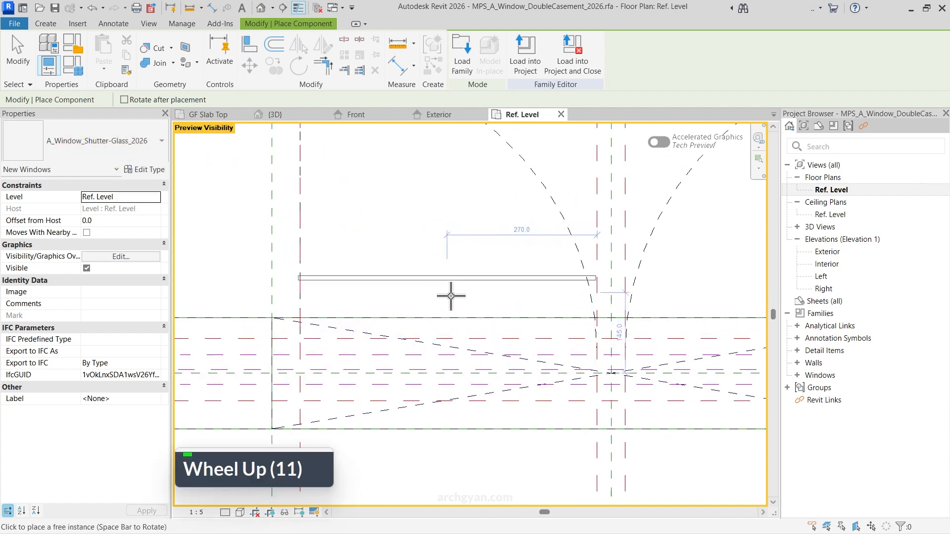
{"action": "left_click", "coordinate": [447, 301]}
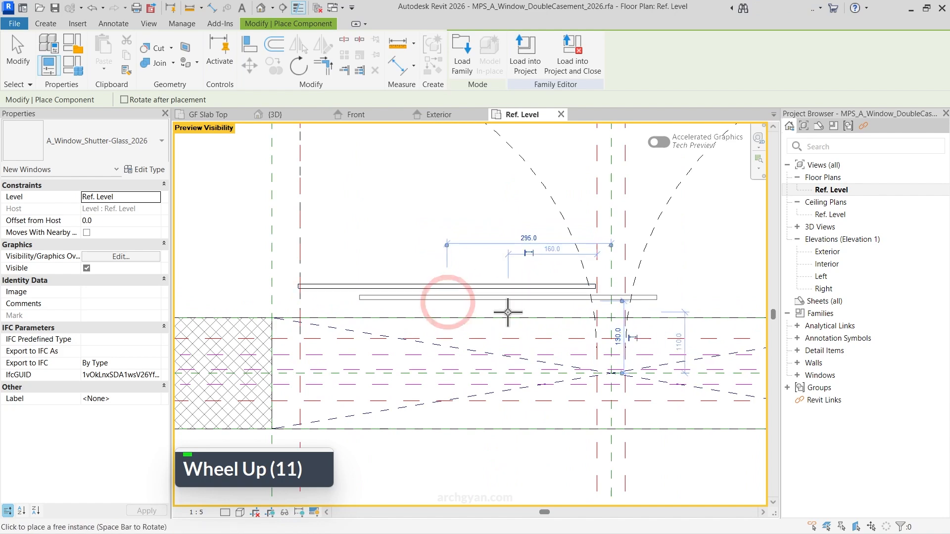
{"action": "key", "text": "Escape"}
{"action": "key", "text": "Escape"}
Step: Align the glass shutter's centerline with the middle reference plane of the shutter frame thickness and lock the alignment
{"action": "scroll", "coordinate": [509, 319], "scroll_direction": "down", "scroll_amount": 6}
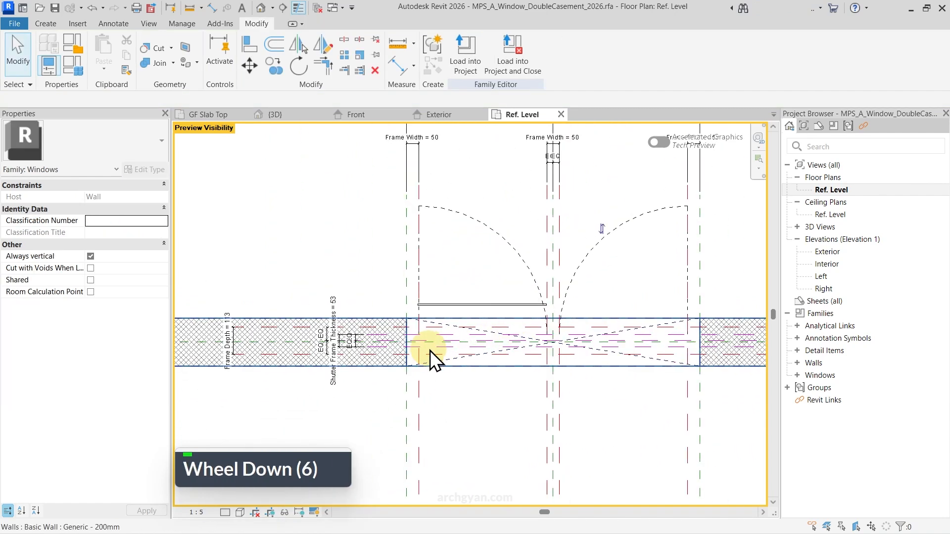
{"action": "scroll", "coordinate": [423, 346], "scroll_direction": "up", "scroll_amount": 5}
{"action": "scroll", "coordinate": [479, 343], "scroll_direction": "up", "scroll_amount": 4}
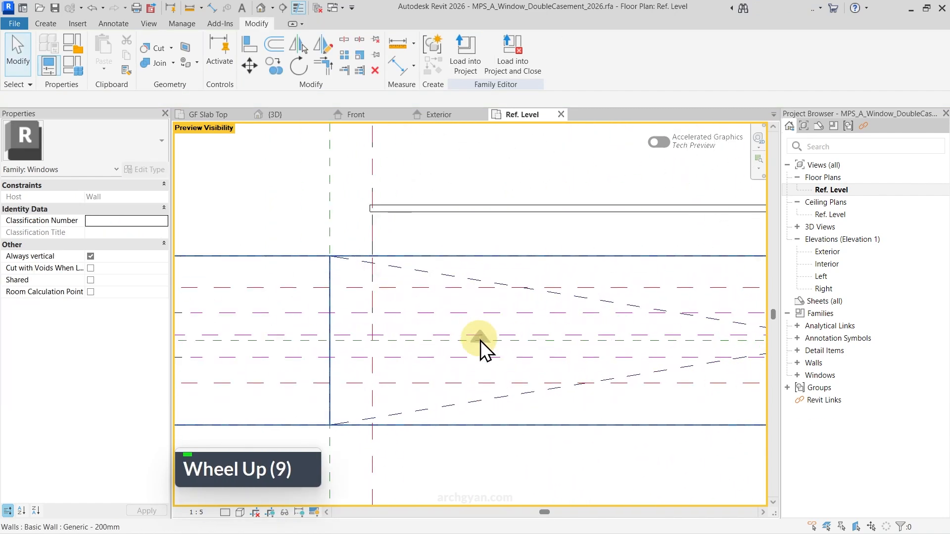
{"action": "scroll", "coordinate": [494, 334], "scroll_direction": "down", "scroll_amount": 4}
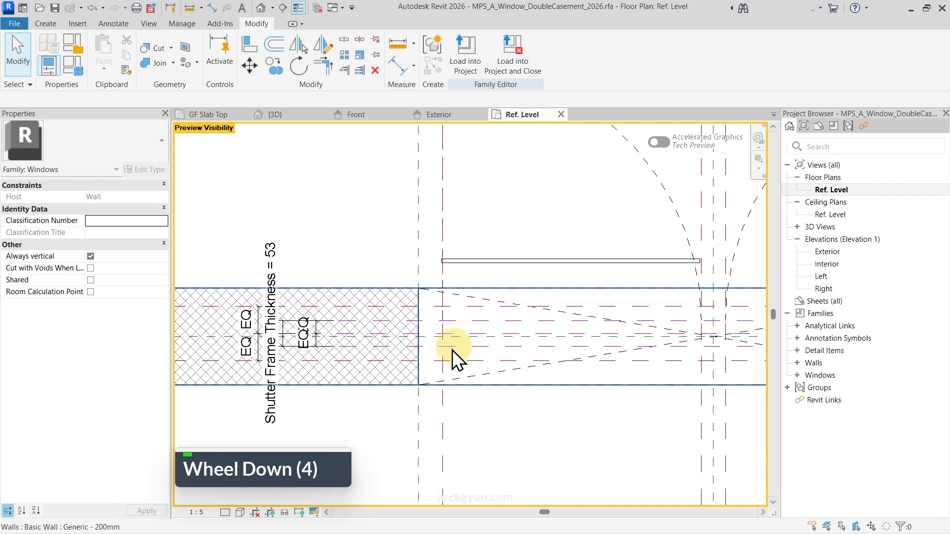
{"action": "scroll", "coordinate": [281, 335], "scroll_direction": "up", "scroll_amount": 4}
{"action": "middle_click_drag", "start_coordinate": [623, 342], "coordinate": [444, 341]}
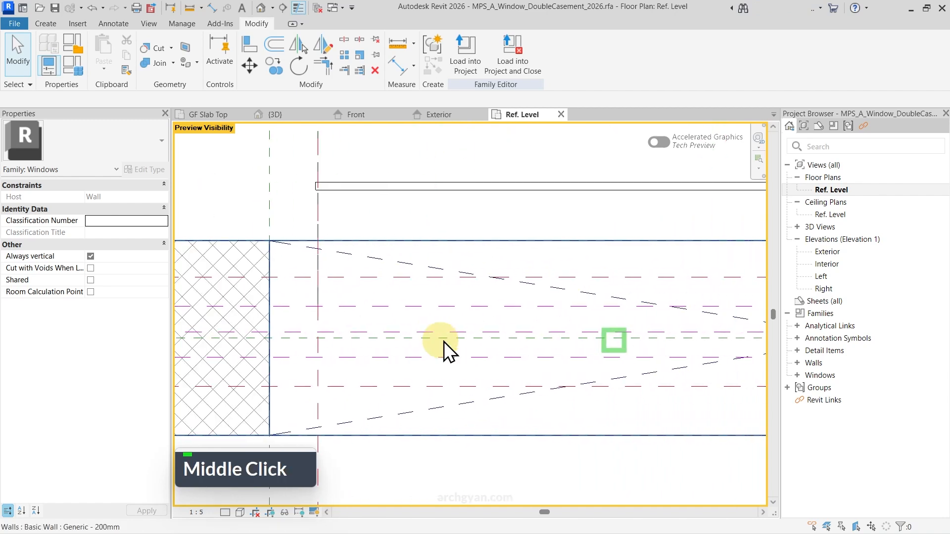
{"action": "key", "text": "a"}
{"action": "key", "text": "l"}
{"action": "key", "text": "Tab"}
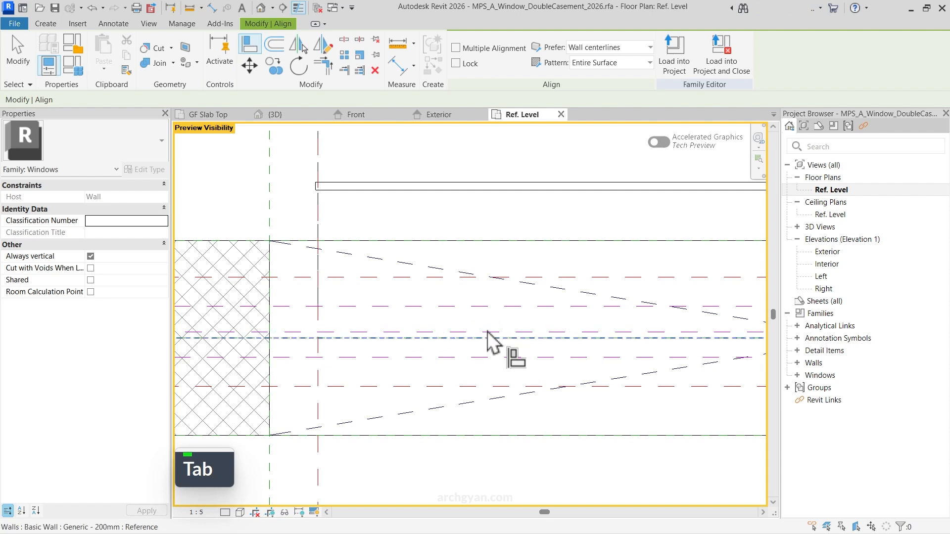
{"action": "key", "text": "Tab"}
{"action": "scroll", "coordinate": [456, 188], "scroll_direction": "up", "scroll_amount": 3}
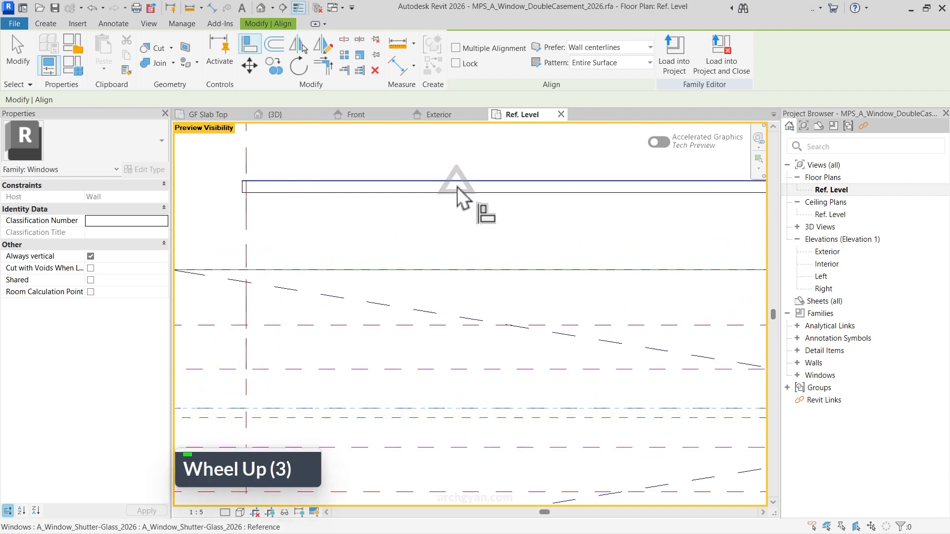
{"action": "key", "text": "Tab"}
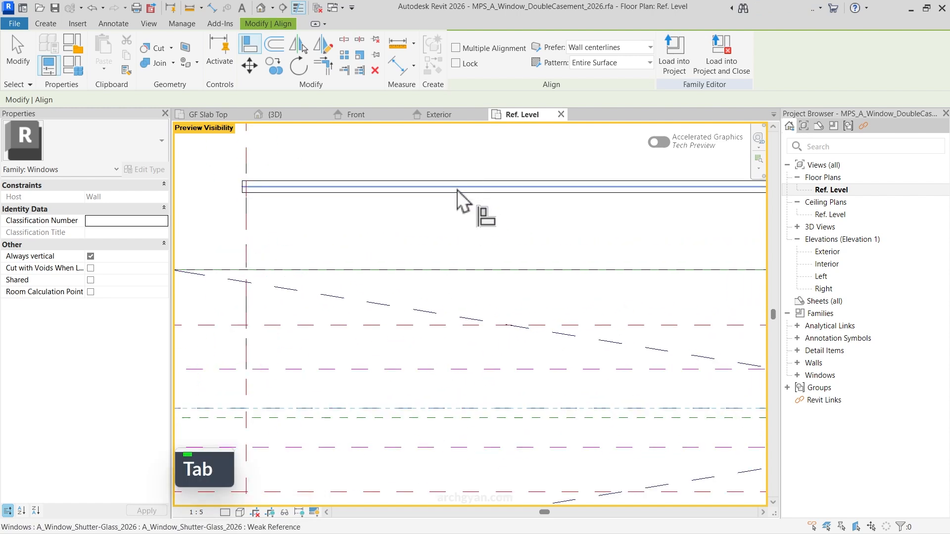
{"action": "left_click", "coordinate": [432, 189]}
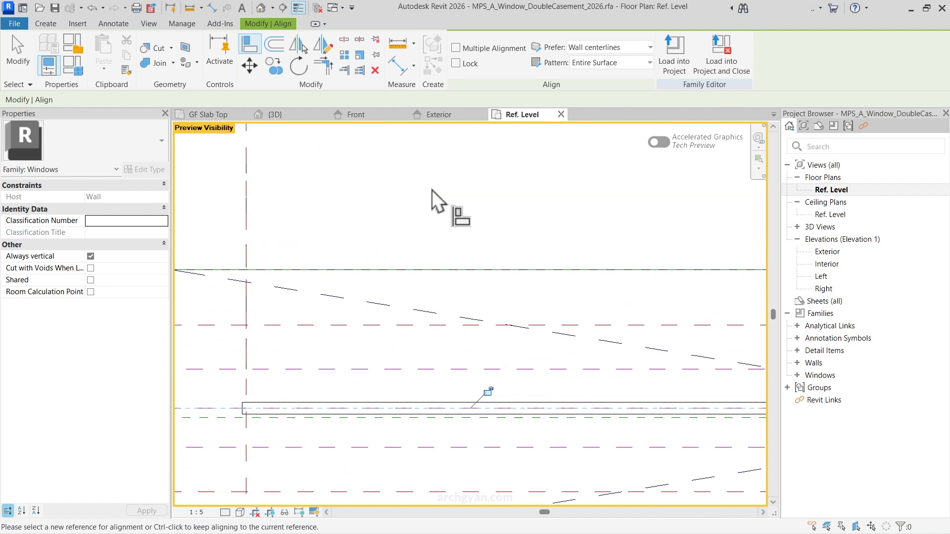
{"action": "left_click", "coordinate": [485, 394]}
{"action": "scroll", "coordinate": [483, 409], "scroll_direction": "down", "scroll_amount": 4}
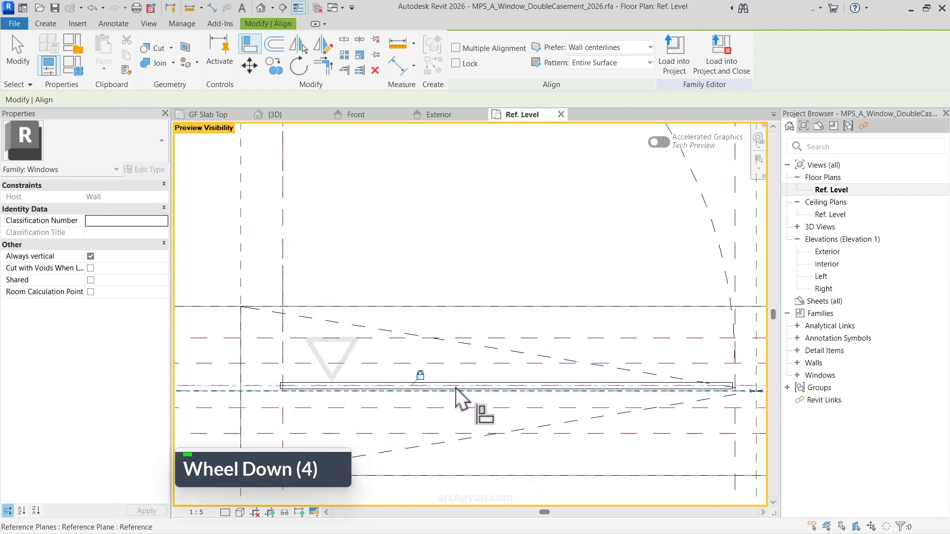
{"action": "key", "text": "Escape"}
{"action": "key", "text": "Escape"}
Step: Associate the glass shutter's Width type parameter with the family's Shutter Width parameter
{"action": "left_click", "coordinate": [483, 381]}
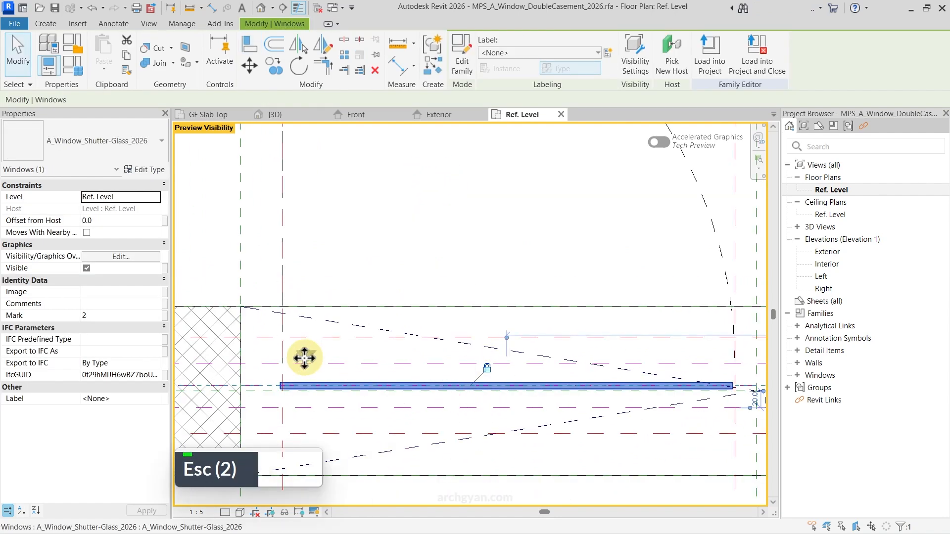
{"action": "scroll", "coordinate": [311, 386], "scroll_direction": "up", "scroll_amount": 4}
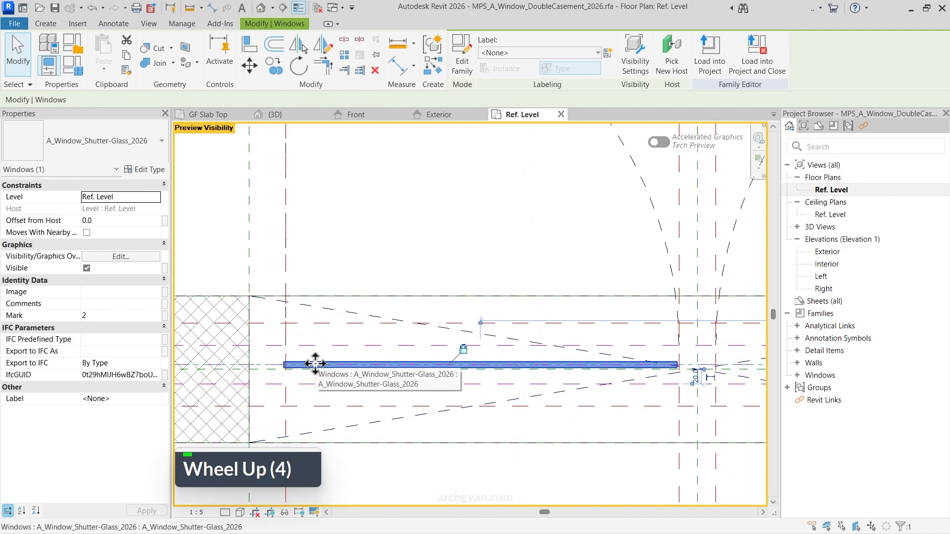
{"action": "left_click", "coordinate": [148, 170]}
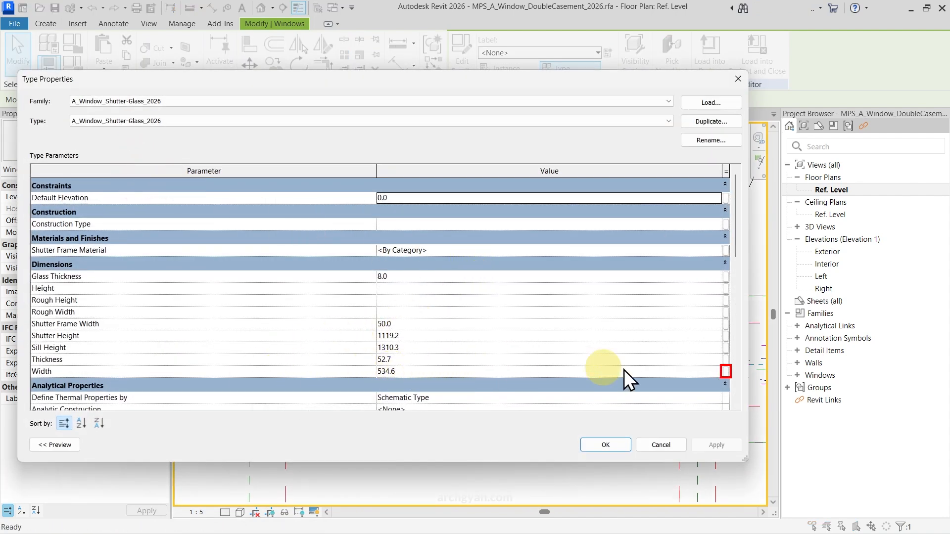
{"action": "left_click", "coordinate": [726, 371]}
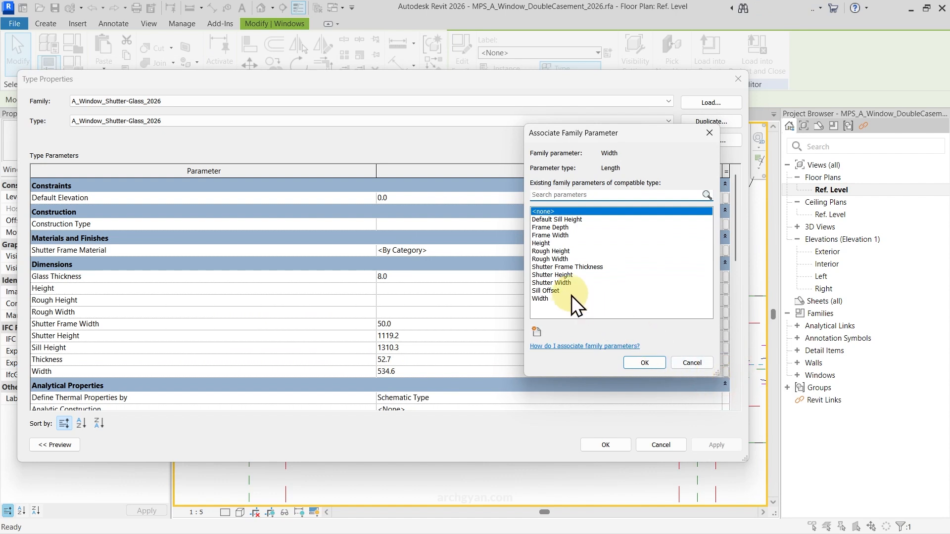
{"action": "left_click", "coordinate": [564, 282]}
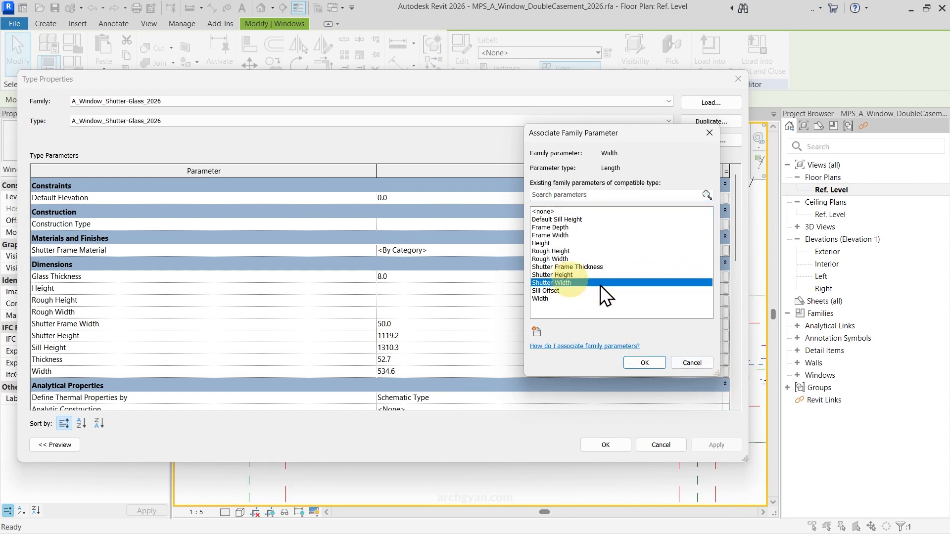
{"action": "left_click", "coordinate": [642, 362]}
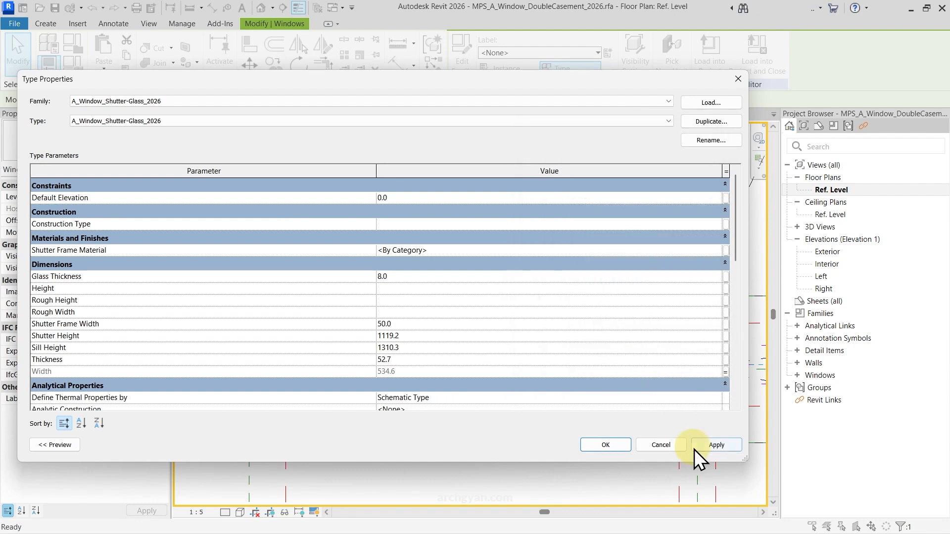
Step: Apply the type changes, align the glass shutter's outer side edge with the frame's inner vertical reference plane, and lock the alignment
{"action": "left_click", "coordinate": [708, 446]}
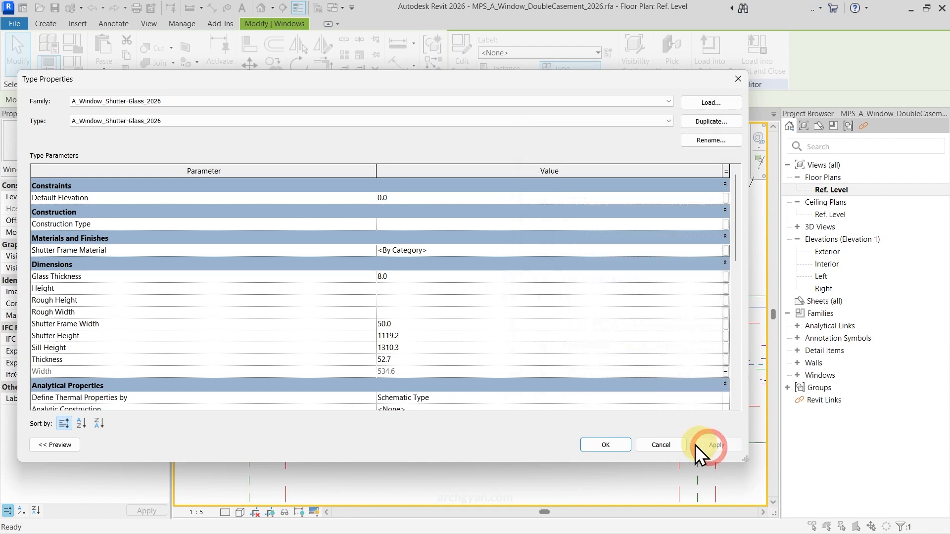
{"action": "left_click", "coordinate": [610, 444]}
{"action": "scroll", "coordinate": [690, 381], "scroll_direction": "up", "scroll_amount": 5}
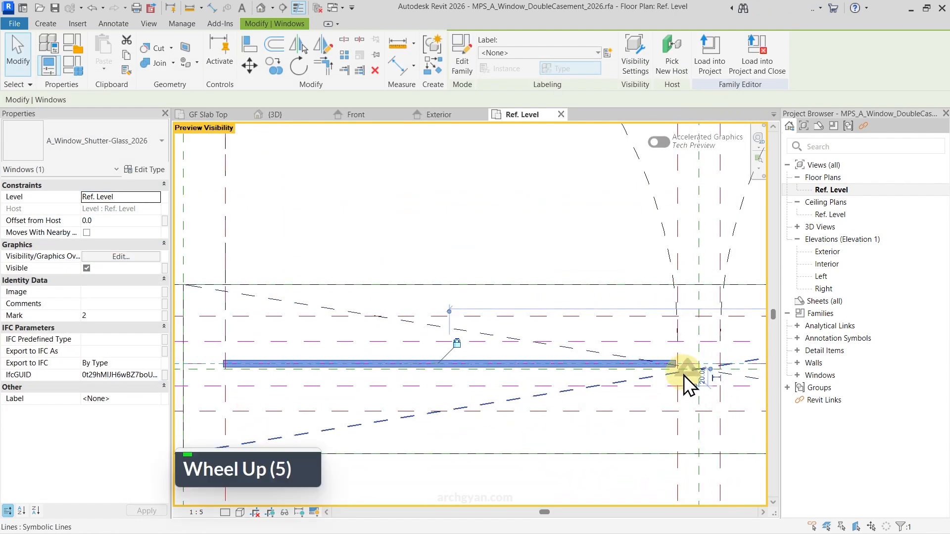
{"action": "scroll", "coordinate": [629, 384], "scroll_direction": "down", "scroll_amount": 3}
{"action": "key", "text": "a"}
{"action": "key", "text": "l"}
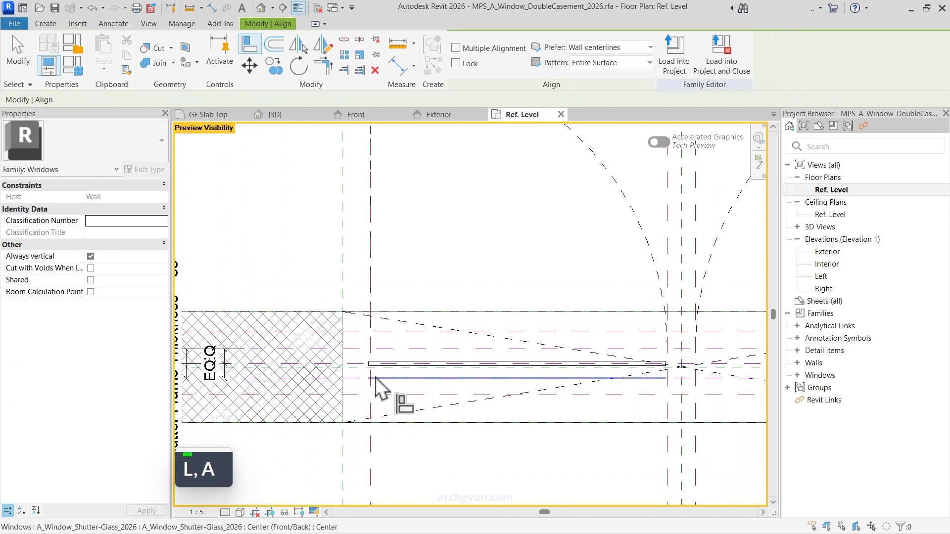
{"action": "key", "text": "Tab"}
{"action": "key", "text": "Tab"}
{"action": "left_click", "coordinate": [371, 394]}
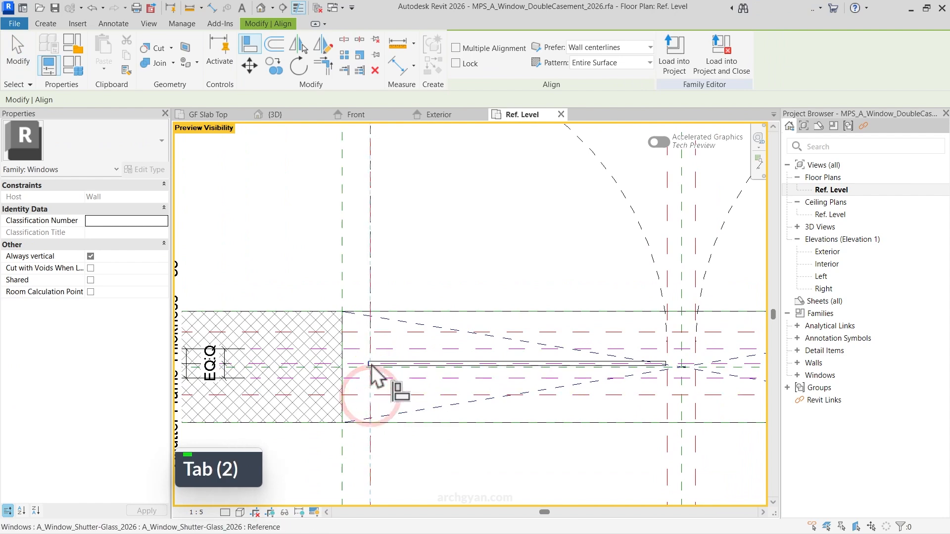
{"action": "scroll", "coordinate": [371, 388], "scroll_direction": "up", "scroll_amount": 5}
{"action": "left_click", "coordinate": [366, 376]}
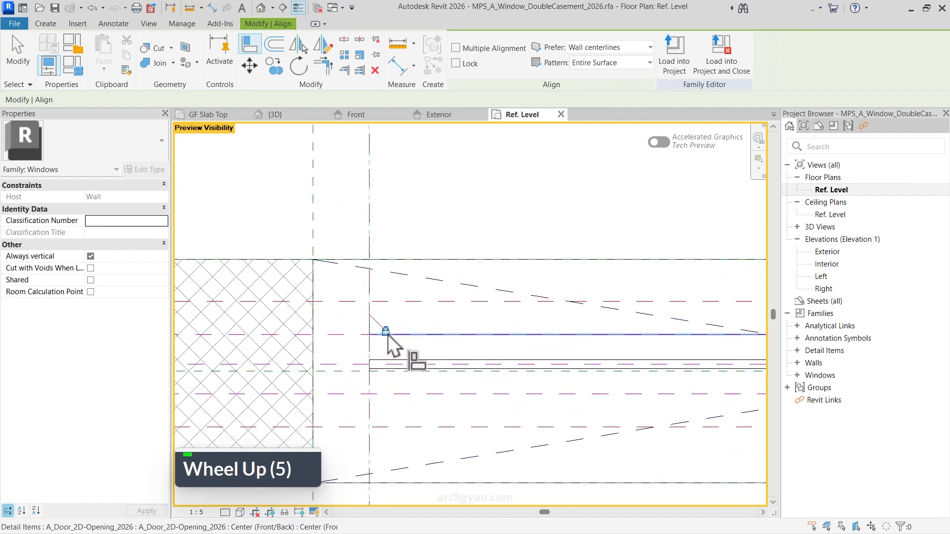
{"action": "left_click", "coordinate": [387, 332]}
{"action": "scroll", "coordinate": [346, 389], "scroll_direction": "down", "scroll_amount": 5}
{"action": "key", "text": "Escape"}
{"action": "key", "text": "Escape"}
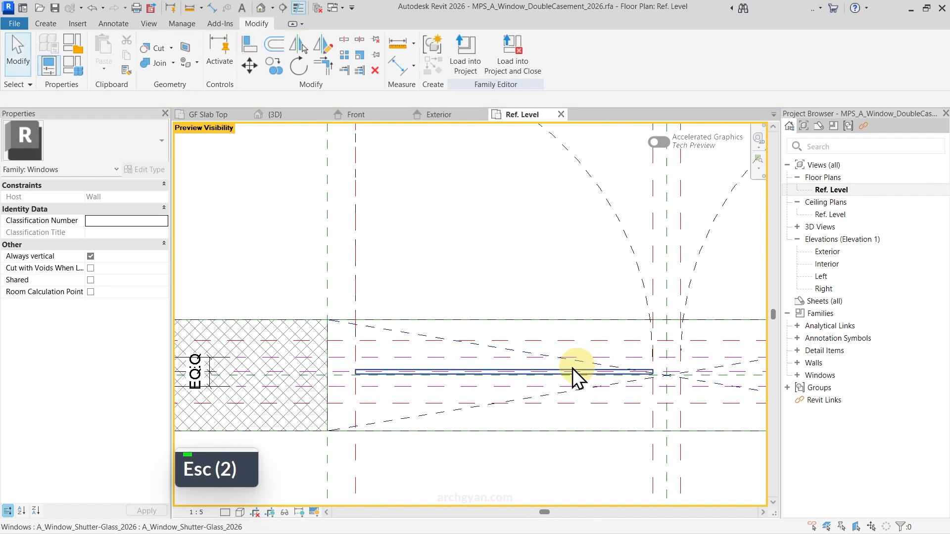
Step: Associate the glass shutter's Shutter Height type parameter with the family's Shutter Height parameter
{"action": "left_click", "coordinate": [560, 371]}
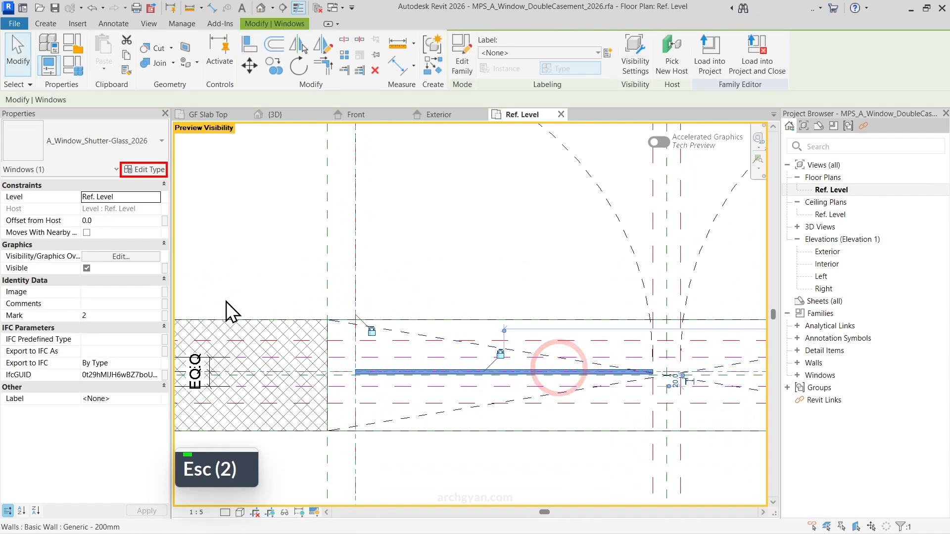
{"action": "left_click", "coordinate": [150, 169]}
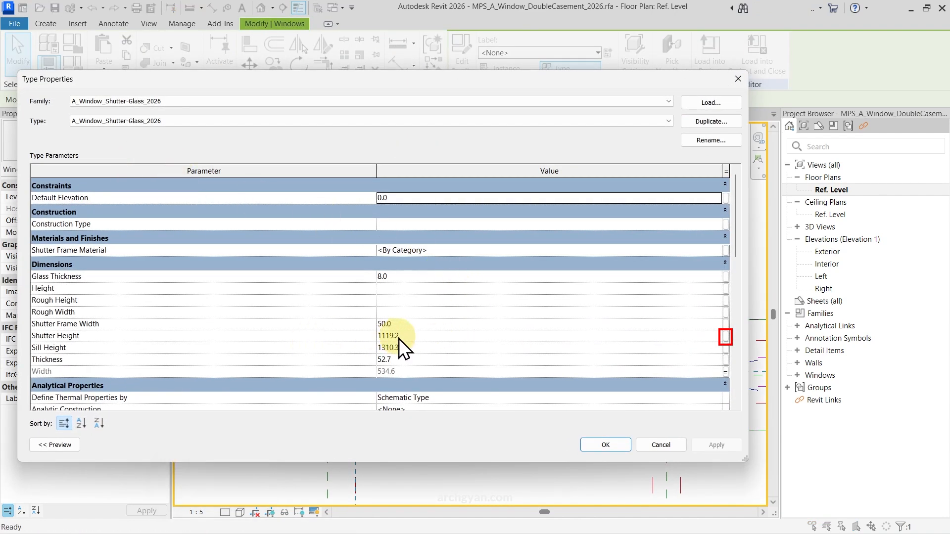
{"action": "left_click", "coordinate": [726, 338]}
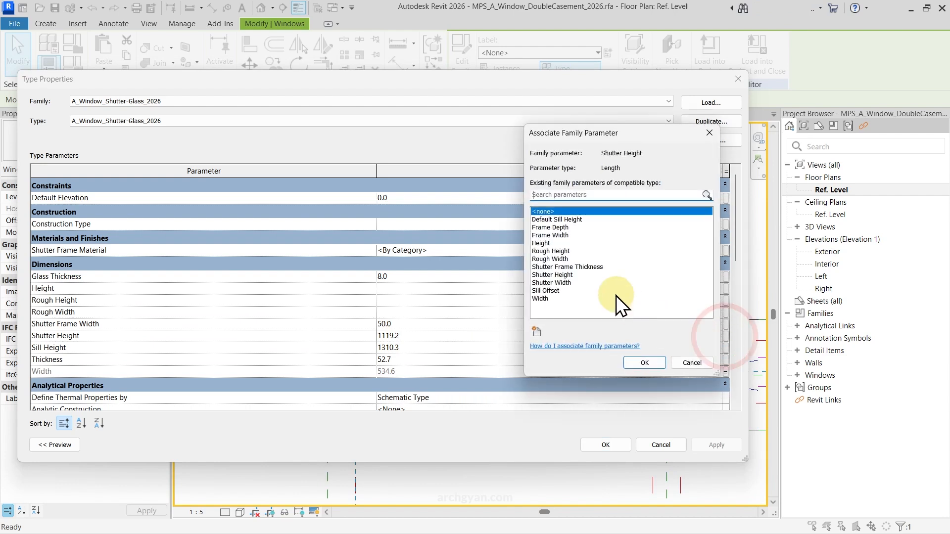
{"action": "left_click", "coordinate": [562, 275]}
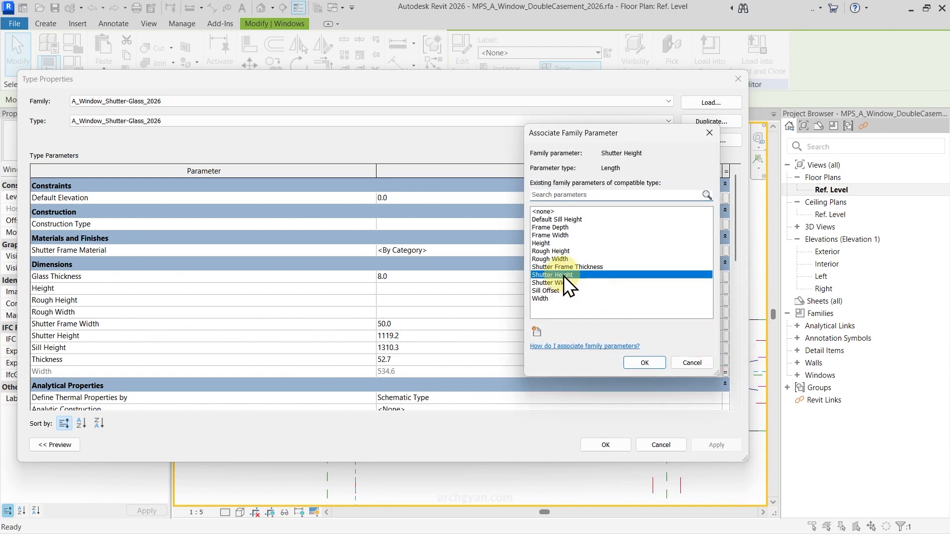
{"action": "left_click", "coordinate": [645, 363]}
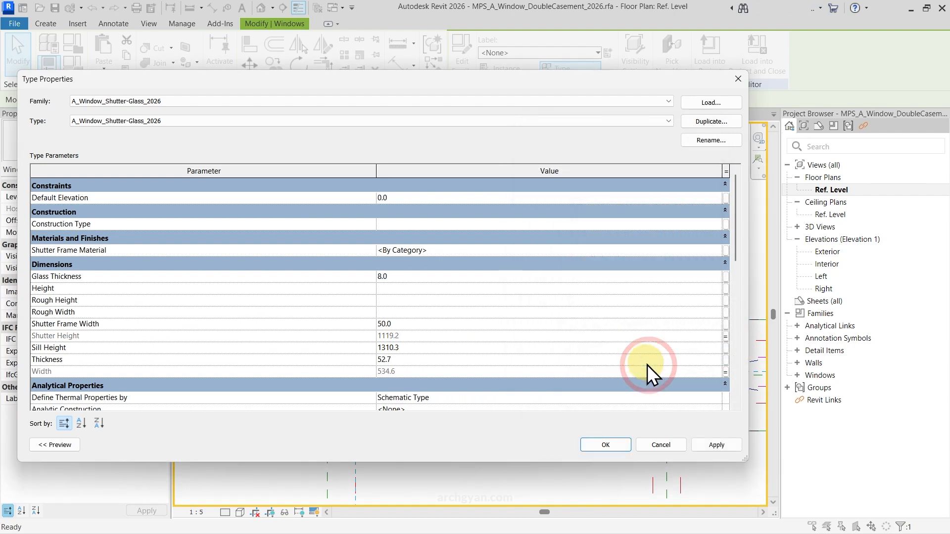
Step: Try associating the glass shutter's Sill Height with the Default Sill Height parameter, and remove the association again
{"action": "left_click", "coordinate": [726, 348]}
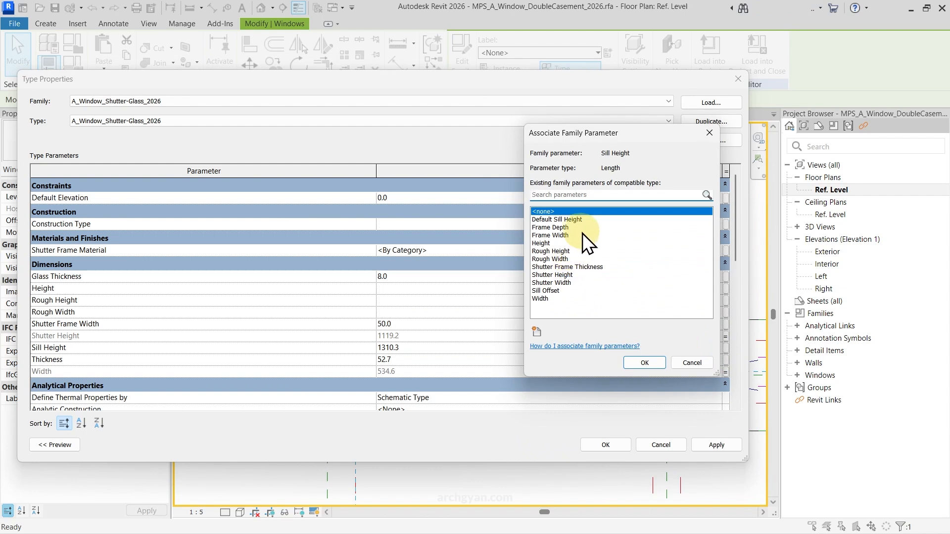
{"action": "left_click", "coordinate": [575, 220]}
{"action": "left_click", "coordinate": [653, 363]}
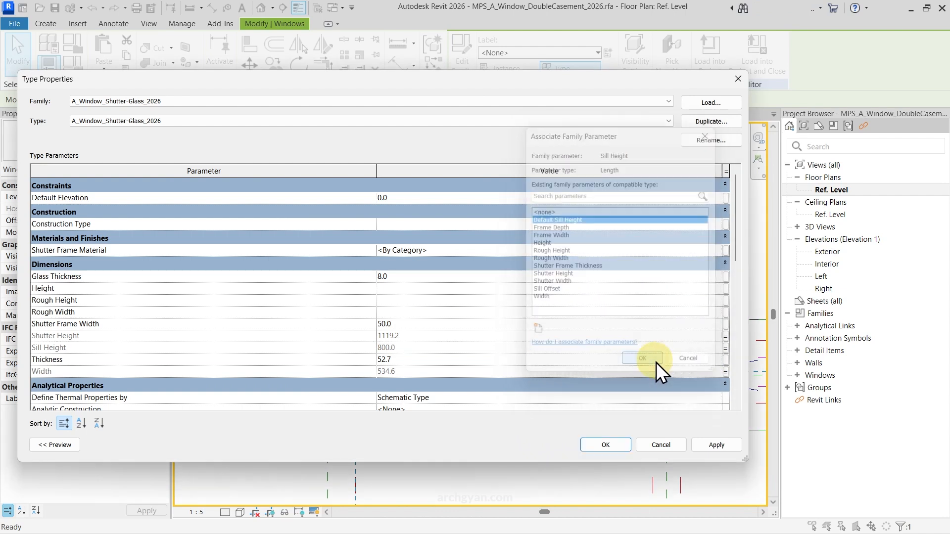
{"action": "left_click", "coordinate": [725, 349]}
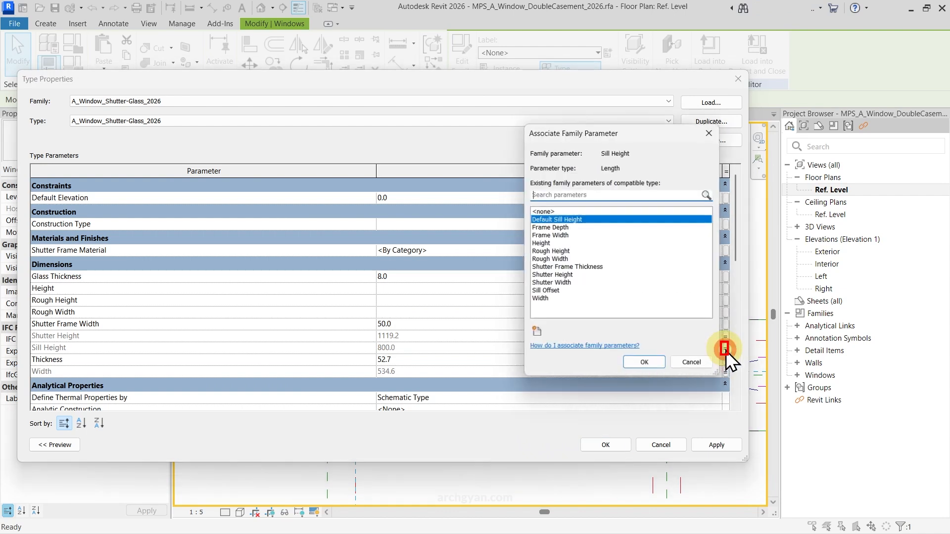
{"action": "left_click", "coordinate": [648, 366]}
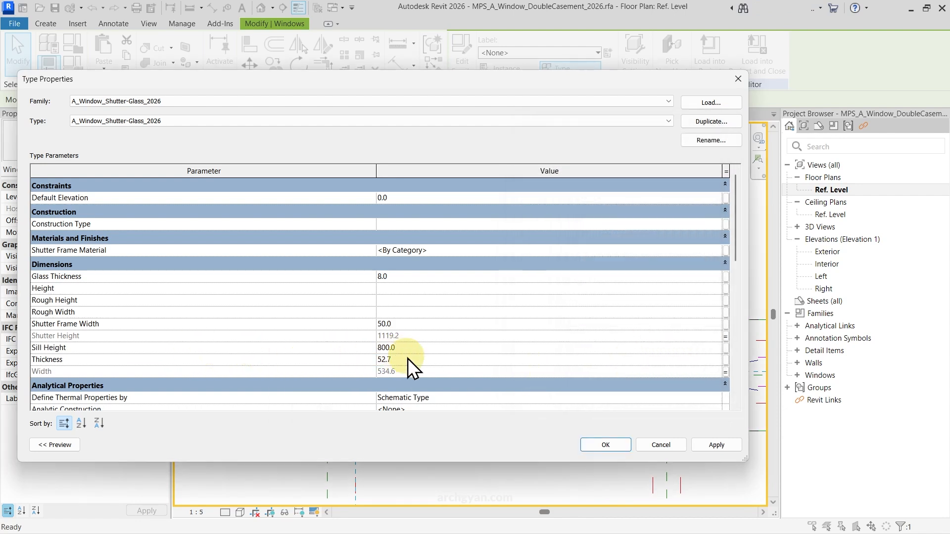
Step: Confirm the type properties and, in the Exterior elevation, move the glass shutter up 400 mm, clear of the bottom frame
{"action": "left_click", "coordinate": [604, 445]}
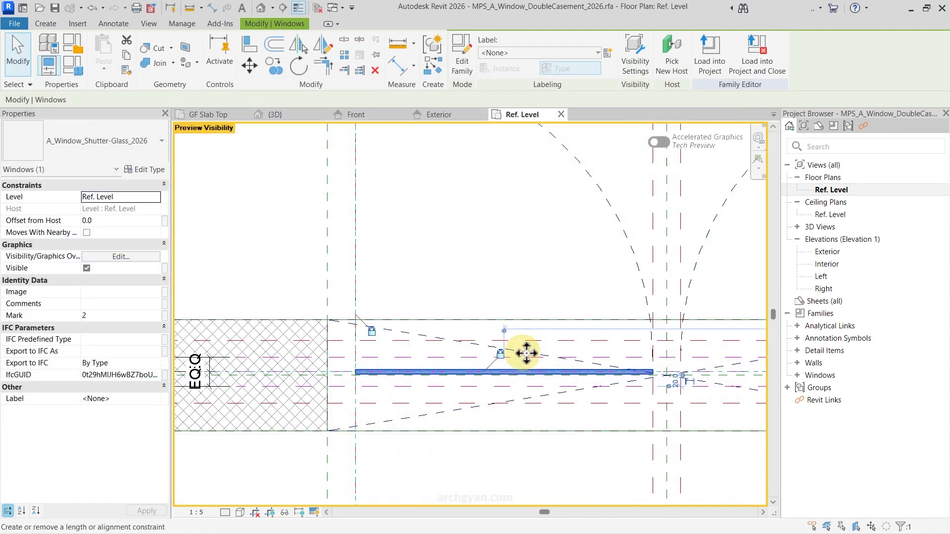
{"action": "double_click", "coordinate": [827, 252]}
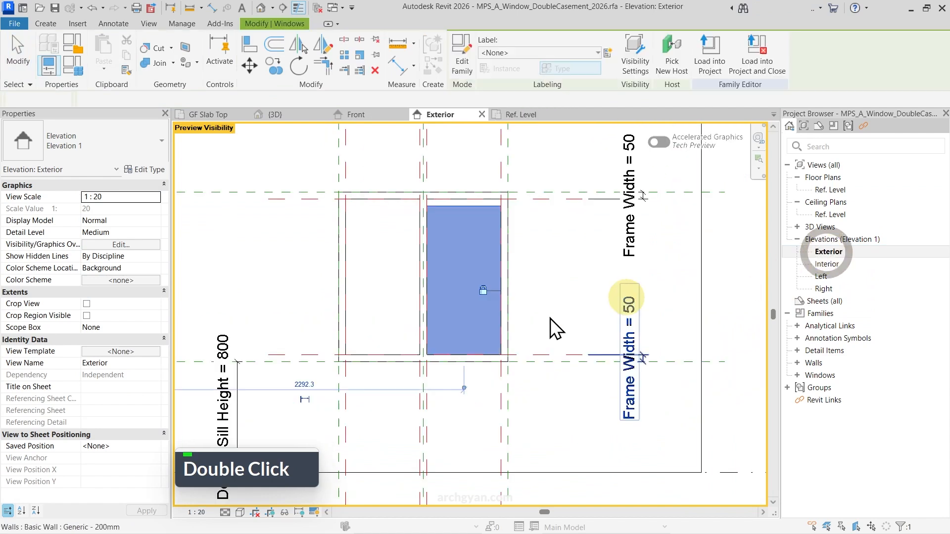
{"action": "key", "text": "Escape"}
{"action": "left_click", "coordinate": [447, 287]}
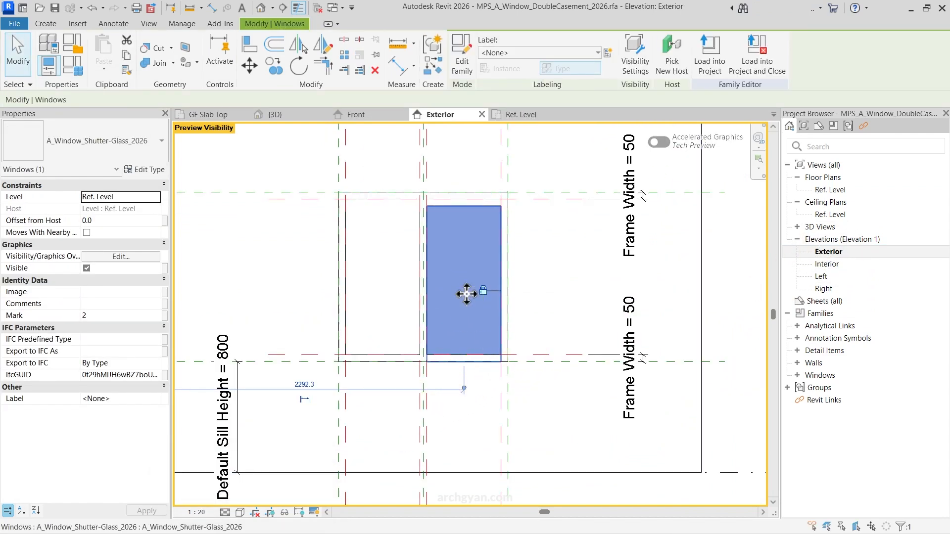
{"action": "key", "text": "shift+Up"}
{"action": "key", "text": "shift+Up"}
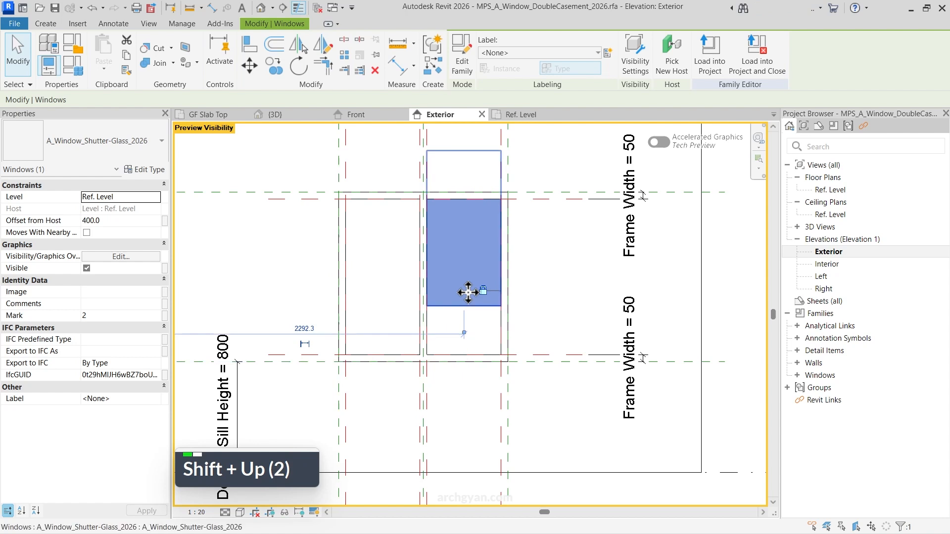
{"action": "key", "text": "shift+Down"}
{"action": "key", "text": "shift+Up"}
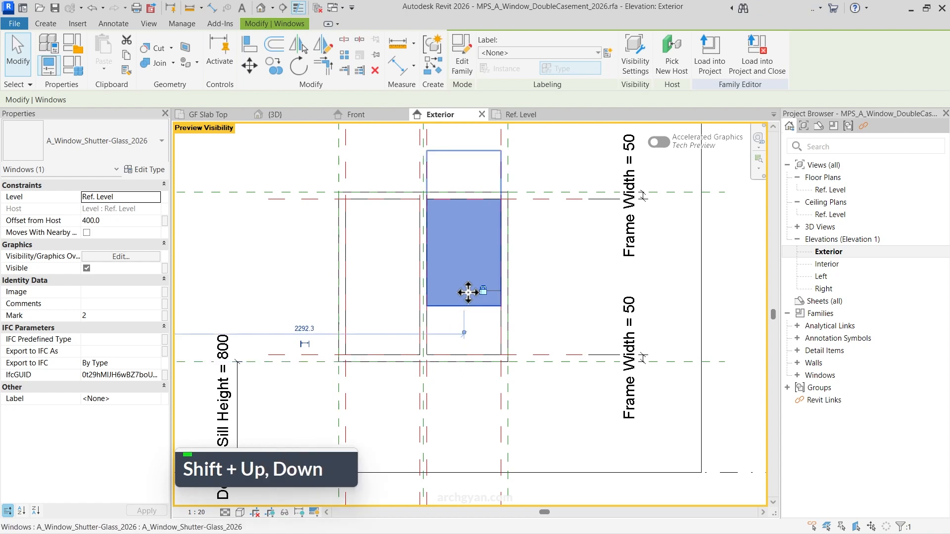
Step: Align the glass shutter's bottom edge with the reference plane along the top of the bottom frame and lock the alignment
{"action": "key", "text": "Escape"}
{"action": "key", "text": "Escape"}
{"action": "key", "text": "a"}
{"action": "key", "text": "l"}
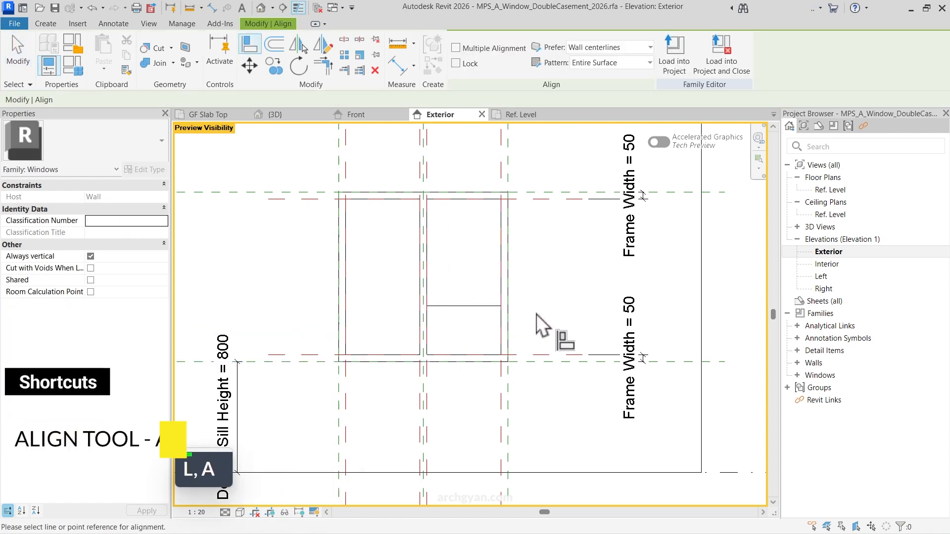
{"action": "left_click", "coordinate": [552, 355]}
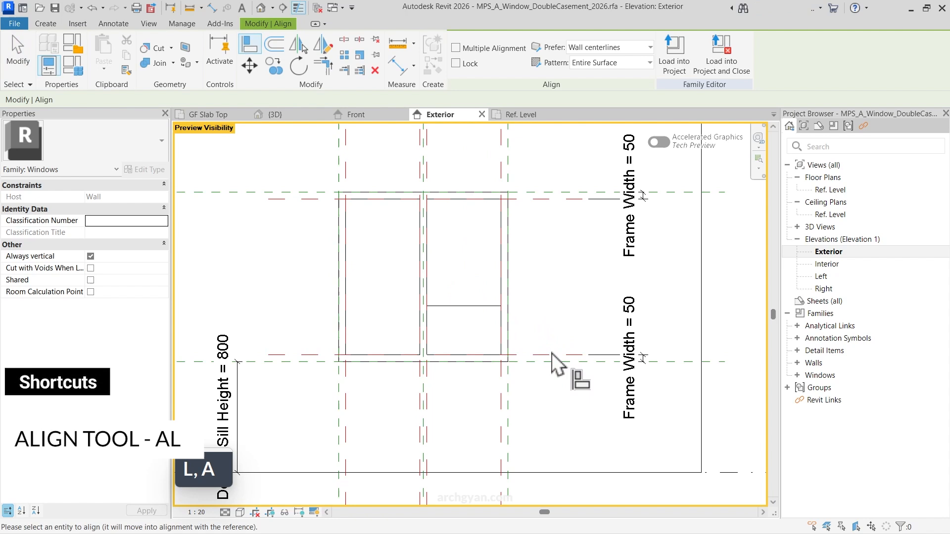
{"action": "left_click", "coordinate": [459, 304]}
{"action": "left_click", "coordinate": [443, 337]}
{"action": "key", "text": "Escape"}
{"action": "key", "text": "Escape"}
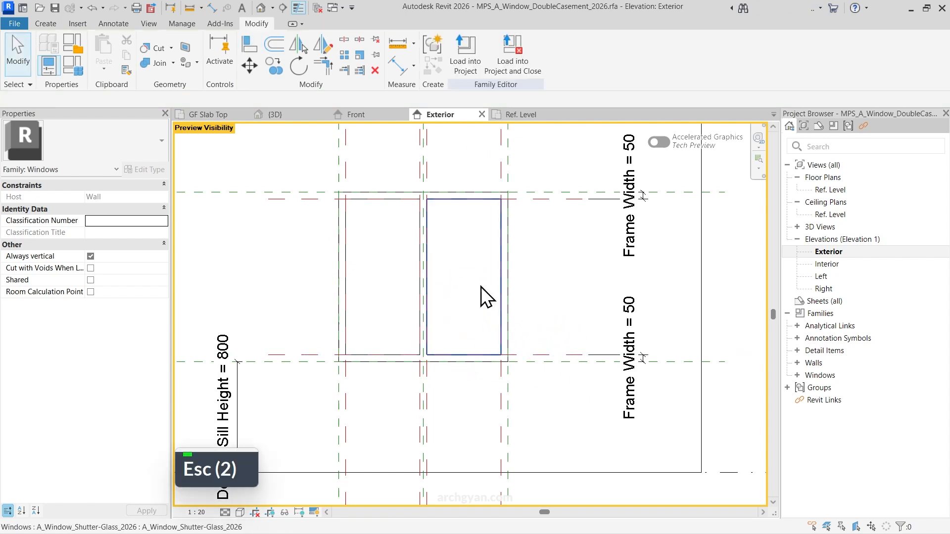
{"action": "left_click", "coordinate": [481, 287]}
{"action": "key", "text": "Escape"}
{"action": "left_click", "coordinate": [481, 286]}
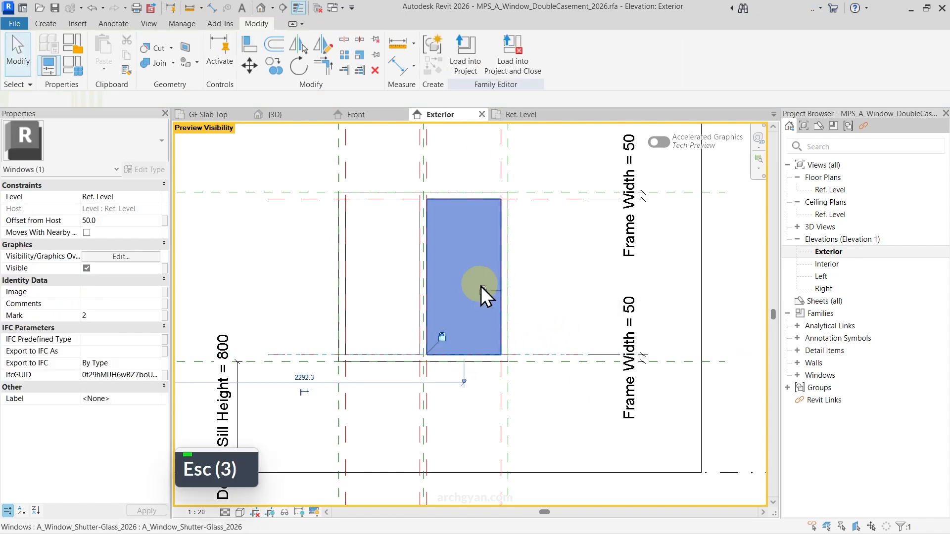
{"action": "key", "text": "Escape"}
{"action": "key", "text": "Escape"}
Step: In the Ref. Level floor plan, mirror a copy of the glass shutter about an axis drawn along the window's vertical centerline
{"action": "double_click", "coordinate": [831, 190]}
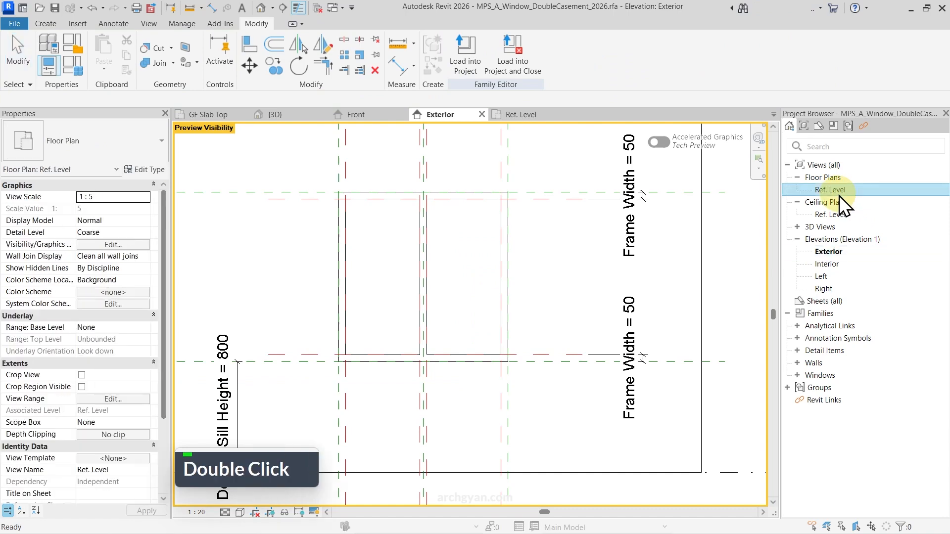
{"action": "left_click", "coordinate": [503, 372]}
{"action": "mouse_move", "coordinate": [594, 378]}
{"action": "middle_mouse_down"}
{"action": "mouse_move", "coordinate": [499, 399]}
{"action": "mouse_move", "coordinate": [375, 386]}
{"action": "middle_mouse_up"}
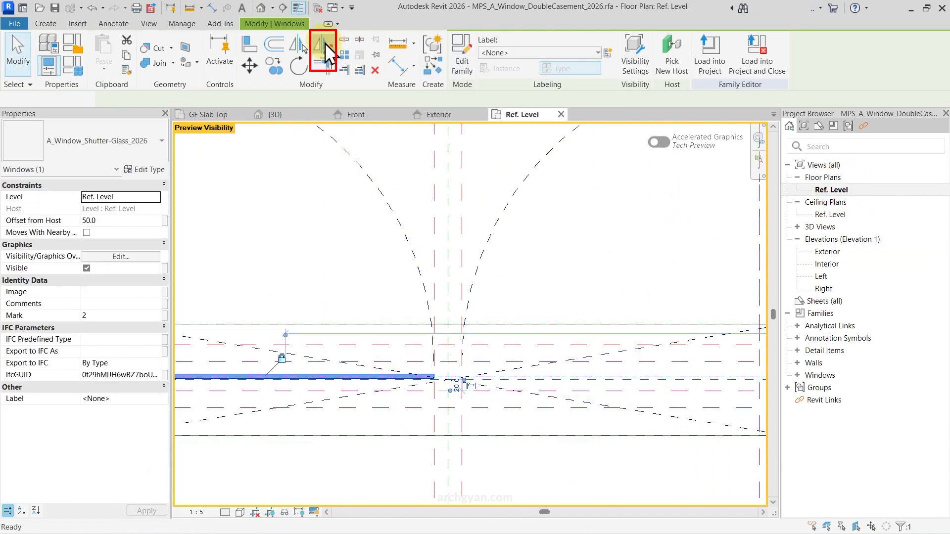
{"action": "left_click", "coordinate": [324, 43]}
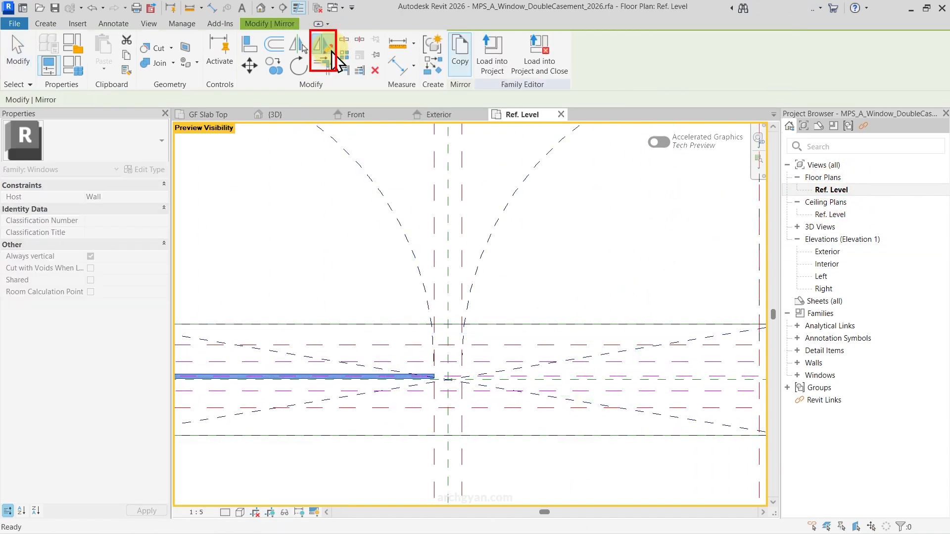
{"action": "left_click", "coordinate": [447, 291]}
{"action": "left_click", "coordinate": [447, 222]}
{"action": "key", "text": "Escape"}
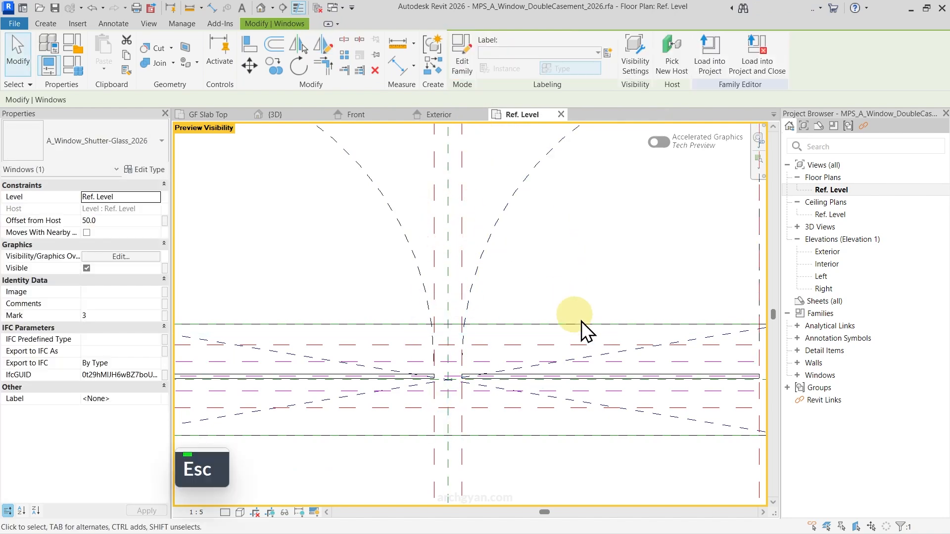
{"action": "key", "text": "Escape"}
Step: Move the mirrored glass shutter out of the wall into the empty area above the window opening
{"action": "left_click", "coordinate": [632, 377]}
{"action": "mouse_move", "coordinate": [632, 378]}
{"action": "middle_mouse_down"}
{"action": "mouse_move", "coordinate": [460, 396]}
{"action": "mouse_move", "coordinate": [472, 374]}
{"action": "middle_mouse_up"}
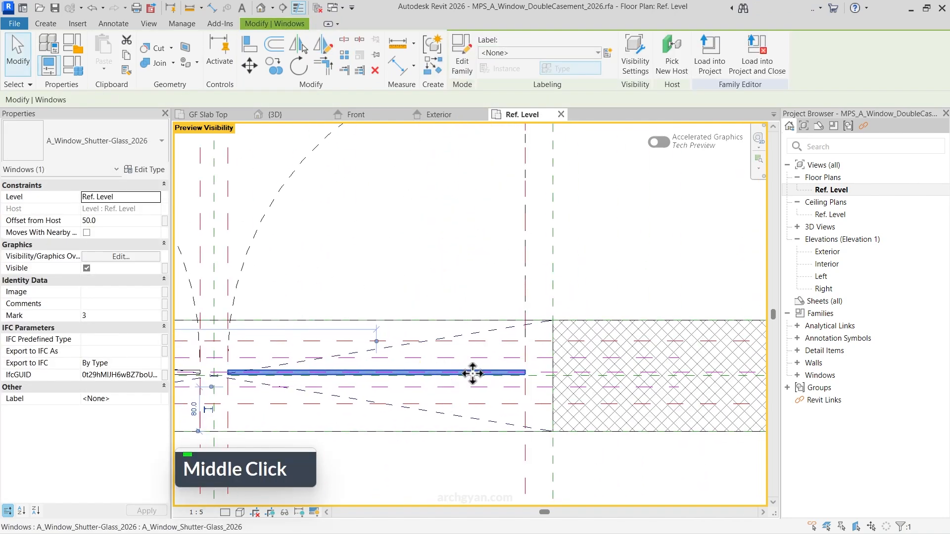
{"action": "middle_click_drag", "start_coordinate": [380, 382], "coordinate": [432, 376]}
{"action": "left_click_drag", "start_coordinate": [435, 367], "coordinate": [435, 272]}
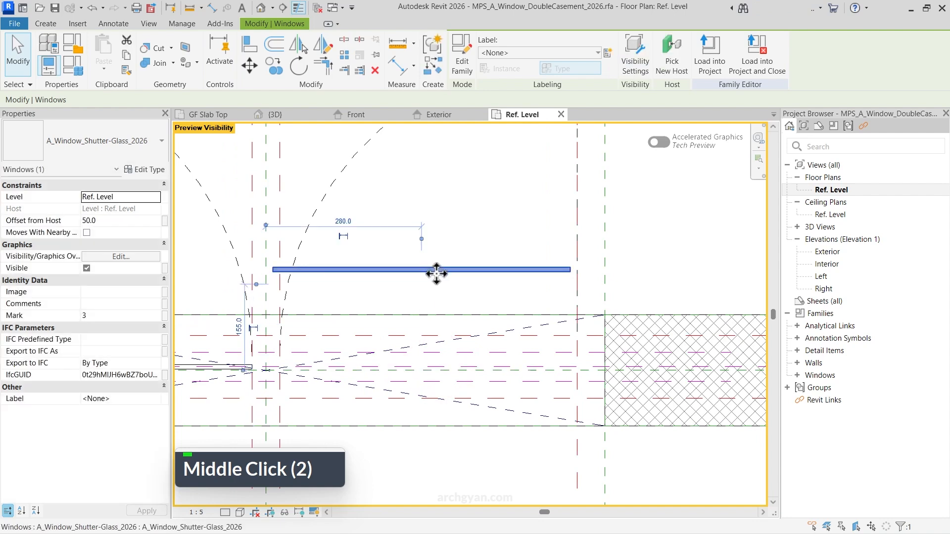
{"action": "key", "text": "Escape"}
{"action": "key", "text": "Escape"}
Step: Align the mirrored glass shutter's centerline with the middle reference plane of the shutter frame thickness and lock the alignment
{"action": "key", "text": "a"}
{"action": "key", "text": "l"}
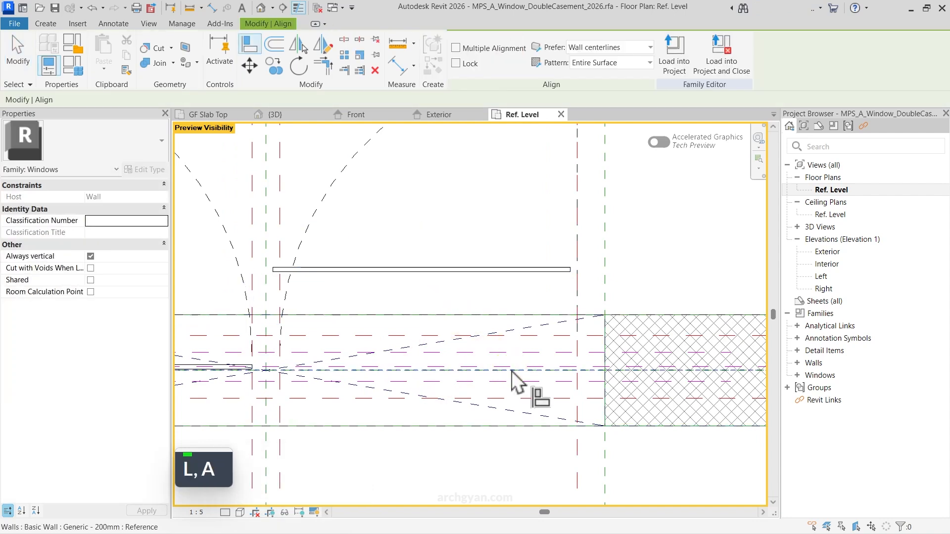
{"action": "scroll", "coordinate": [524, 374], "scroll_direction": "up", "scroll_amount": 4}
{"action": "key", "text": "Tab"}
{"action": "scroll", "coordinate": [573, 362], "scroll_direction": "down", "scroll_amount": 5}
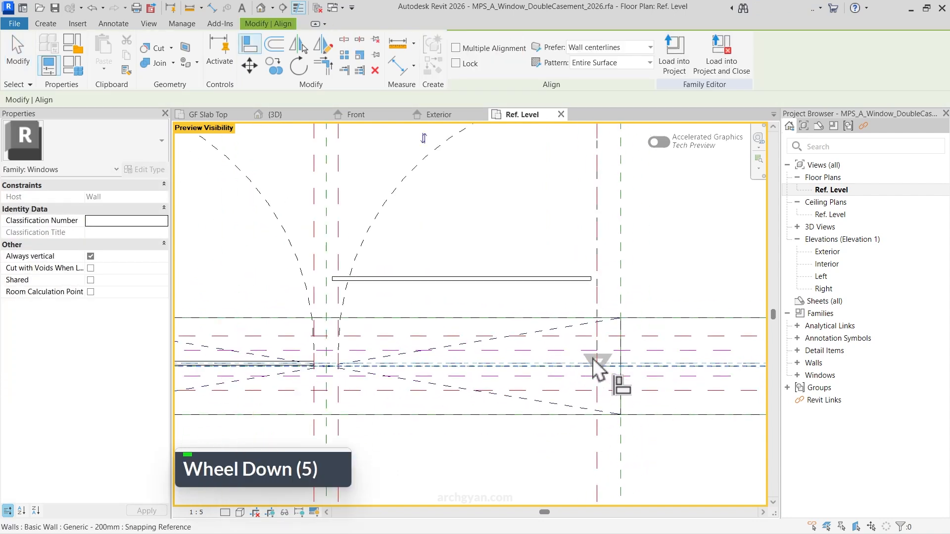
{"action": "left_click", "coordinate": [489, 279]}
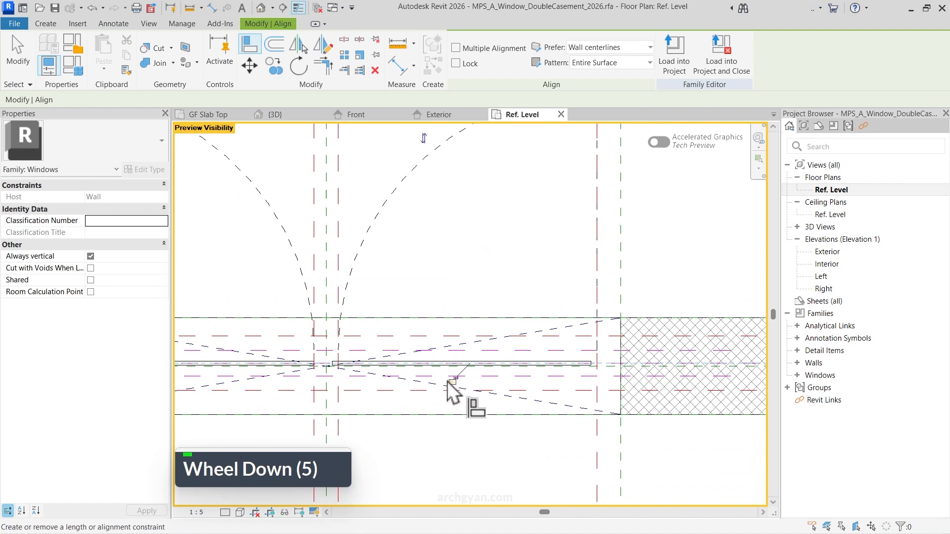
Step: Align the mirrored glass shutter's outer edge with the reference plane at the inner side of the adjacent jamb frame and lock the alignment
{"action": "scroll", "coordinate": [598, 378], "scroll_direction": "up", "scroll_amount": 5}
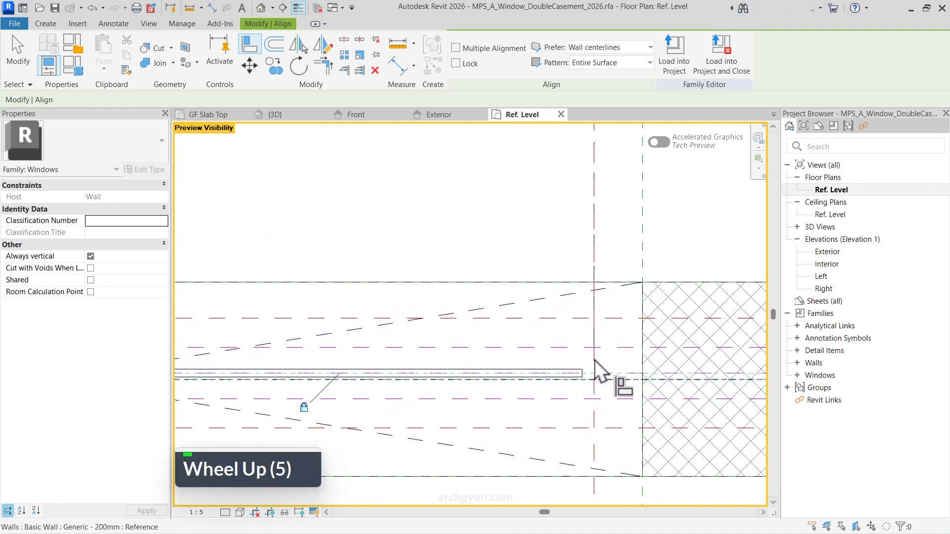
{"action": "key", "text": "Tab"}
{"action": "key", "text": "Tab"}
{"action": "left_click", "coordinate": [588, 374]}
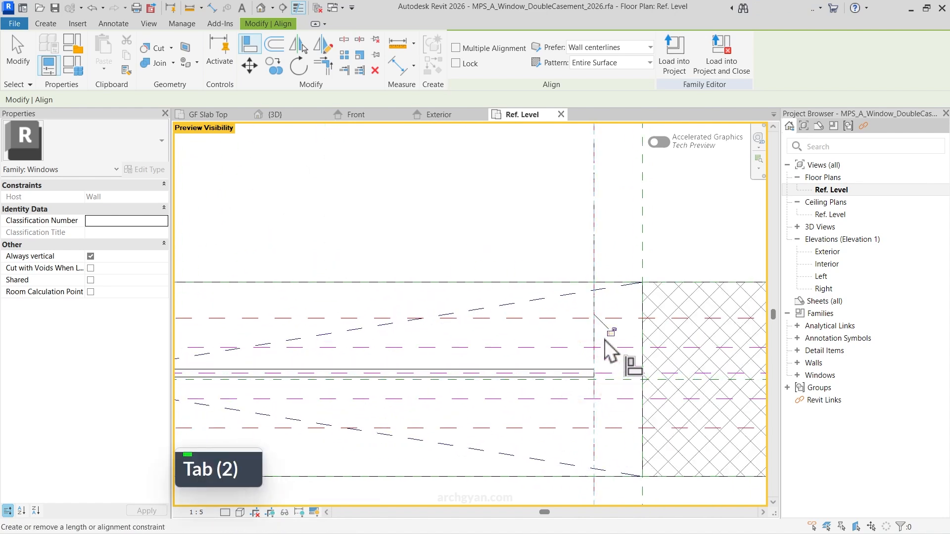
{"action": "scroll", "coordinate": [677, 333], "scroll_direction": "down", "scroll_amount": 6}
{"action": "key", "text": "Escape"}
{"action": "key", "text": "Escape"}
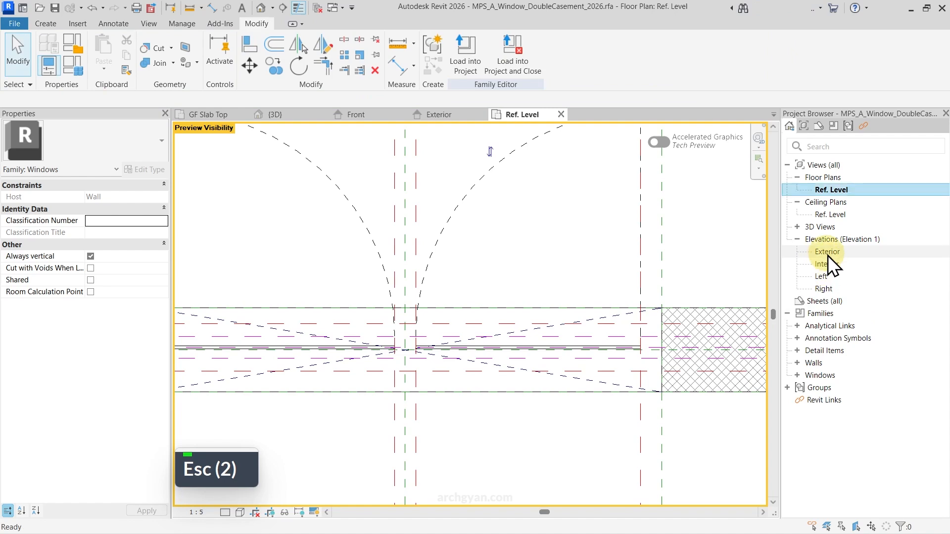
Step: In the Exterior elevation, nudge the mirrored glass shutter upward, clear of the bottom frame
{"action": "double_click", "coordinate": [827, 253]}
{"action": "scroll", "coordinate": [391, 391], "scroll_direction": "down", "scroll_amount": 6}
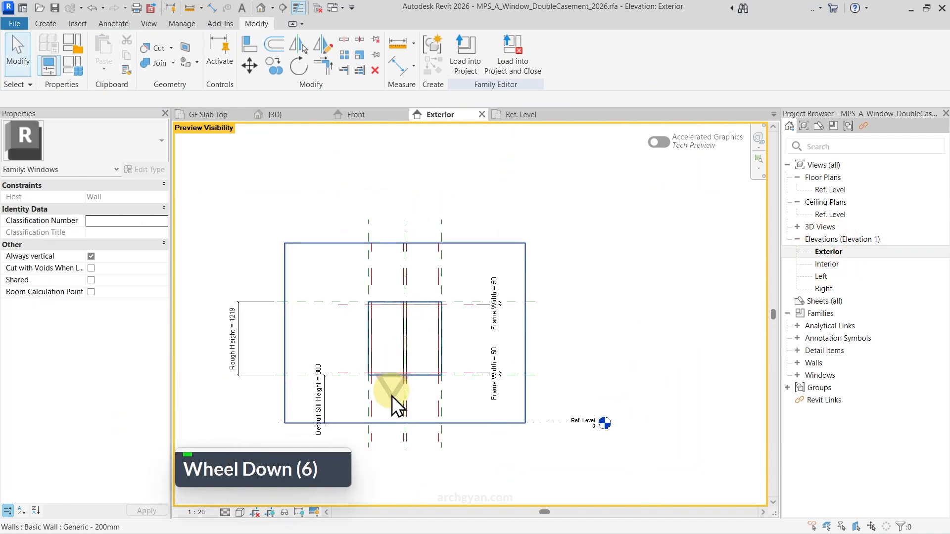
{"action": "left_click", "coordinate": [381, 334]}
{"action": "scroll", "coordinate": [382, 348], "scroll_direction": "up", "scroll_amount": 5}
{"action": "key", "text": "shift+Up"}
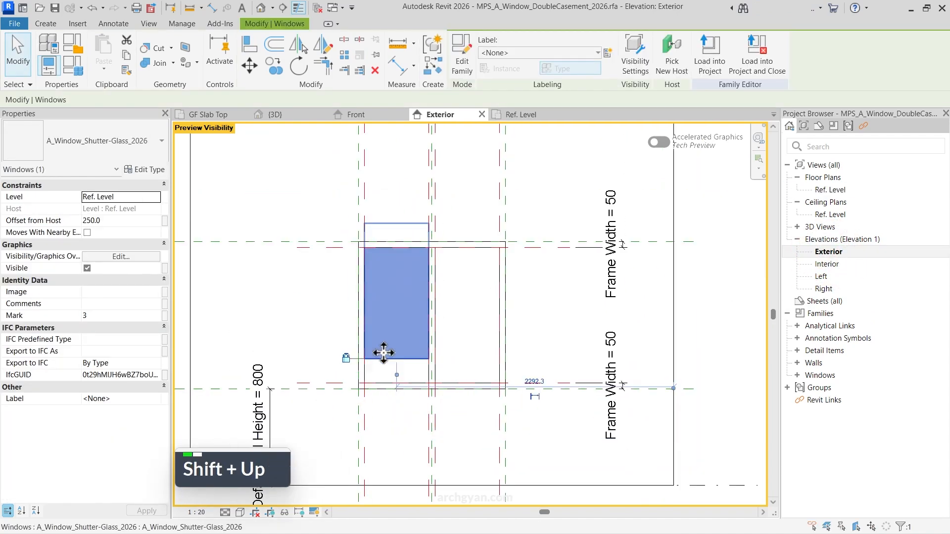
{"action": "key", "text": "shift+Up"}
{"action": "key", "text": "Escape"}
Step: Align the mirrored glass shutter's bottom edge with the reference plane along the top of the bottom frame and lock the alignment
{"action": "key", "text": "a"}
{"action": "key", "text": "l"}
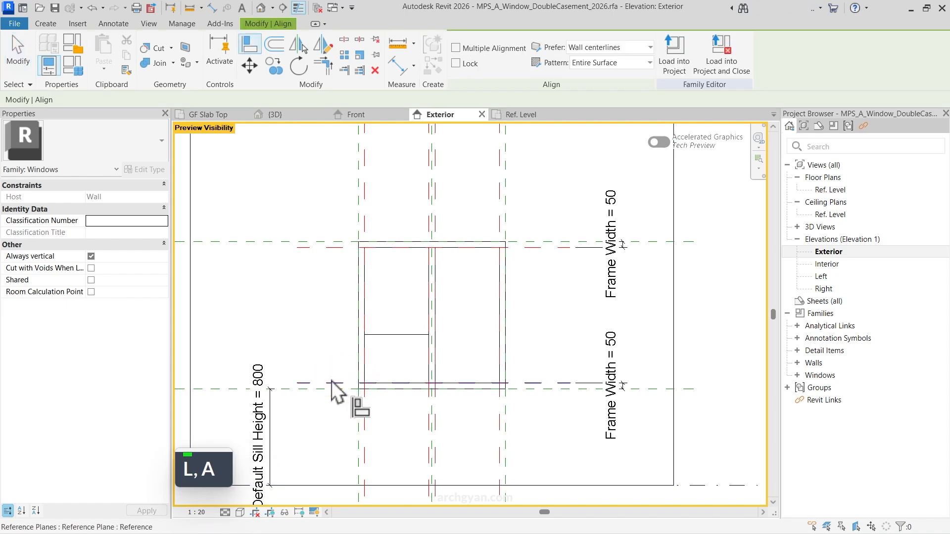
{"action": "left_click", "coordinate": [414, 398]}
{"action": "key", "text": "Escape"}
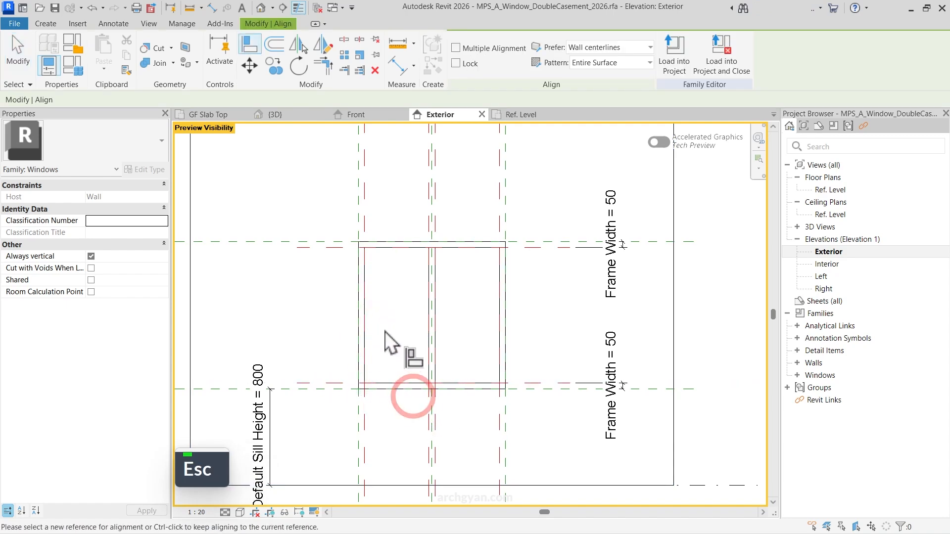
{"action": "key", "text": "Escape"}
{"action": "left_click", "coordinate": [384, 330]}
{"action": "key", "text": "Escape"}
{"action": "key", "text": "Escape"}
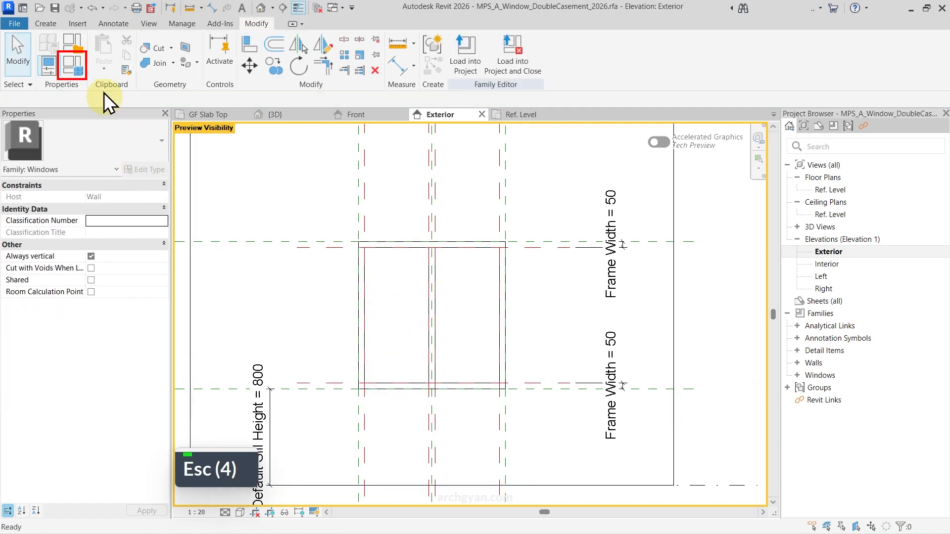
Step: Flex the family by applying Type 1 - 5' x 5' (with Frame), and return it to Type 3 - 4' x 5' (without Frame)
{"action": "left_click", "coordinate": [73, 74]}
{"action": "left_click_drag", "start_coordinate": [548, 118], "coordinate": [664, 123]}
{"action": "left_click", "coordinate": [658, 138]}
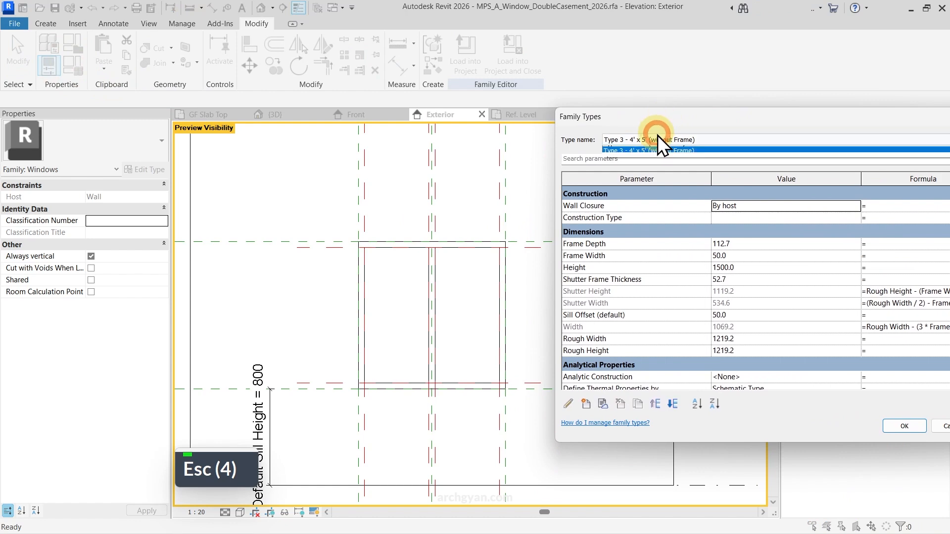
{"action": "left_click", "coordinate": [690, 177]}
{"action": "left_click_drag", "start_coordinate": [739, 117], "coordinate": [697, 109]}
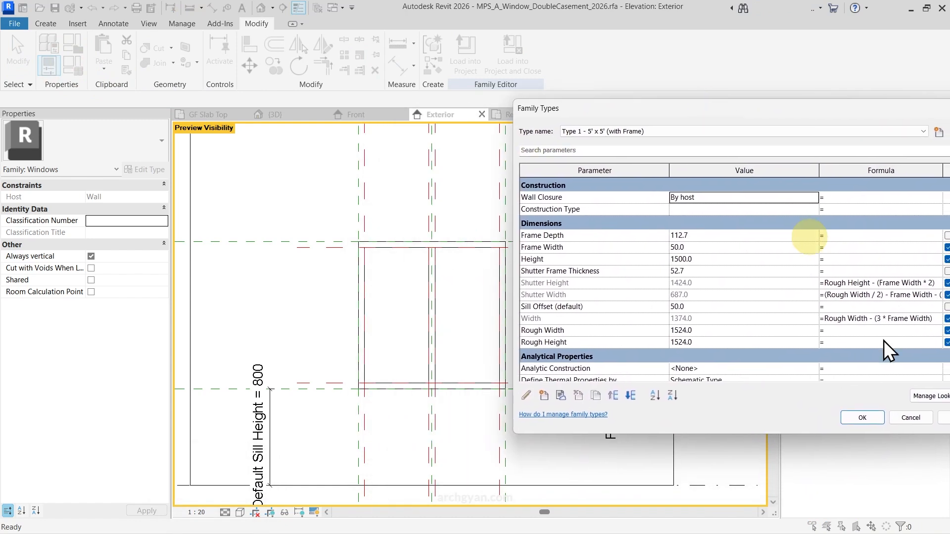
{"action": "left_click", "coordinate": [944, 419]}
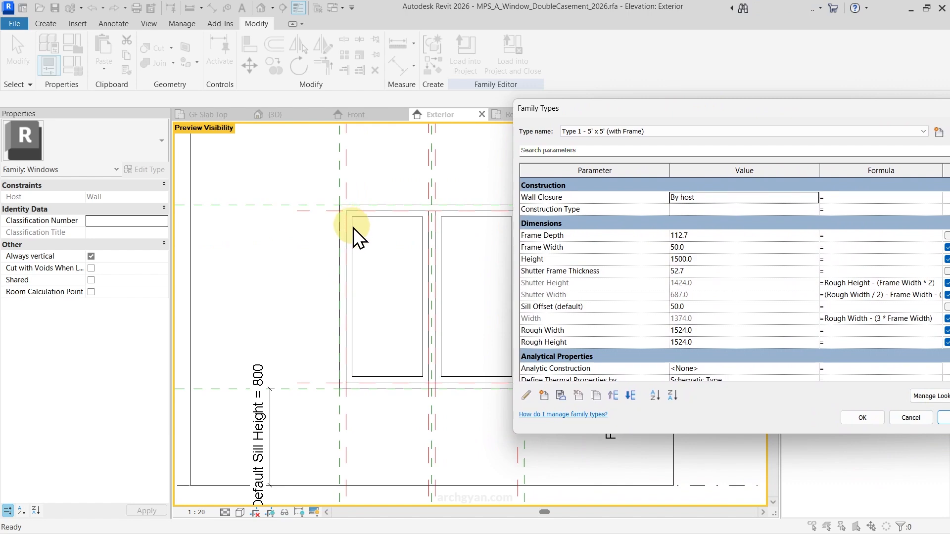
{"action": "left_click", "coordinate": [604, 130]}
{"action": "left_click", "coordinate": [593, 156]}
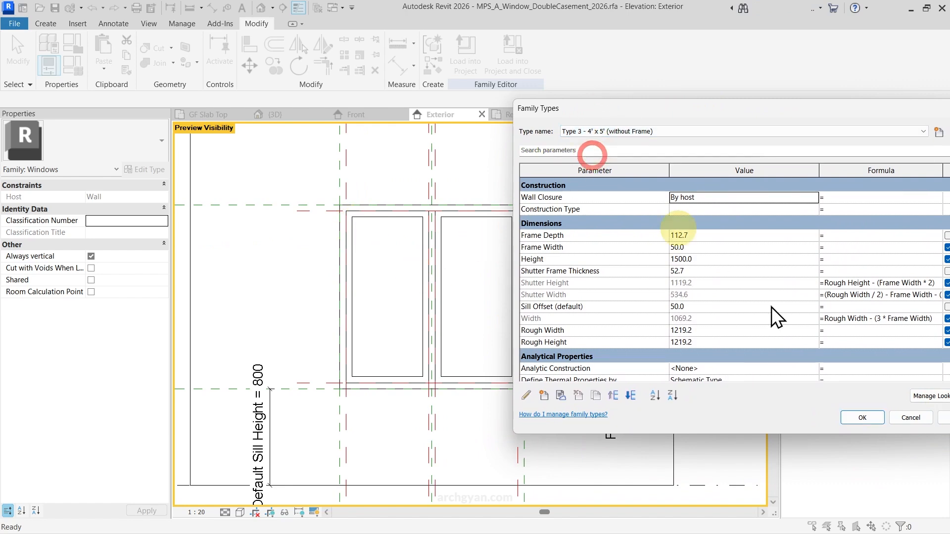
{"action": "left_click", "coordinate": [944, 419]}
{"action": "left_click", "coordinate": [845, 423]}
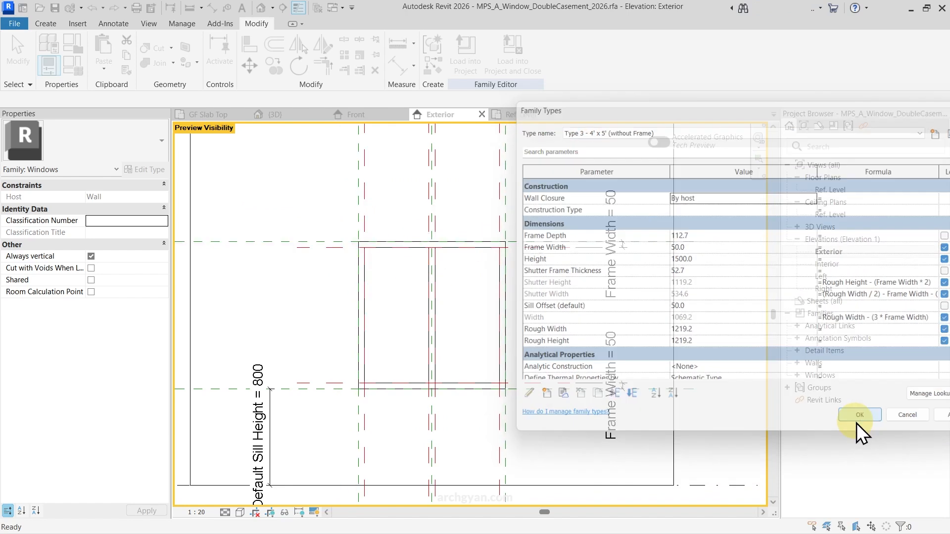
Step: Link the mirrored glass shutter's Visible property to a new type parameter named "#2 - Shutter Window without Frame"
{"action": "left_click", "coordinate": [380, 295]}
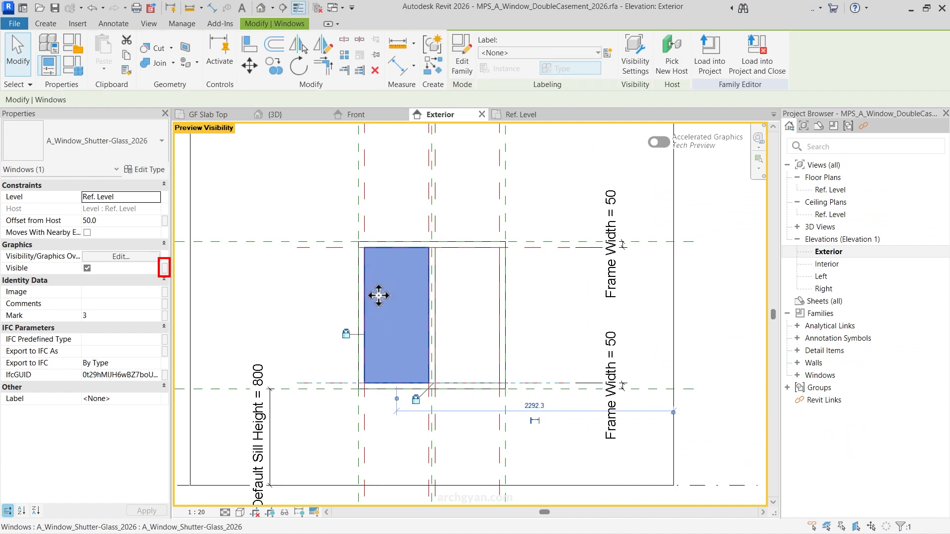
{"action": "left_click", "coordinate": [164, 268]}
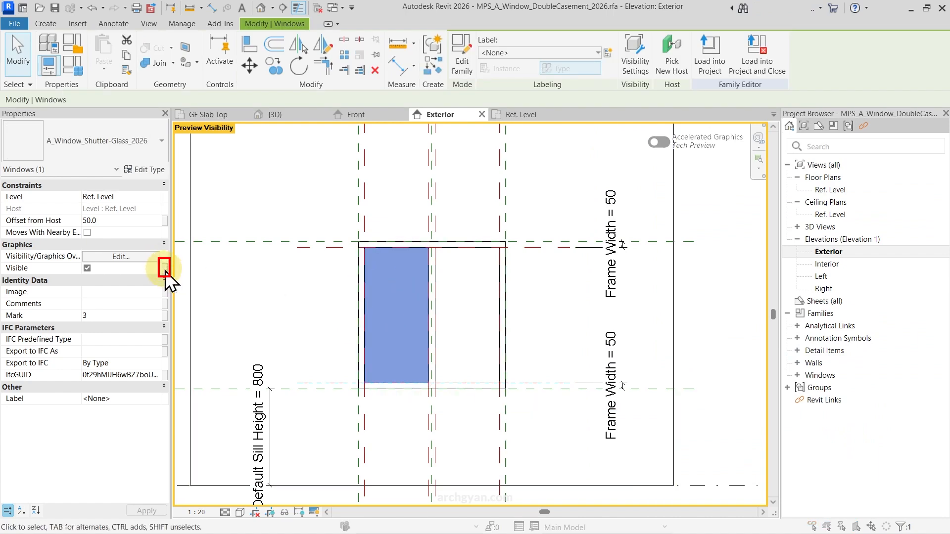
{"action": "left_click", "coordinate": [537, 331]}
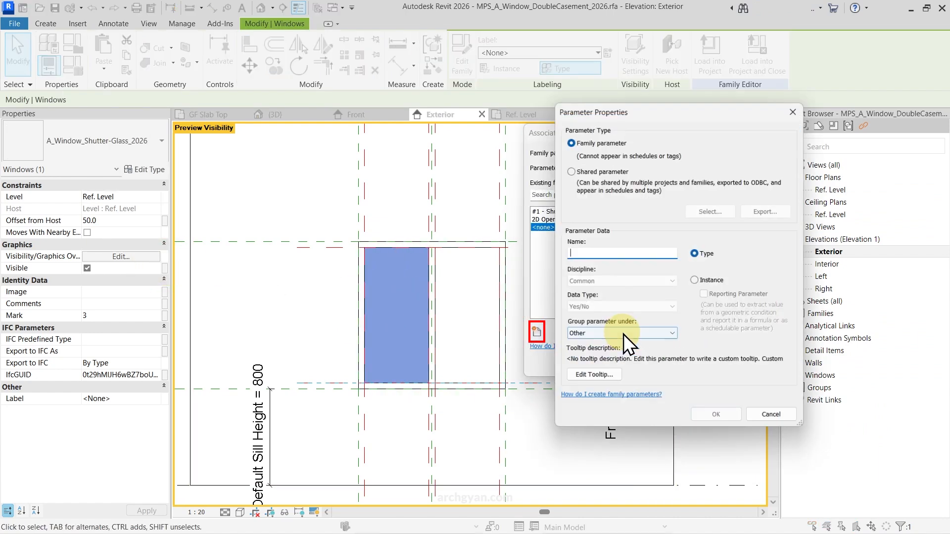
{"action": "type", "text": "#2 - "}
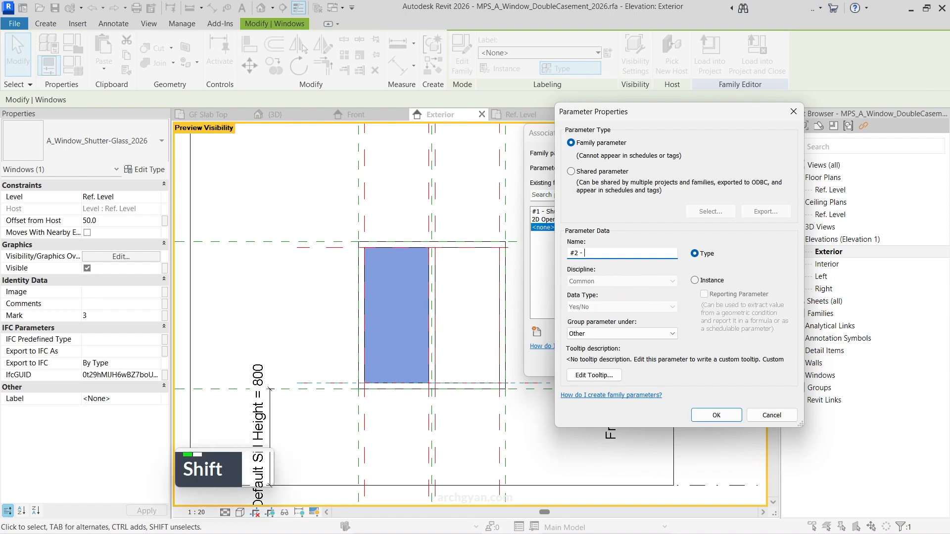
{"action": "type", "text": "Shutter"}
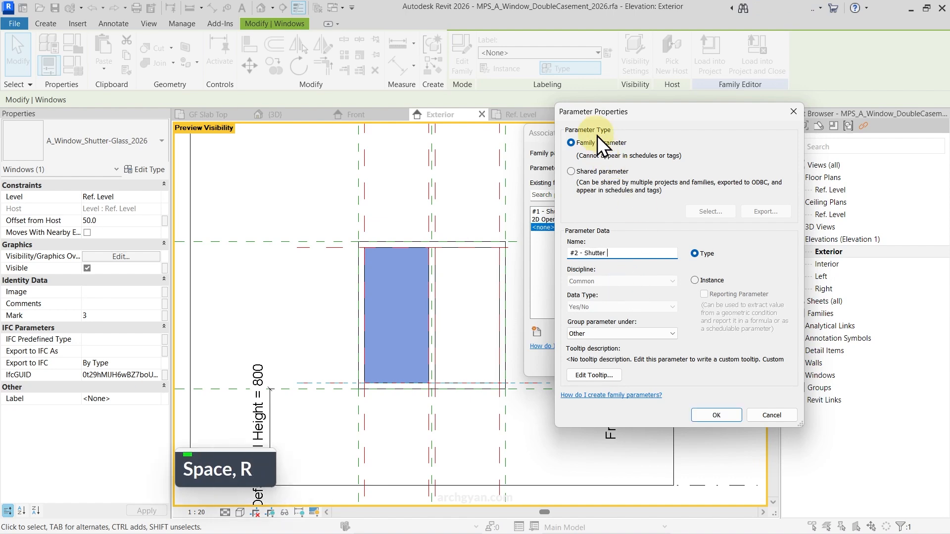
{"action": "left_click_drag", "start_coordinate": [595, 119], "coordinate": [710, 128]}
{"action": "type", "text": "Window without Frame"}
{"action": "key", "text": "ctrl+a"}
{"action": "key", "text": "ctrl+c"}
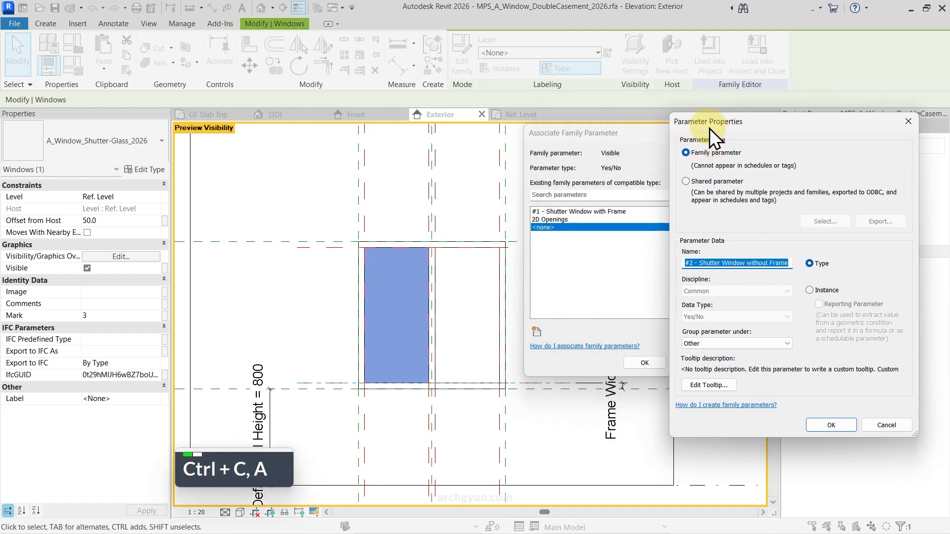
{"action": "key", "text": "Return"}
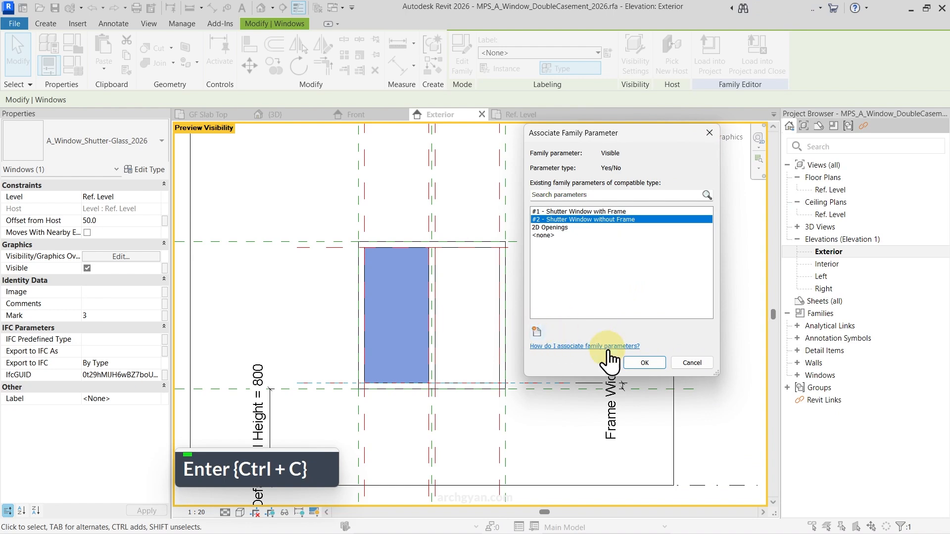
{"action": "left_click", "coordinate": [651, 364]}
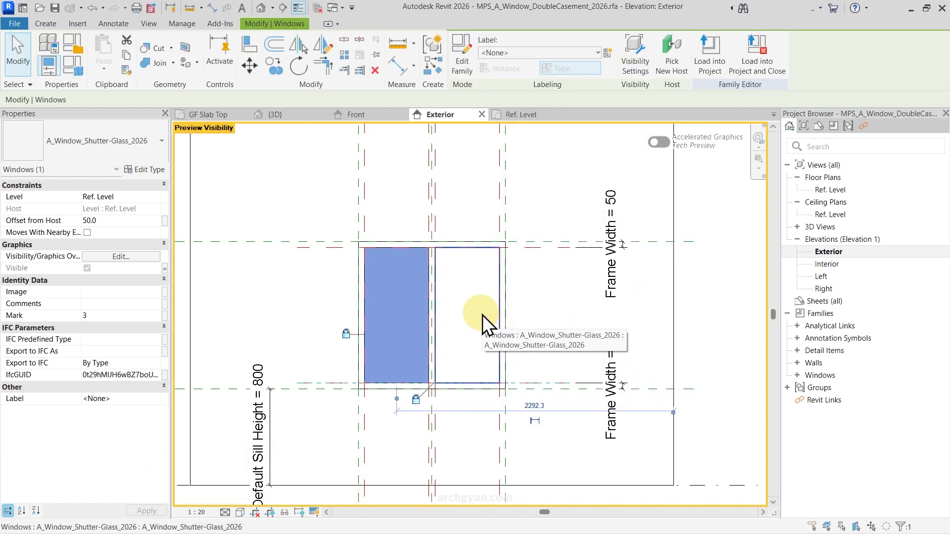
Step: Regroup the "#2 - Shutter Window without Frame" parameter under Visibility in the family types
{"action": "left_click", "coordinate": [73, 65]}
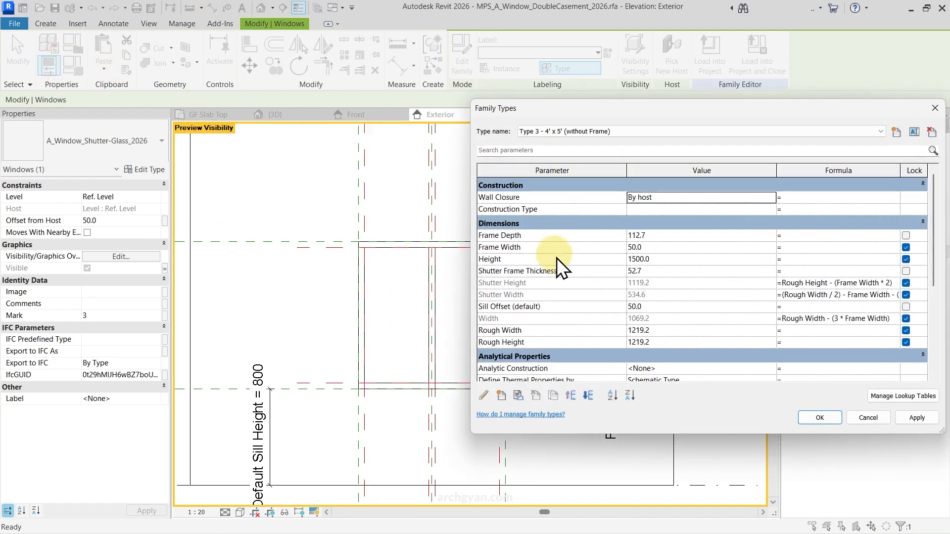
{"action": "scroll", "coordinate": [556, 257], "scroll_direction": "down", "scroll_amount": 6}
{"action": "left_click", "coordinate": [520, 332]}
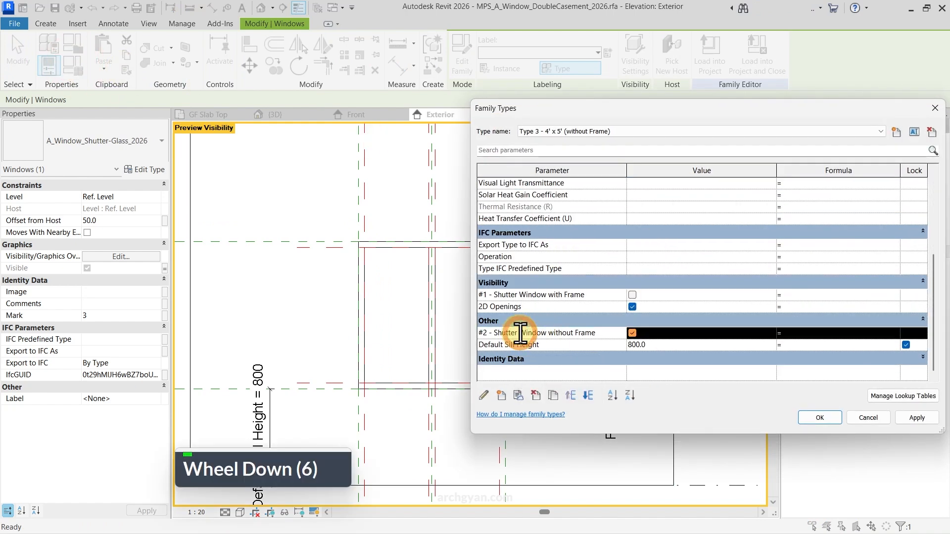
{"action": "left_click", "coordinate": [483, 395]}
{"action": "left_click", "coordinate": [742, 344]}
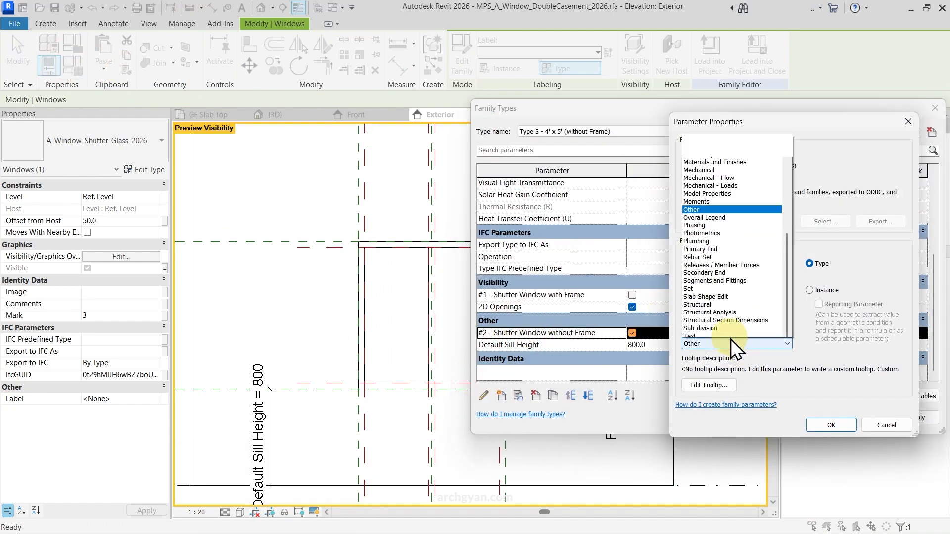
{"action": "scroll", "coordinate": [731, 339], "scroll_direction": "down", "scroll_amount": 1}
{"action": "left_click", "coordinate": [723, 322]}
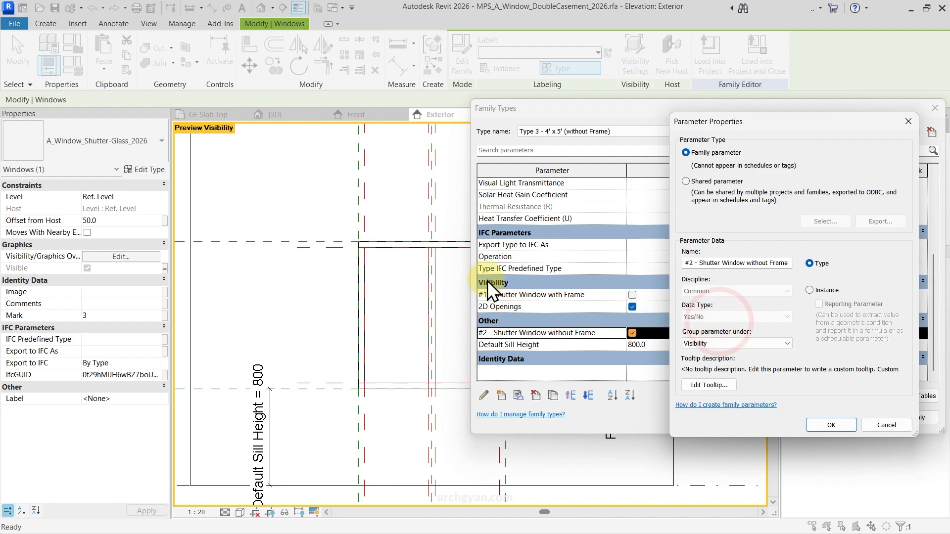
{"action": "left_click", "coordinate": [828, 426]}
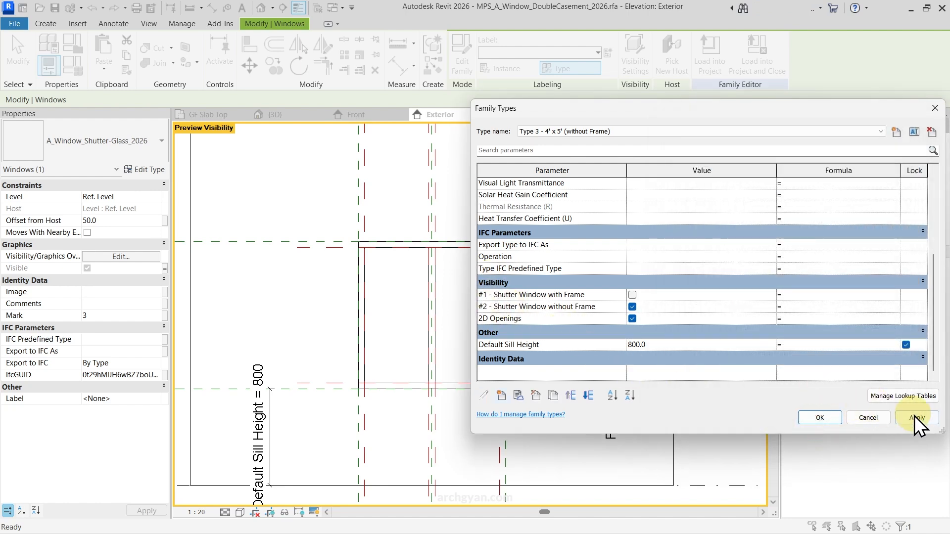
{"action": "double_click", "coordinate": [840, 421]}
Step: Link the original glass shutter's Visible property to the existing "#2 - Shutter Window without Frame" parameter
{"action": "double_click", "coordinate": [467, 307]}
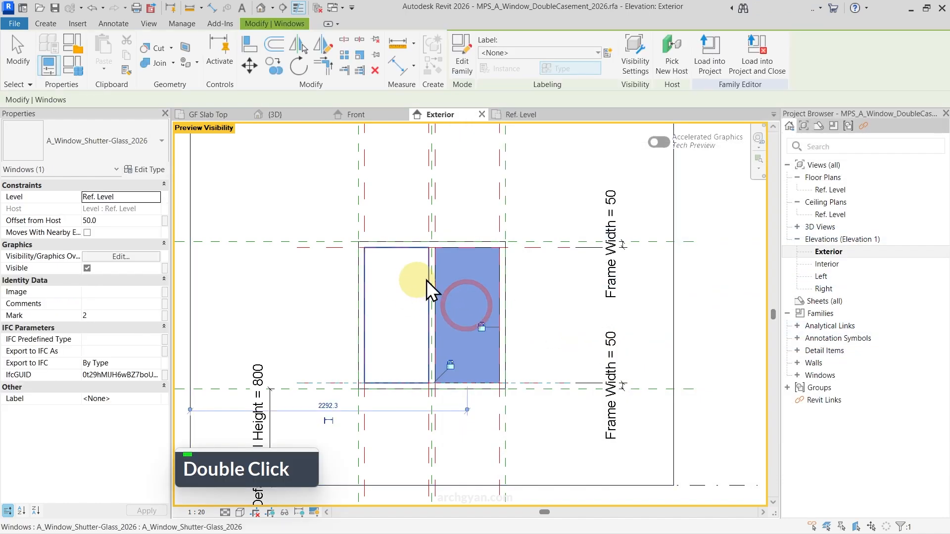
{"action": "left_click", "coordinate": [165, 269]}
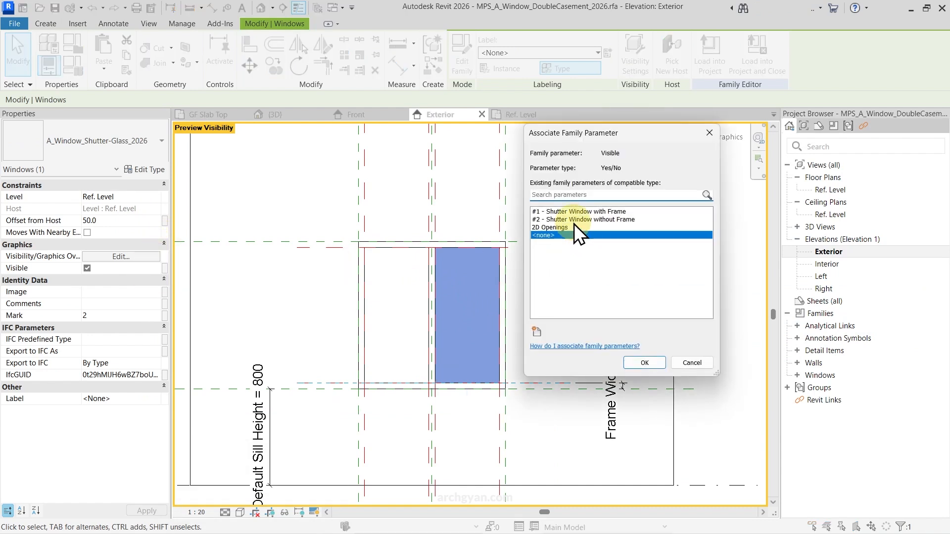
{"action": "left_click", "coordinate": [556, 220]}
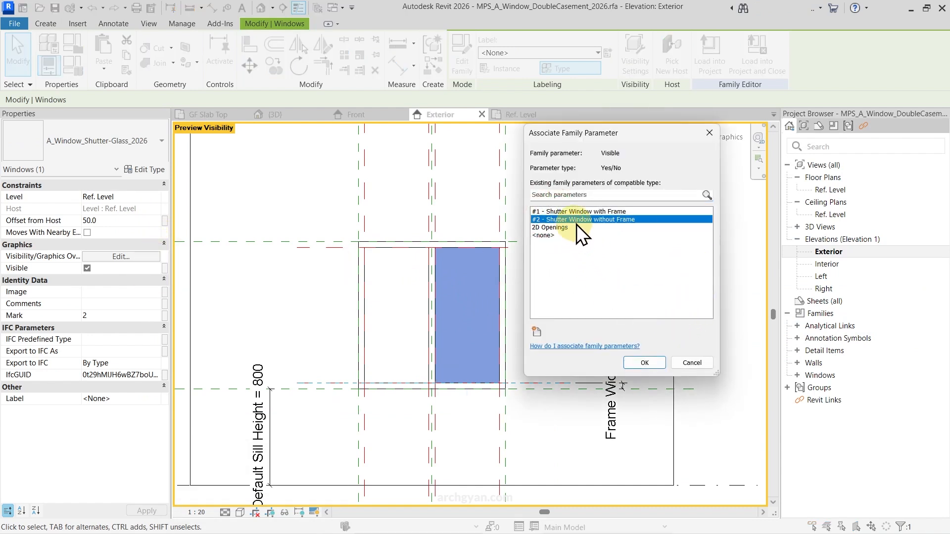
{"action": "left_click", "coordinate": [644, 362]}
{"action": "double_click", "coordinate": [359, 274]}
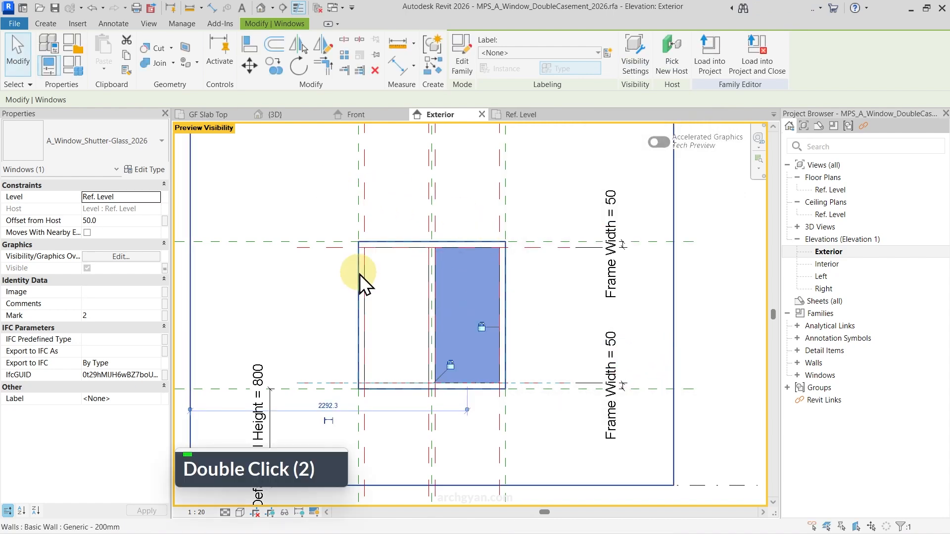
Step: Switch the family to Type 2 - 4' x 4' (with Frame) and inspect the window shutters in the 3D view
{"action": "left_click", "coordinate": [261, 8]}
{"action": "middle_click_drag", "start_coordinate": [414, 335], "coordinate": [339, 316], "text": "shift"}
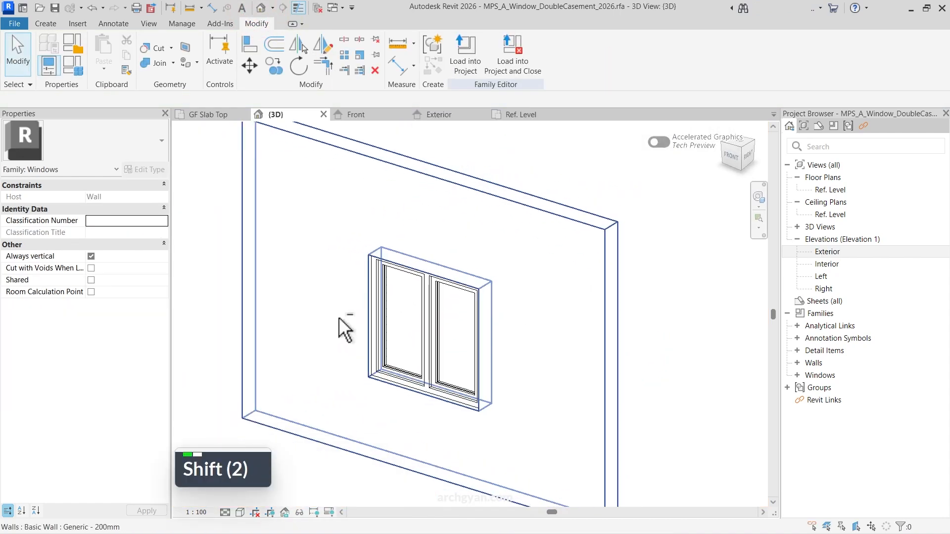
{"action": "left_click", "coordinate": [71, 66]}
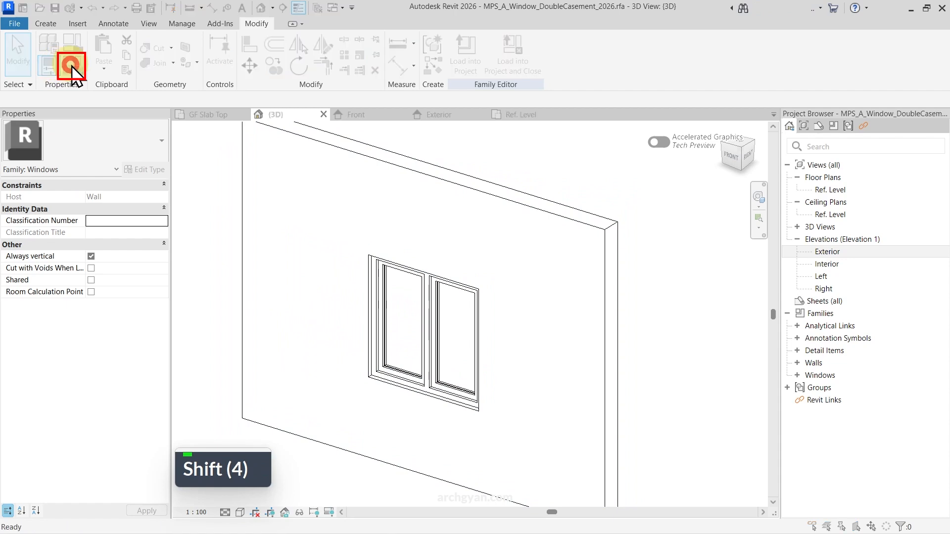
{"action": "left_click", "coordinate": [581, 131]}
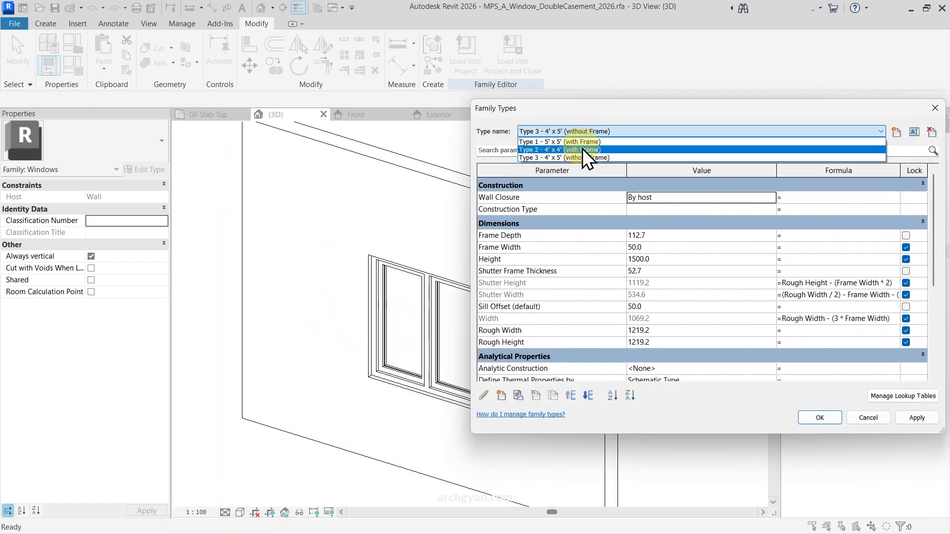
{"action": "left_click", "coordinate": [583, 148]}
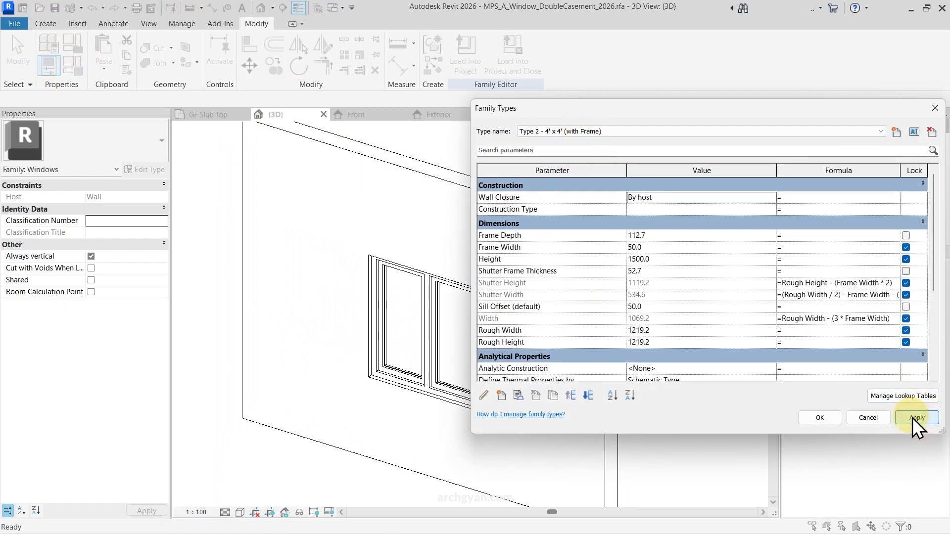
{"action": "left_click", "coordinate": [818, 418]}
{"action": "scroll", "coordinate": [415, 375], "scroll_direction": "up", "scroll_amount": 7}
{"action": "middle_click_drag", "start_coordinate": [415, 375], "coordinate": [426, 398], "text": "shift"}
{"action": "scroll", "coordinate": [426, 399], "scroll_direction": "down", "scroll_amount": 3}
Step: Apply Type 3 - 4' x 5' (without Frame) to the family and turn on Preview Visibility in the 3D view
{"action": "left_click", "coordinate": [72, 66]}
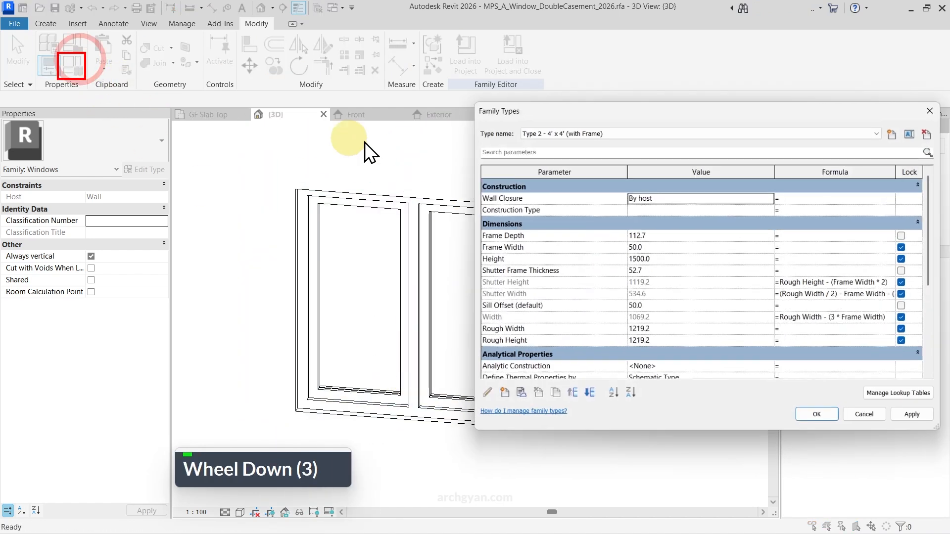
{"action": "left_click", "coordinate": [596, 133]}
{"action": "left_click", "coordinate": [569, 155]}
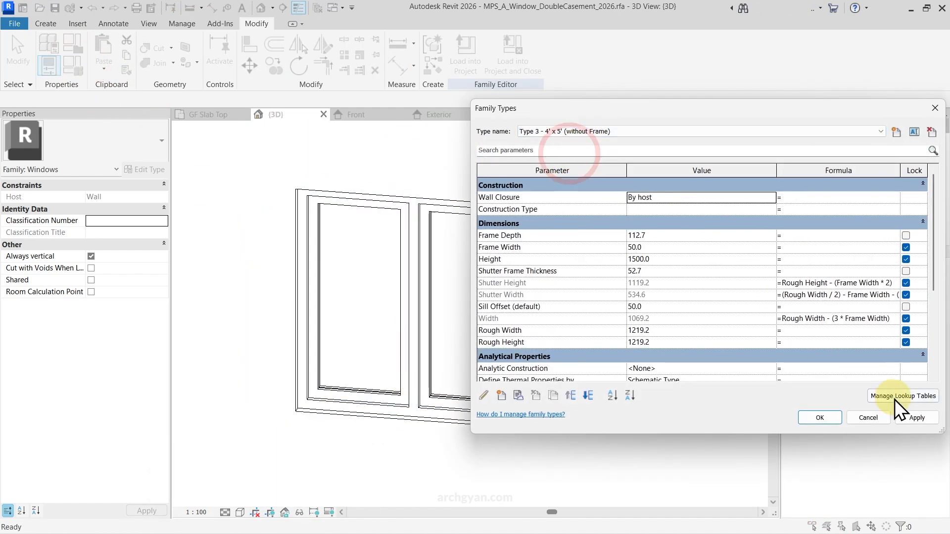
{"action": "left_click", "coordinate": [915, 421]}
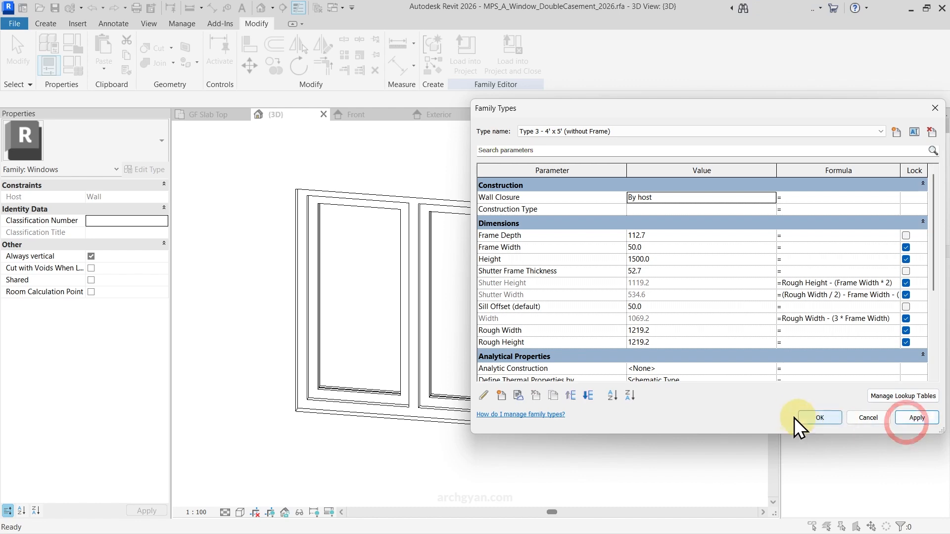
{"action": "left_click", "coordinate": [819, 418]}
{"action": "left_click", "coordinate": [345, 511]}
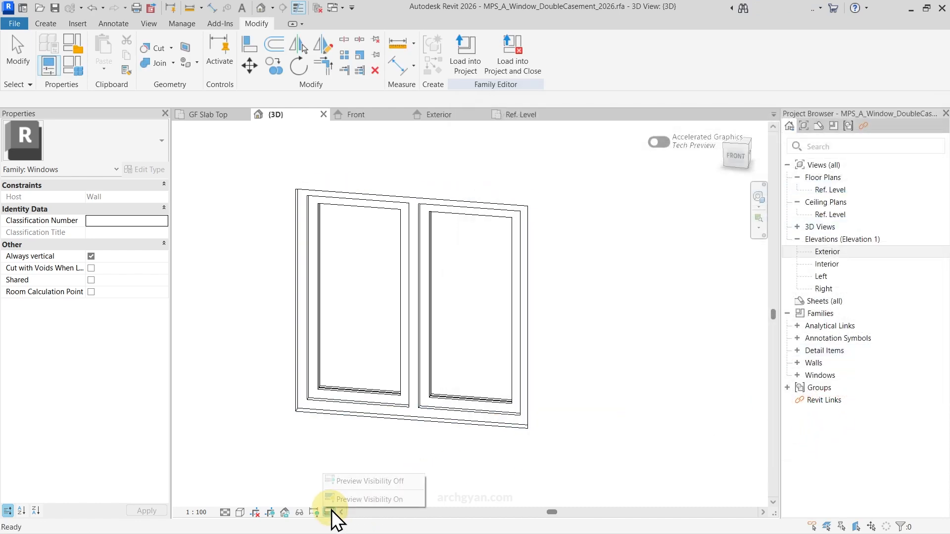
{"action": "left_click", "coordinate": [345, 497]}
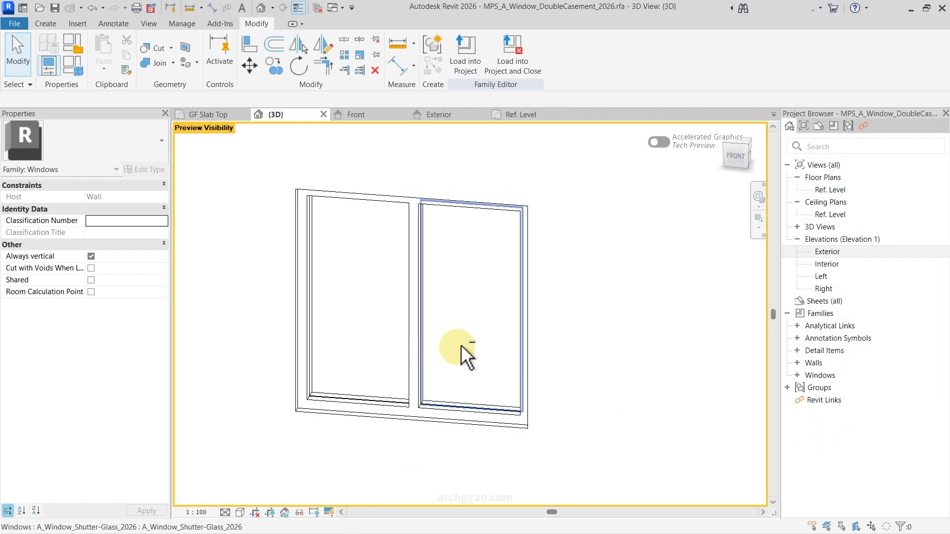
{"action": "middle_click_drag", "start_coordinate": [461, 346], "coordinate": [226, 191], "text": "shift"}
Step: Switch the family to Type 2 - 4' x 4' (with Frame) with Preview Visibility active
{"action": "left_click", "coordinate": [71, 67]}
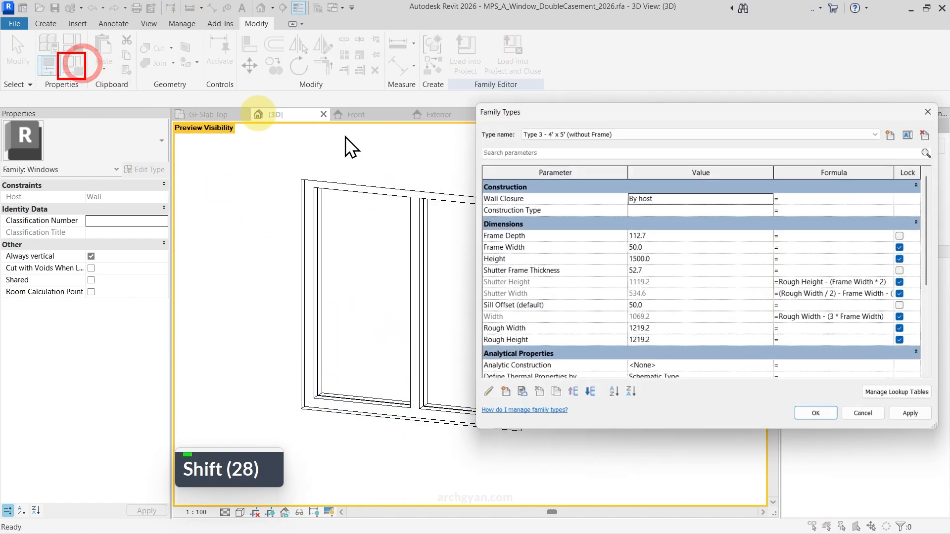
{"action": "left_click", "coordinate": [642, 133]}
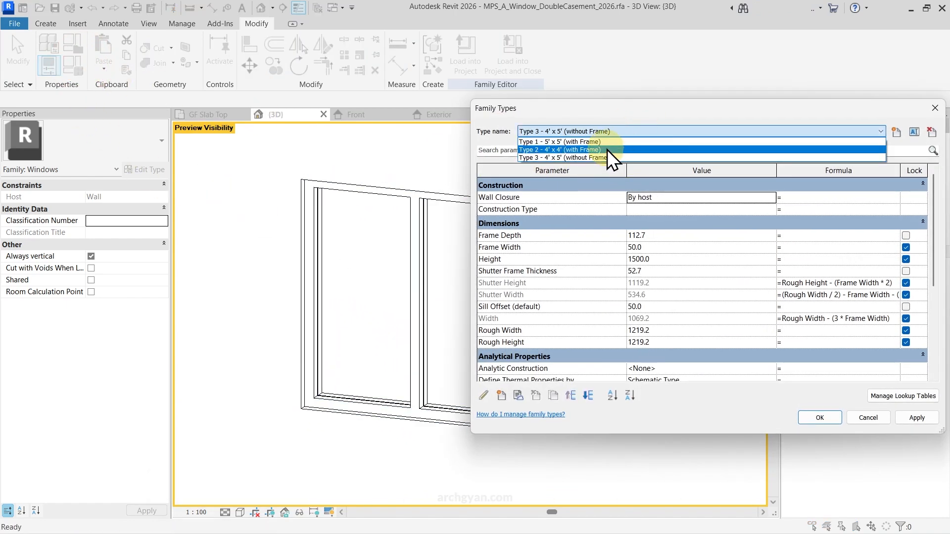
{"action": "left_click", "coordinate": [607, 149]}
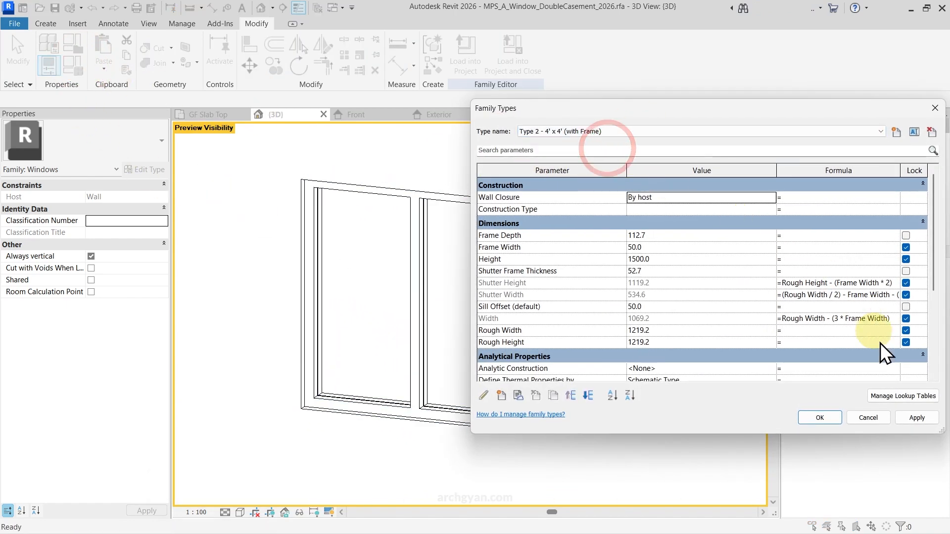
{"action": "left_click", "coordinate": [916, 419]}
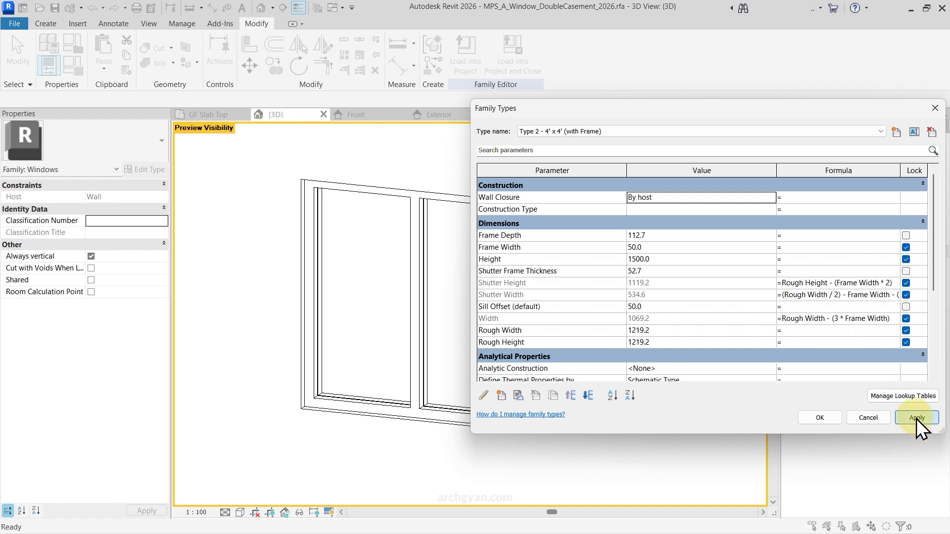
{"action": "left_click", "coordinate": [836, 416]}
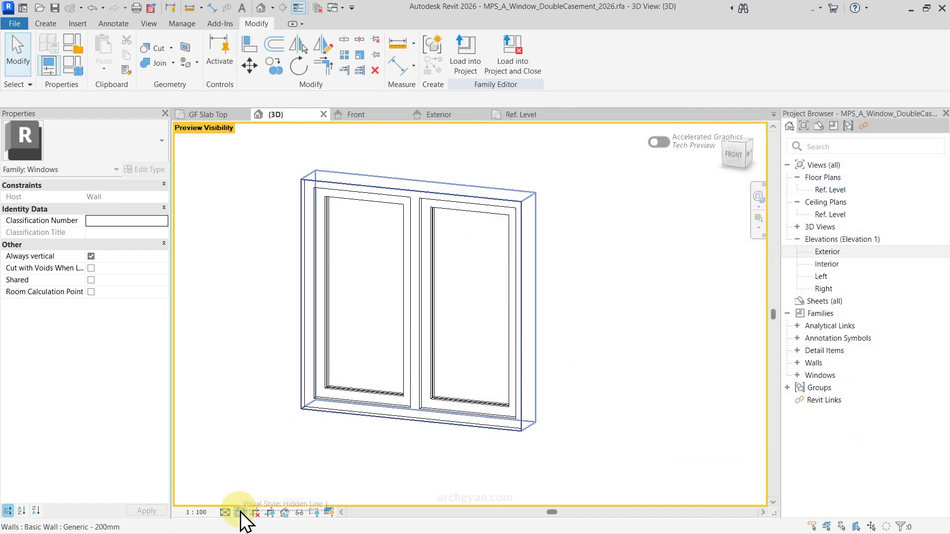
Step: Change the 3D view from hidden lines to a shaded visual style and inspect the framed shutters
{"action": "left_click", "coordinate": [241, 511]}
{"action": "left_click", "coordinate": [251, 460]}
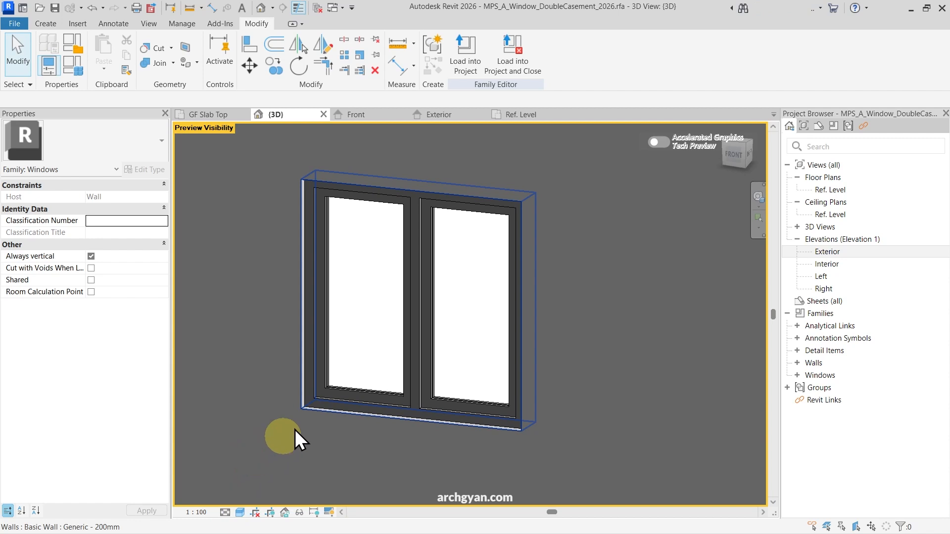
{"action": "key", "text": "Escape"}
{"action": "key", "text": "Escape"}
{"action": "scroll", "coordinate": [430, 327], "scroll_direction": "up", "scroll_amount": 5}
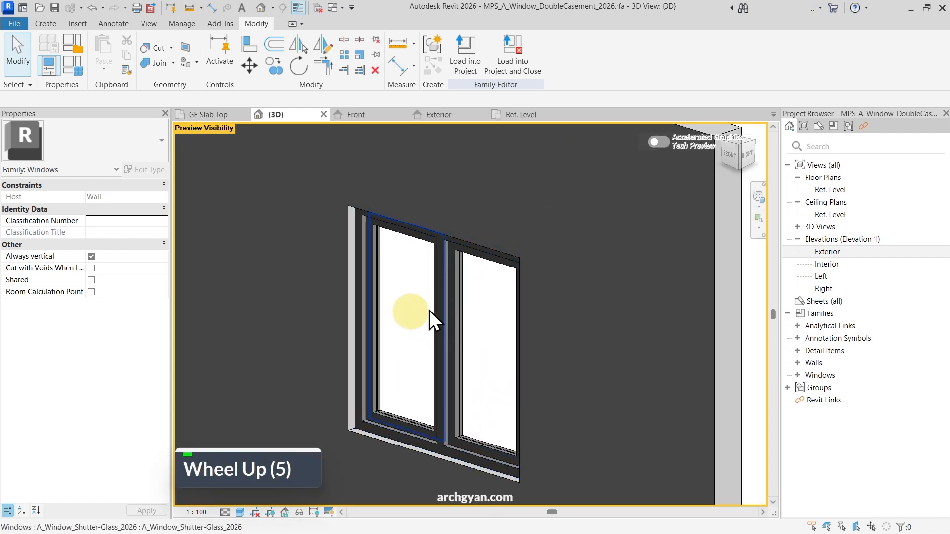
{"action": "scroll", "coordinate": [429, 310], "scroll_direction": "down", "scroll_amount": 5}
{"action": "scroll", "coordinate": [422, 309], "scroll_direction": "up", "scroll_amount": 4}
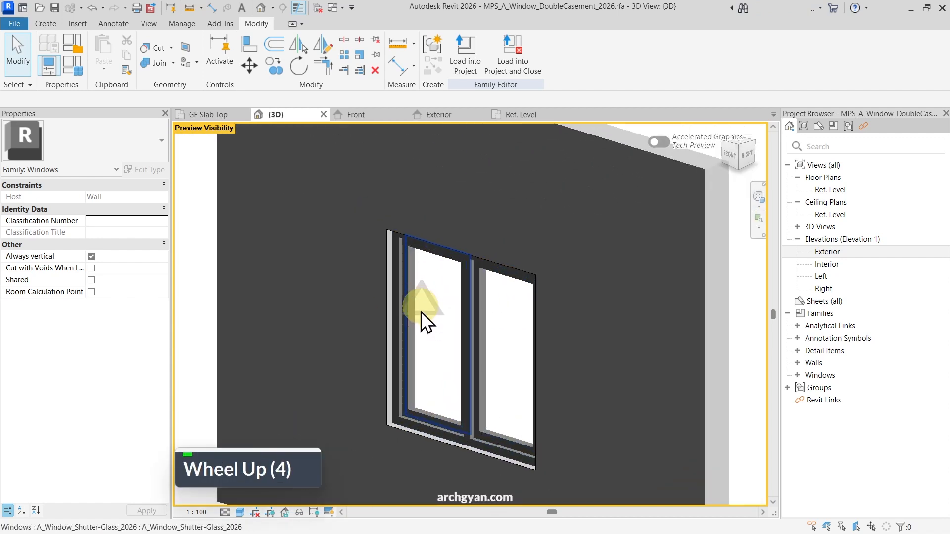
{"action": "middle_click_drag", "start_coordinate": [421, 311], "coordinate": [366, 367]}
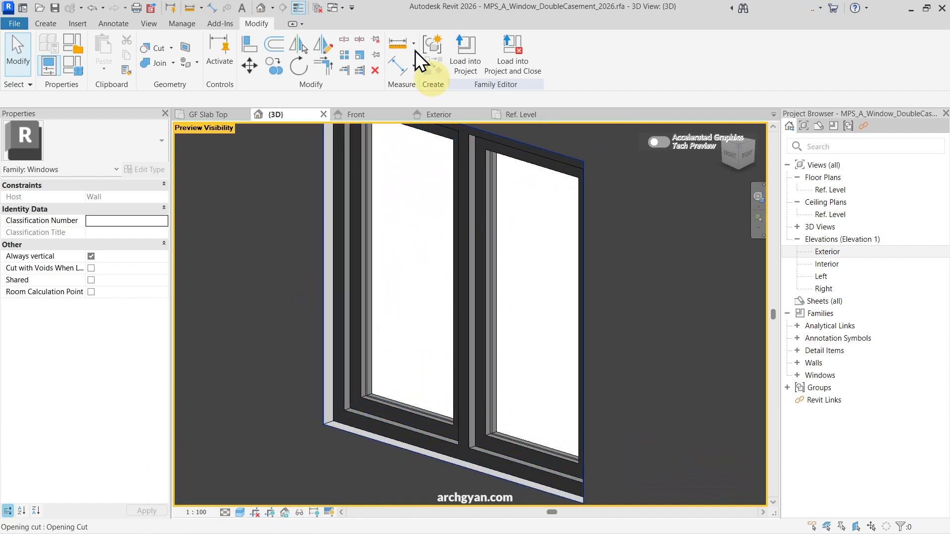
Step: Close the inactive views and load the window family into the project 11_Create Windows in Revit_Finish.rvt, replacing the existing version
{"action": "left_click", "coordinate": [316, 8]}
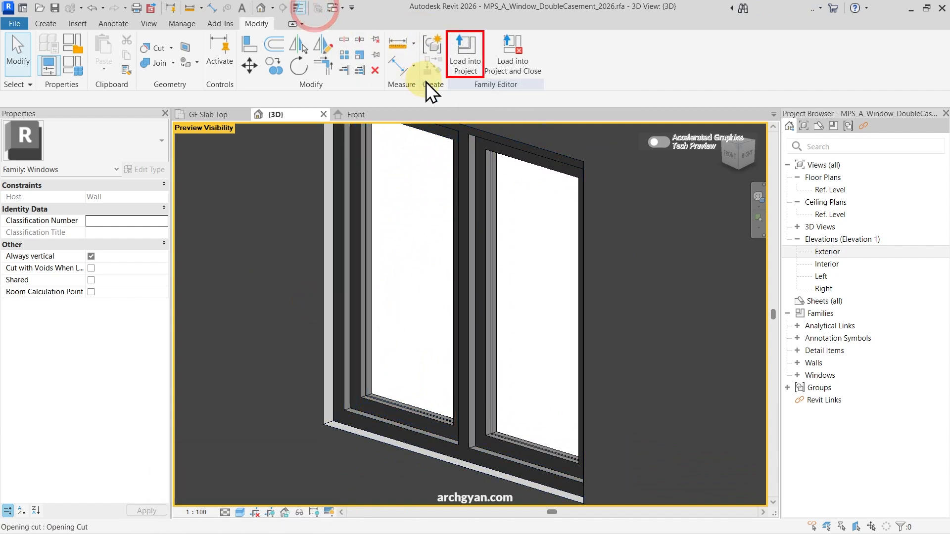
{"action": "left_click", "coordinate": [474, 55]}
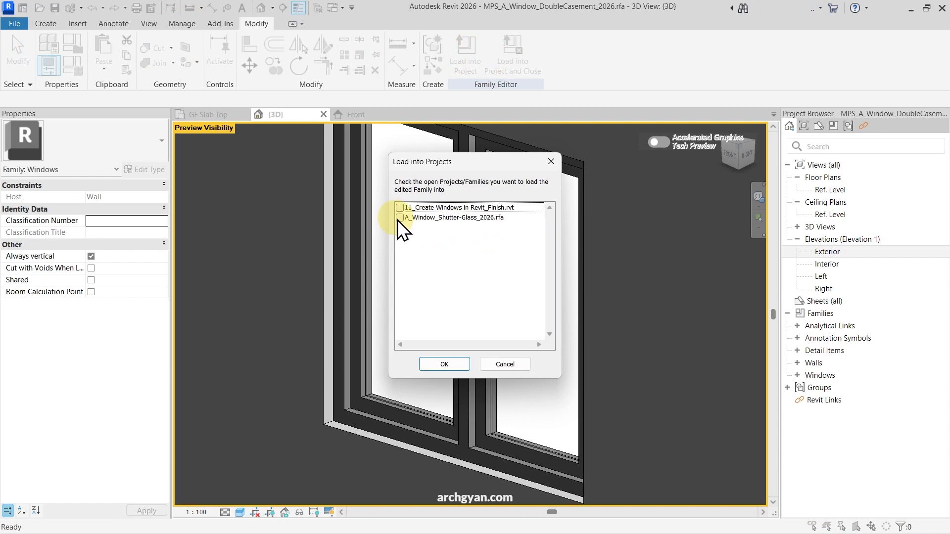
{"action": "left_click", "coordinate": [399, 207]}
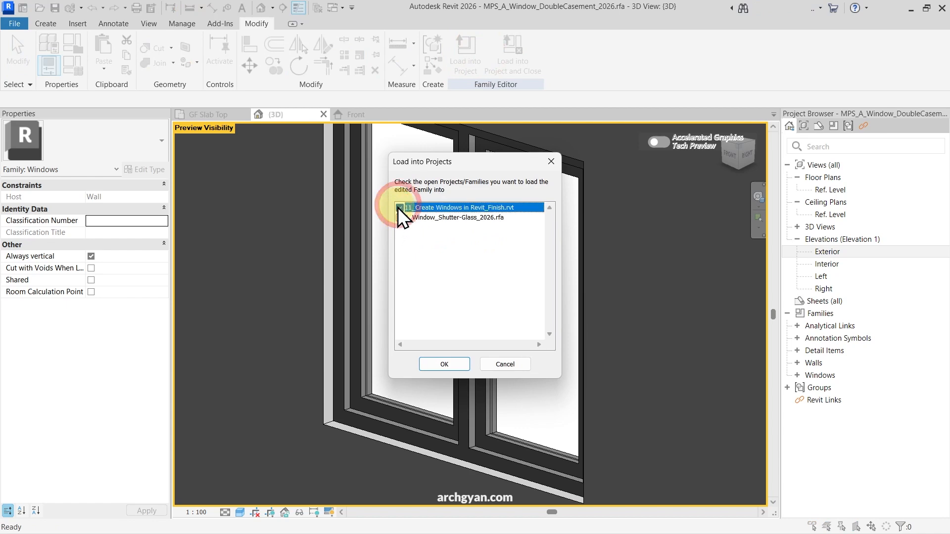
{"action": "left_click", "coordinate": [444, 364]}
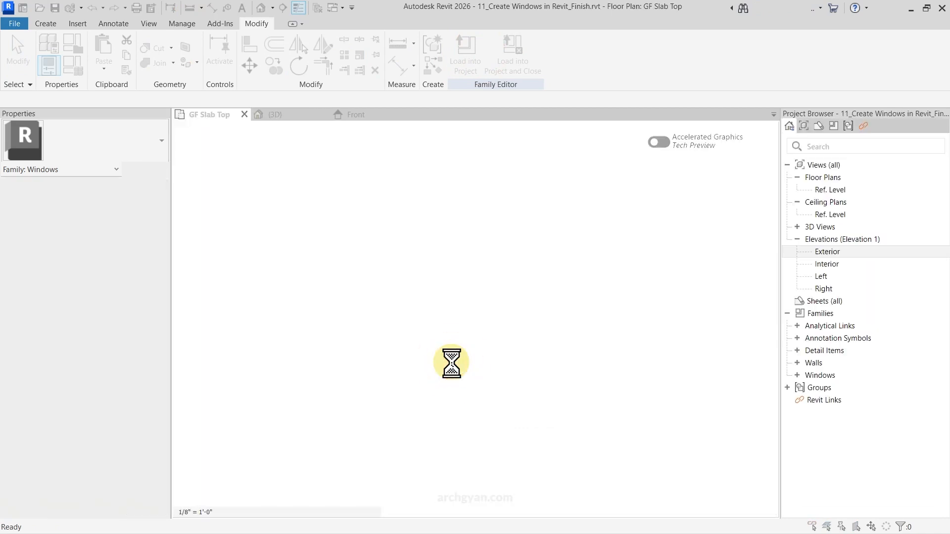
{"action": "left_click", "coordinate": [429, 244]}
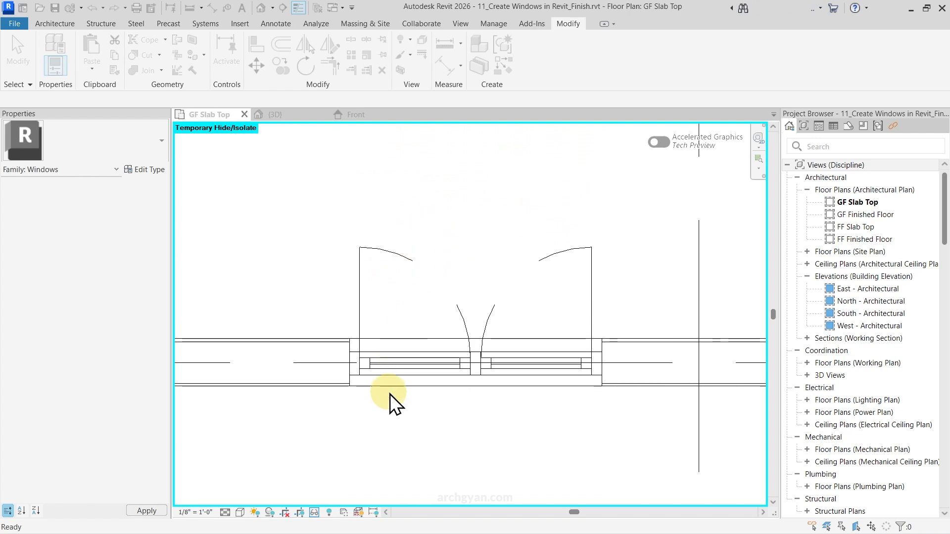
Step: Reset the temporary hide/isolate in the GF Slab Top floor plan around the double casement window
{"action": "scroll", "coordinate": [401, 378], "scroll_direction": "up", "scroll_amount": 6}
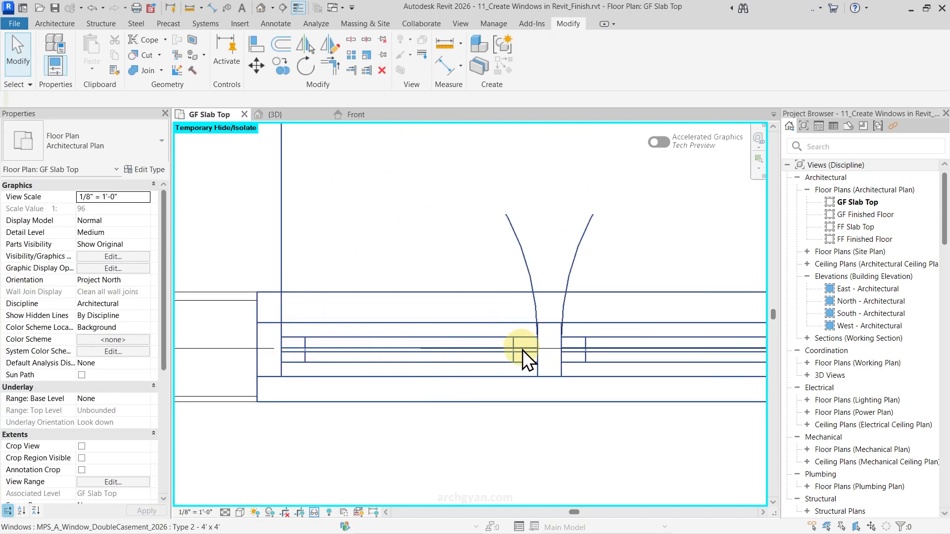
{"action": "left_click", "coordinate": [318, 505]}
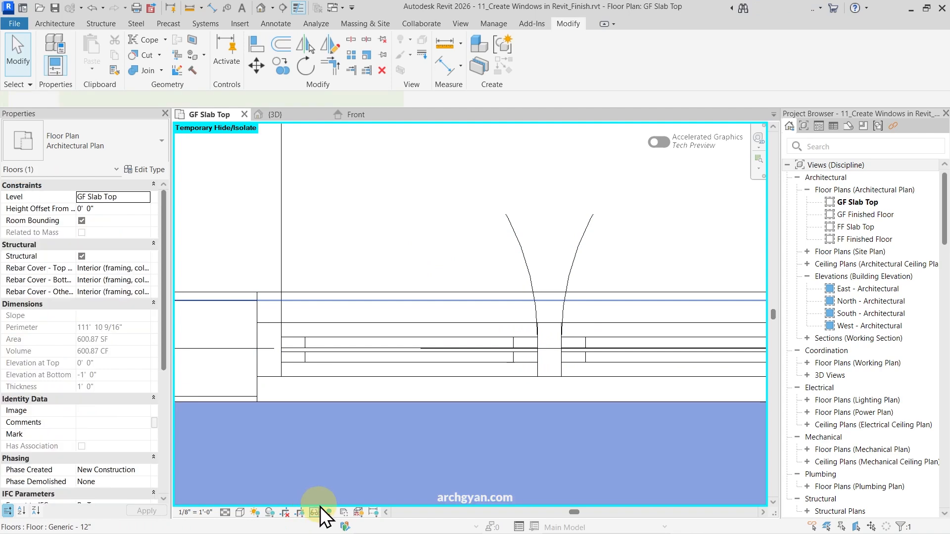
{"action": "left_click", "coordinate": [317, 511]}
{"action": "left_click", "coordinate": [323, 499]}
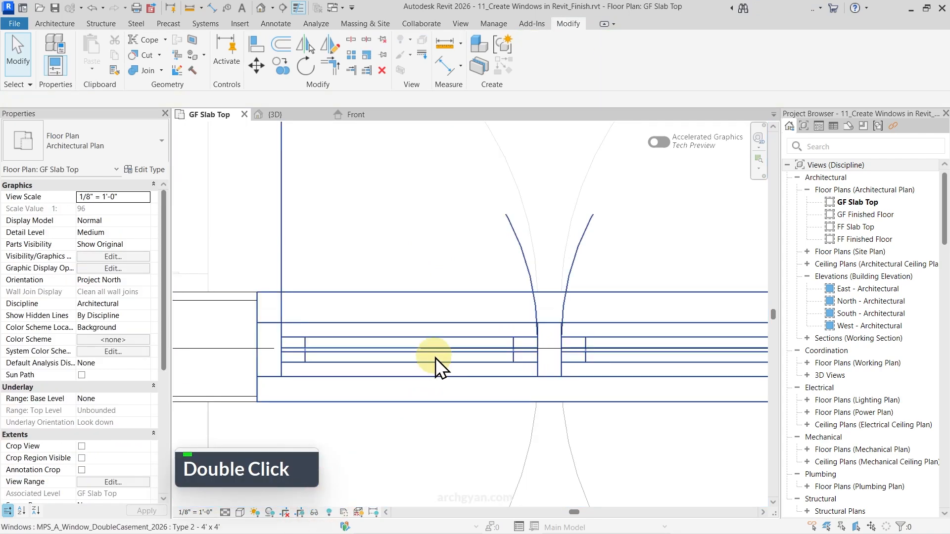
Step: Reopen the double casement window family for editing and turn off Coarse detail level visibility for its glass shutter
{"action": "double_click", "coordinate": [436, 358]}
{"action": "left_click", "coordinate": [536, 44]}
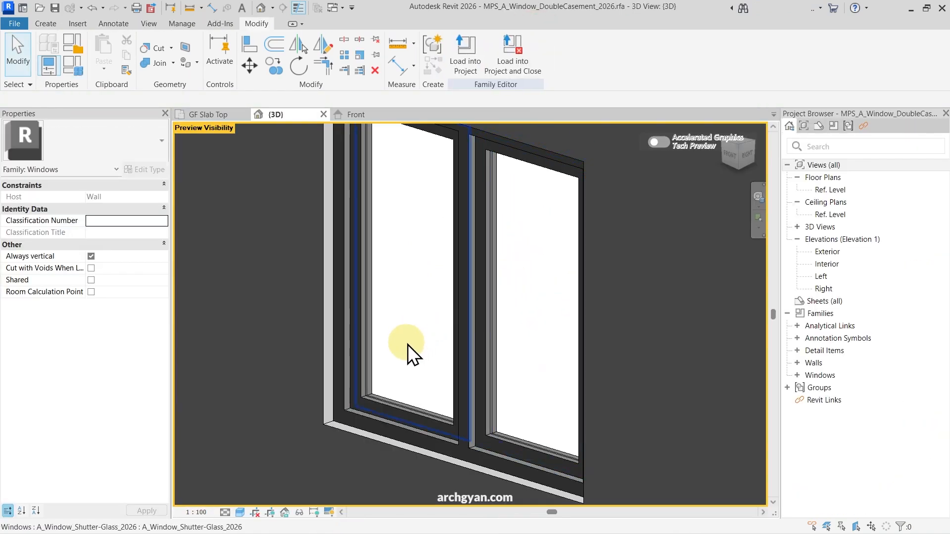
{"action": "left_click", "coordinate": [408, 344]}
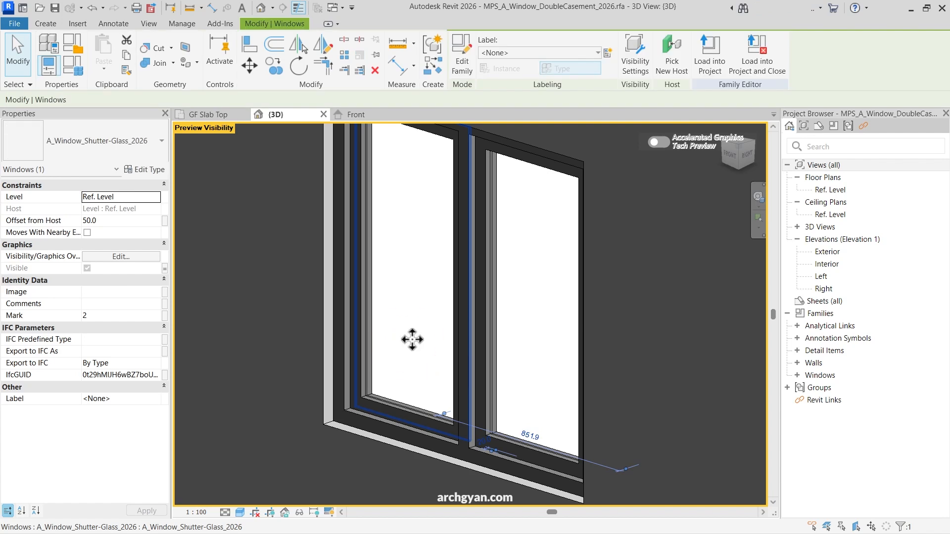
{"action": "left_click", "coordinate": [632, 47]}
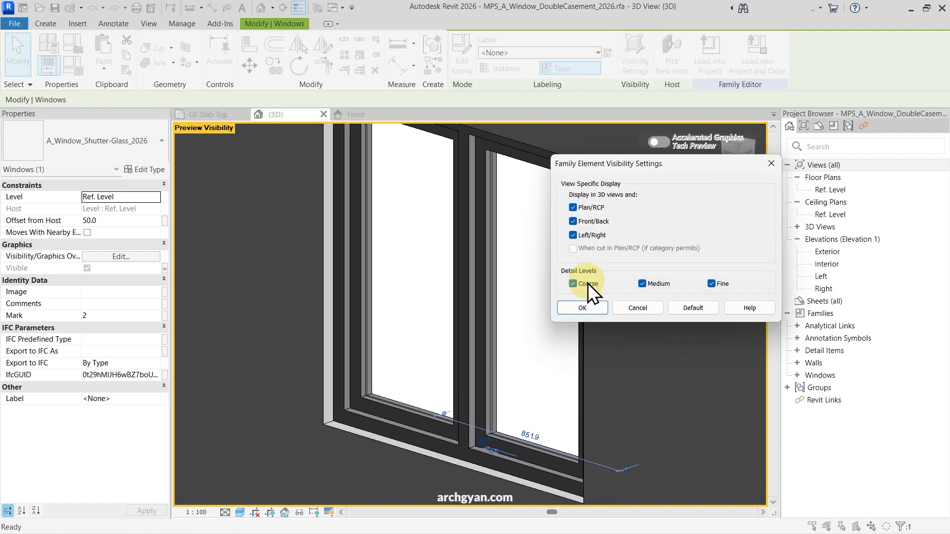
{"action": "left_click", "coordinate": [573, 283]}
{"action": "left_click", "coordinate": [582, 307]}
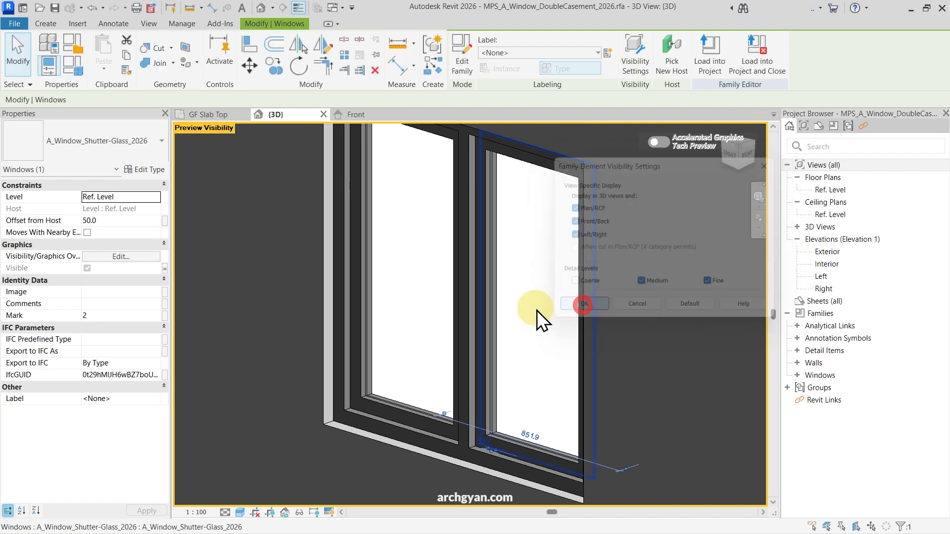
{"action": "left_click", "coordinate": [536, 310]}
{"action": "left_click", "coordinate": [277, 165]}
Step: Turn off "#2 - Shutter Window without Frame" for Type 1 - 5' x 5' (with Frame) and apply the change
{"action": "left_click", "coordinate": [79, 72]}
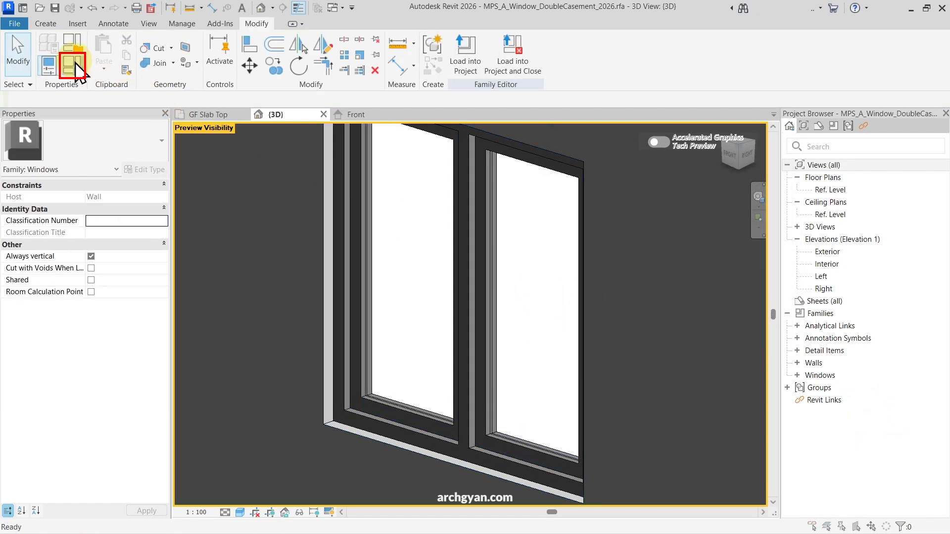
{"action": "left_click", "coordinate": [572, 136]}
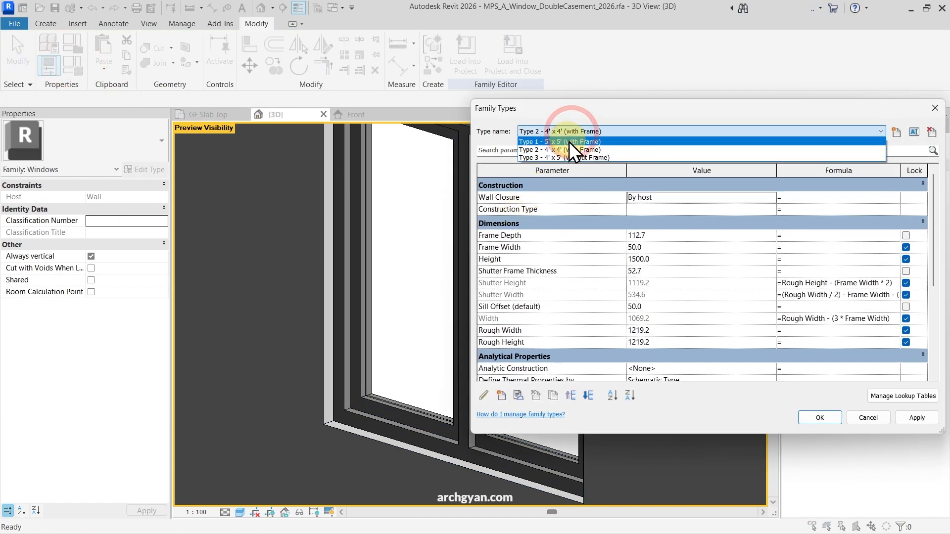
{"action": "left_click", "coordinate": [569, 142]}
{"action": "scroll", "coordinate": [586, 278], "scroll_direction": "down", "scroll_amount": 10}
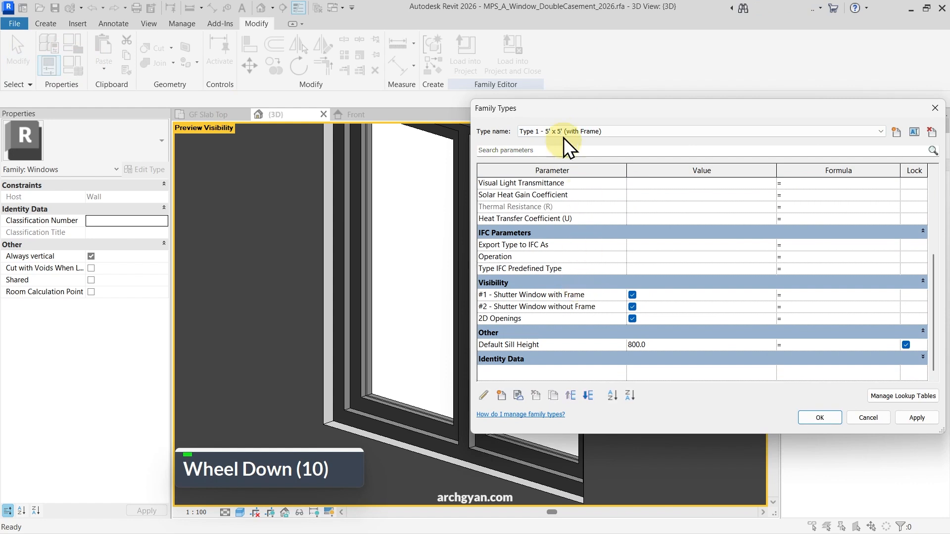
{"action": "left_click", "coordinate": [632, 308]}
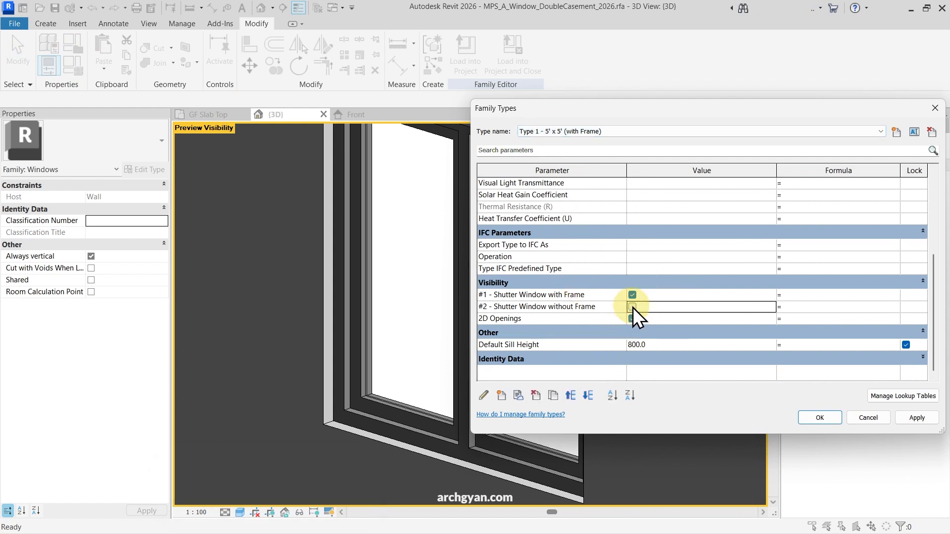
{"action": "left_click", "coordinate": [912, 418]}
Step: Turn off "#2 - Shutter Window without Frame" for Type 2 - 4' x 4' (with Frame) and apply the change
{"action": "left_click", "coordinate": [557, 132]}
{"action": "left_click", "coordinate": [551, 149]}
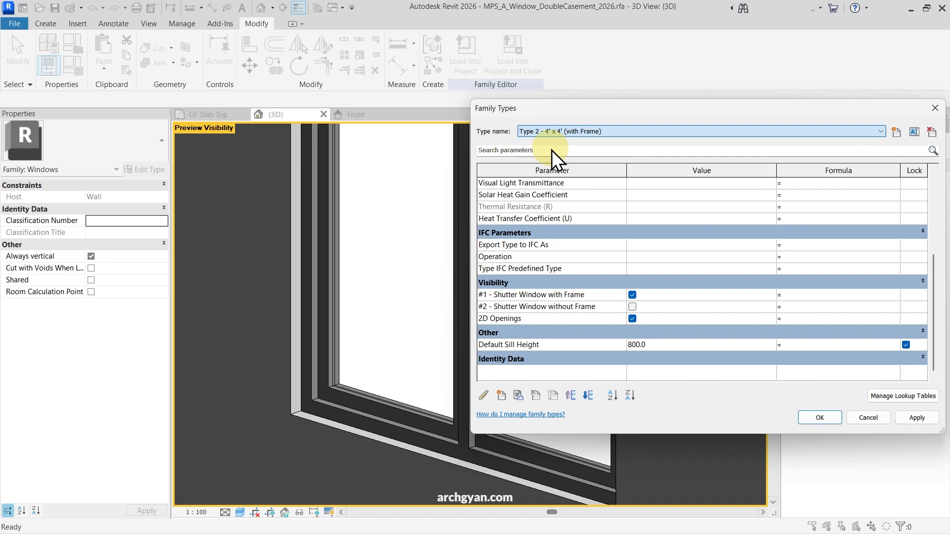
{"action": "left_click", "coordinate": [633, 308]}
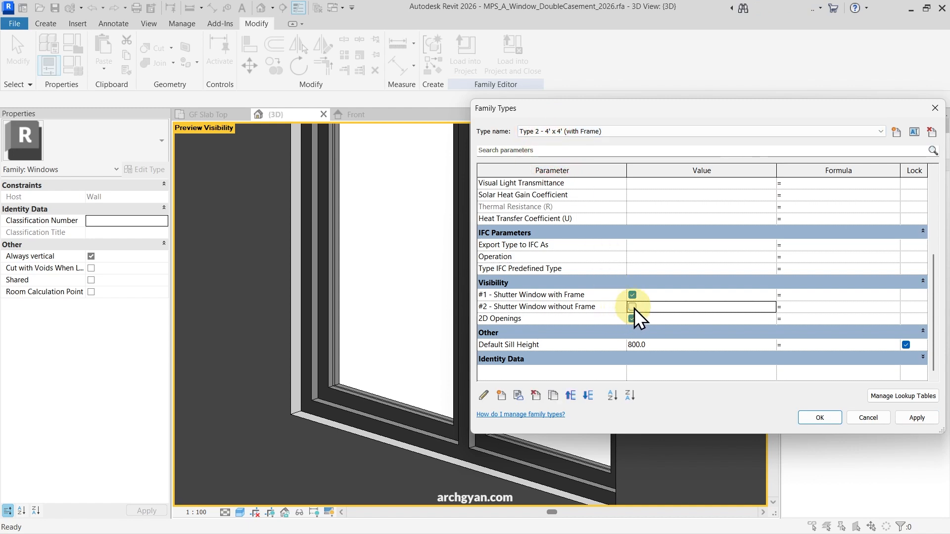
{"action": "left_click", "coordinate": [911, 419]}
Step: Switch the family to Type 3 - 4' x 5' (without Frame) and apply it to check the frameless shutters
{"action": "left_click", "coordinate": [545, 130]}
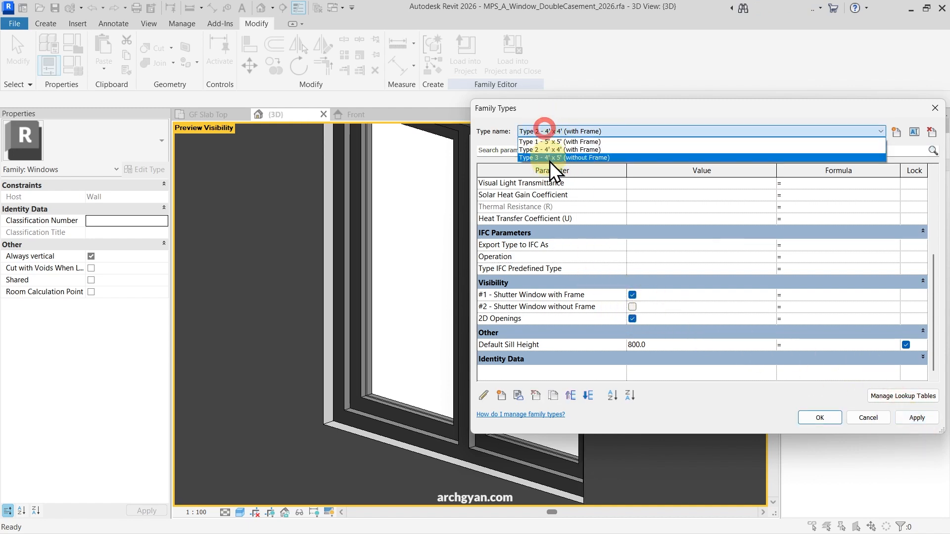
{"action": "left_click", "coordinate": [549, 158]}
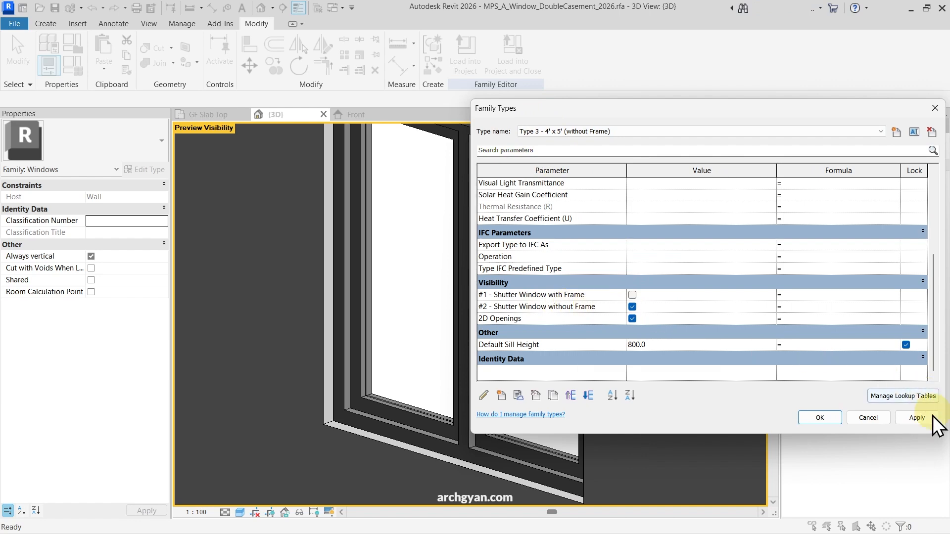
{"action": "left_click", "coordinate": [916, 418]}
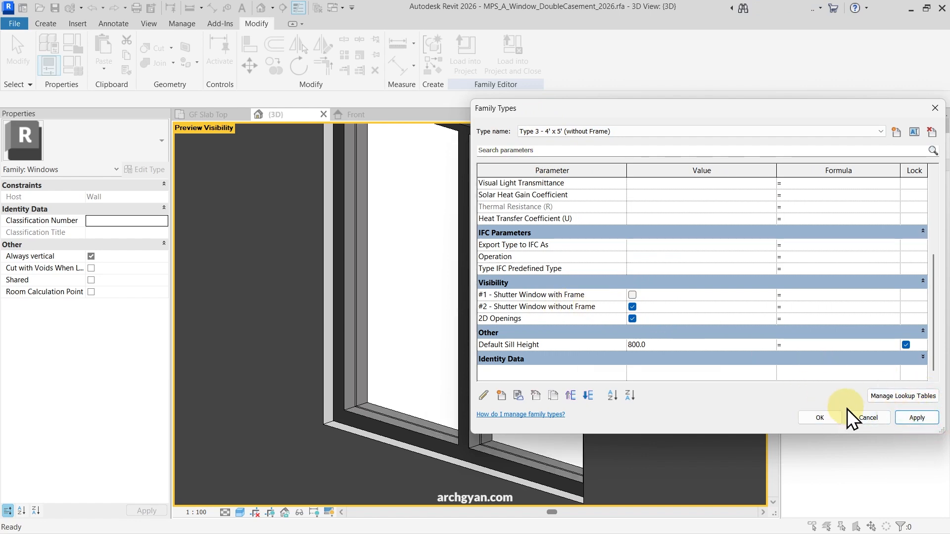
Step: Save the double casement family, load it into 11_Create Windows in Revit_Finish.rvt, and overwrite the existing version and its parameter values
{"action": "left_click", "coordinate": [818, 417]}
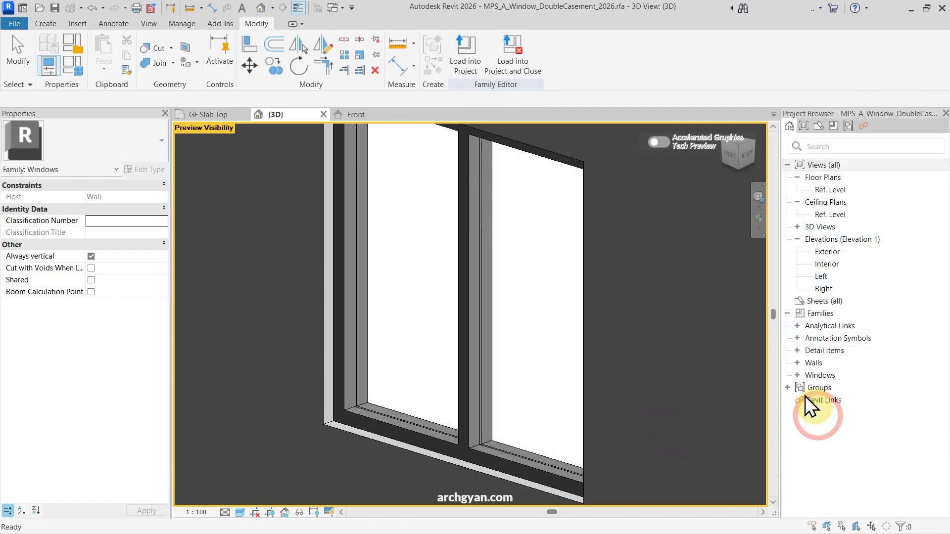
{"action": "scroll", "coordinate": [515, 244], "scroll_direction": "down", "scroll_amount": 13}
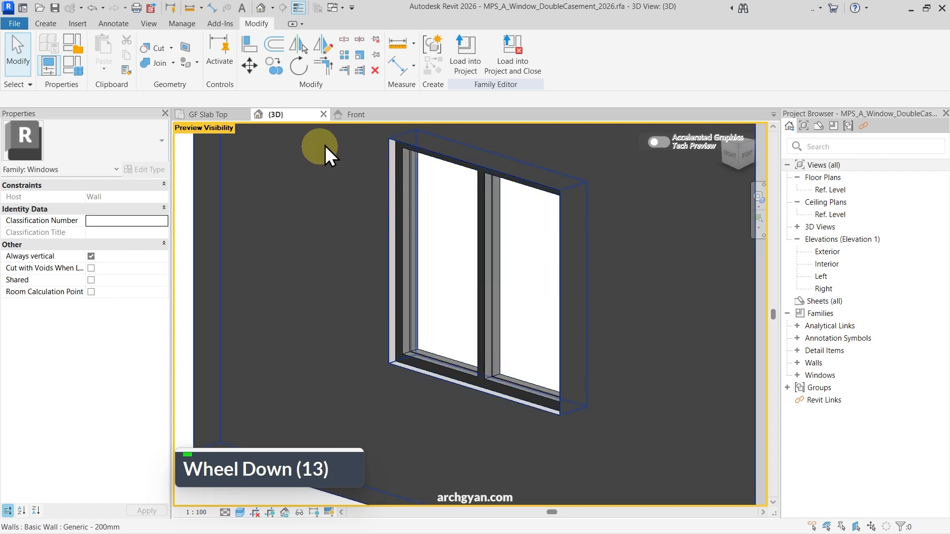
{"action": "left_click", "coordinate": [513, 53]}
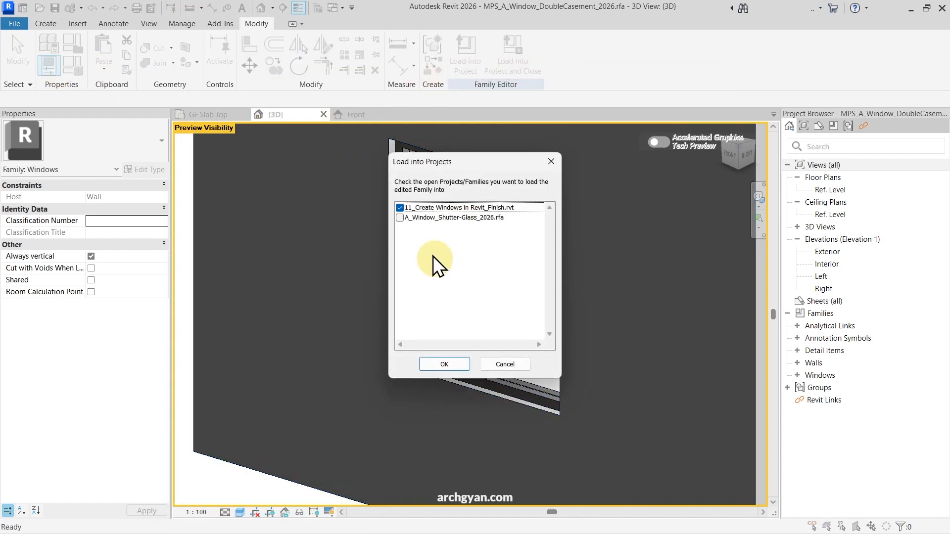
{"action": "double_click", "coordinate": [399, 209]}
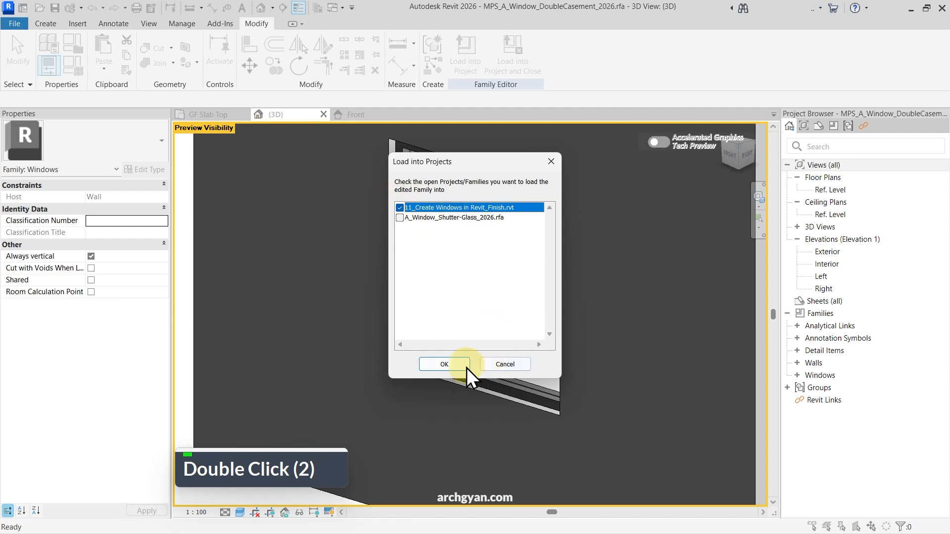
{"action": "left_click", "coordinate": [447, 366]}
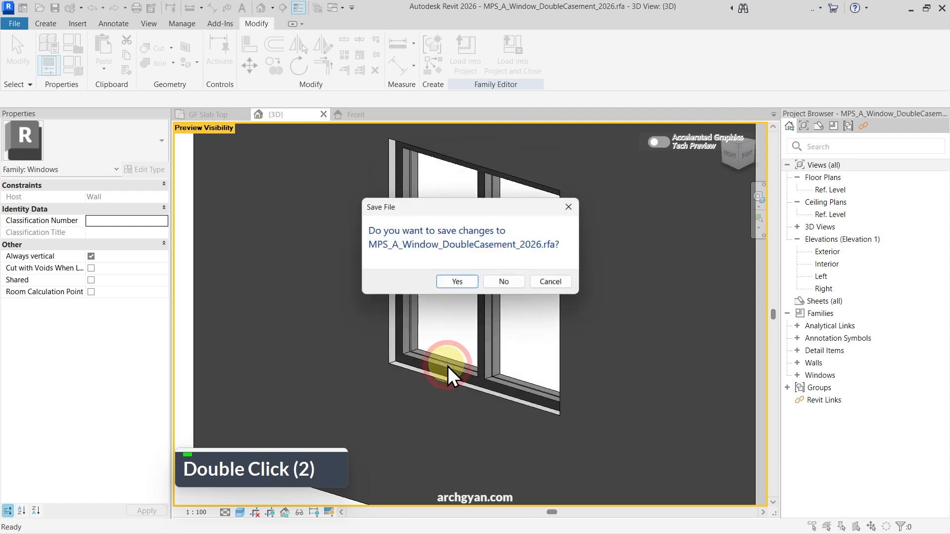
{"action": "left_click", "coordinate": [456, 281]}
{"action": "scroll", "coordinate": [370, 269], "scroll_direction": "down", "scroll_amount": 2}
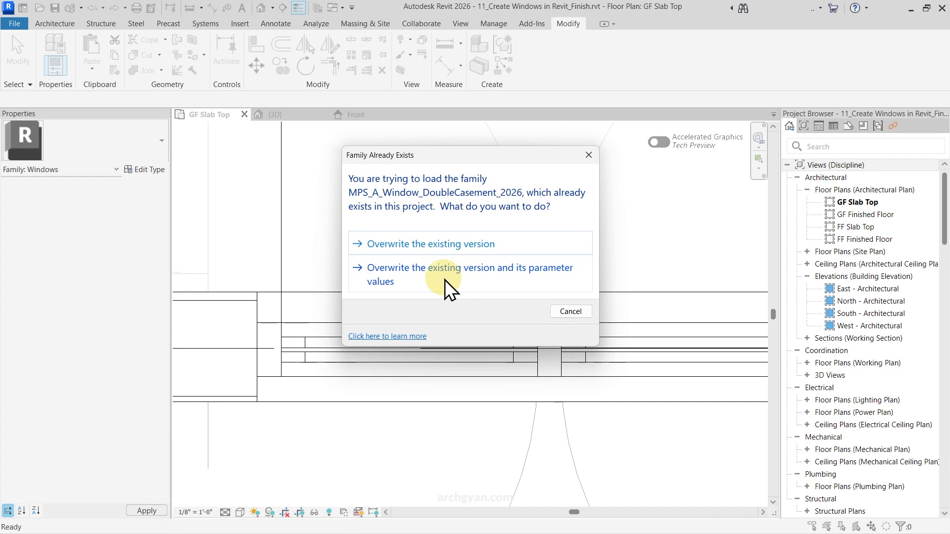
{"action": "left_click", "coordinate": [444, 280]}
Step: Change the placed double casement window to Type 1 - 5' x 5' (with Frame) and inspect its shutters in plan
{"action": "scroll", "coordinate": [539, 305], "scroll_direction": "down", "scroll_amount": 6}
{"action": "left_click", "coordinate": [539, 305]}
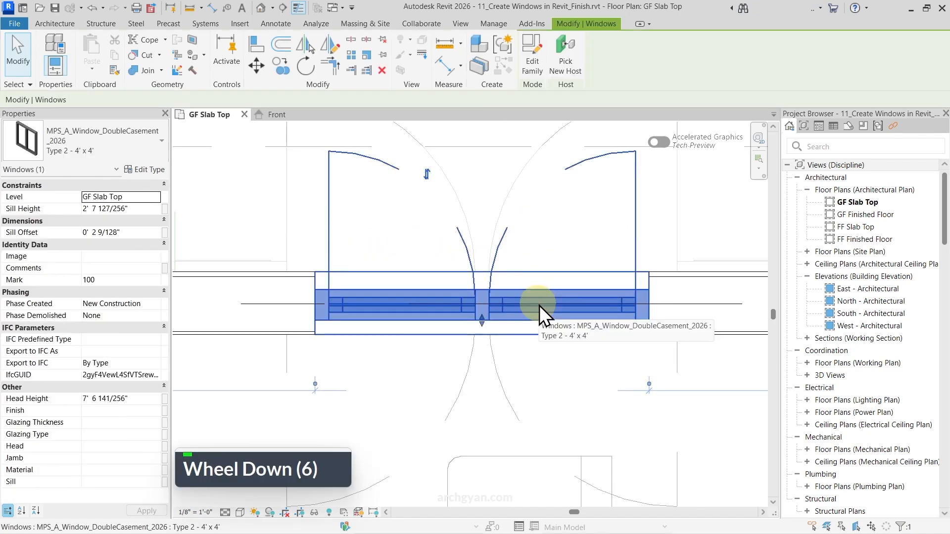
{"action": "left_click", "coordinate": [141, 141]}
{"action": "scroll", "coordinate": [114, 199], "scroll_direction": "up", "scroll_amount": 2}
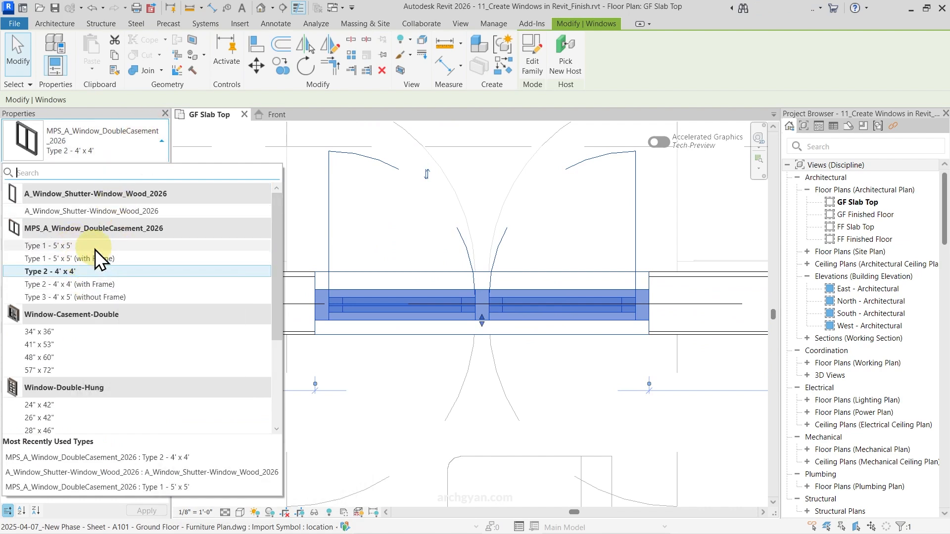
{"action": "left_click", "coordinate": [94, 261]}
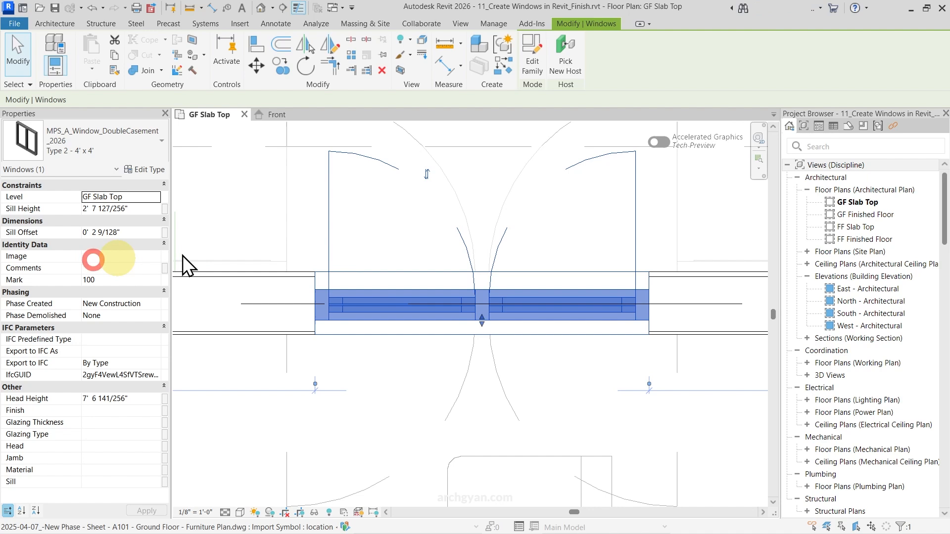
{"action": "left_click", "coordinate": [399, 225]}
{"action": "scroll", "coordinate": [306, 309], "scroll_direction": "up", "scroll_amount": 7}
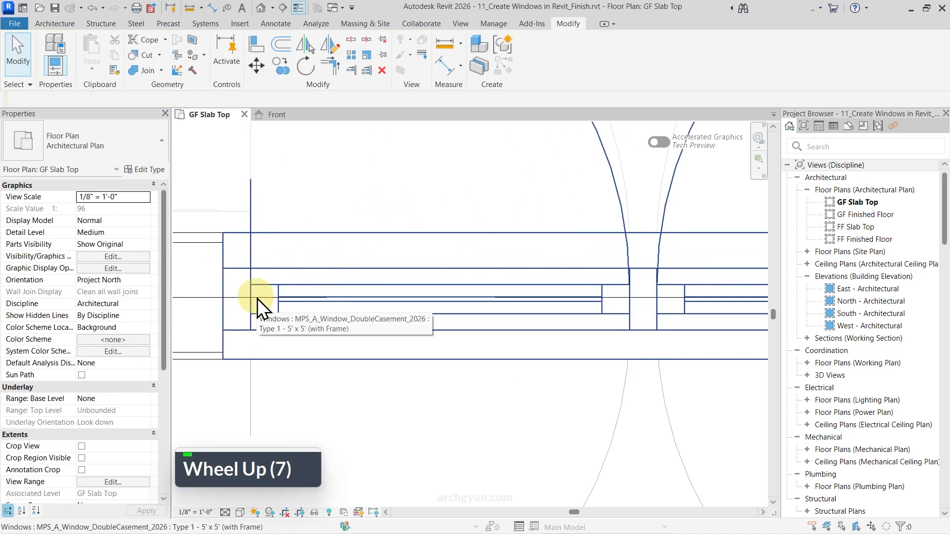
{"action": "scroll", "coordinate": [283, 304], "scroll_direction": "down", "scroll_amount": 3}
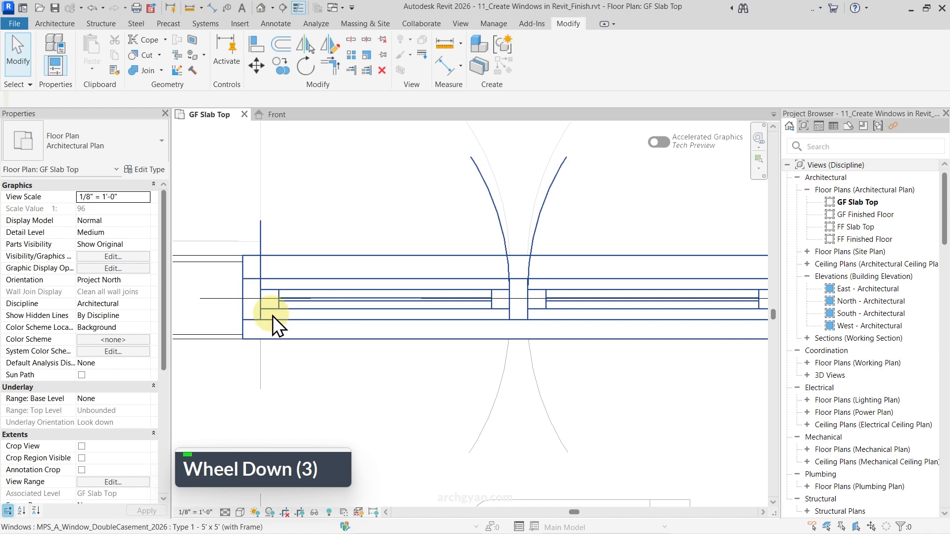
Step: Change the placed double casement window to Type 2 - 4' x 4' (with Frame)
{"action": "left_click", "coordinate": [273, 316]}
{"action": "left_click", "coordinate": [108, 152]}
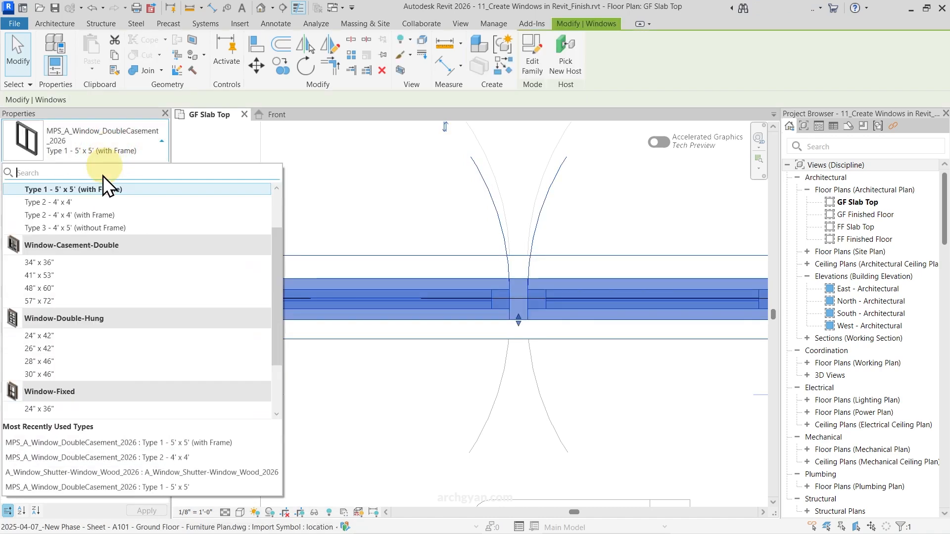
{"action": "left_click", "coordinate": [91, 215]}
{"action": "left_click", "coordinate": [390, 215]}
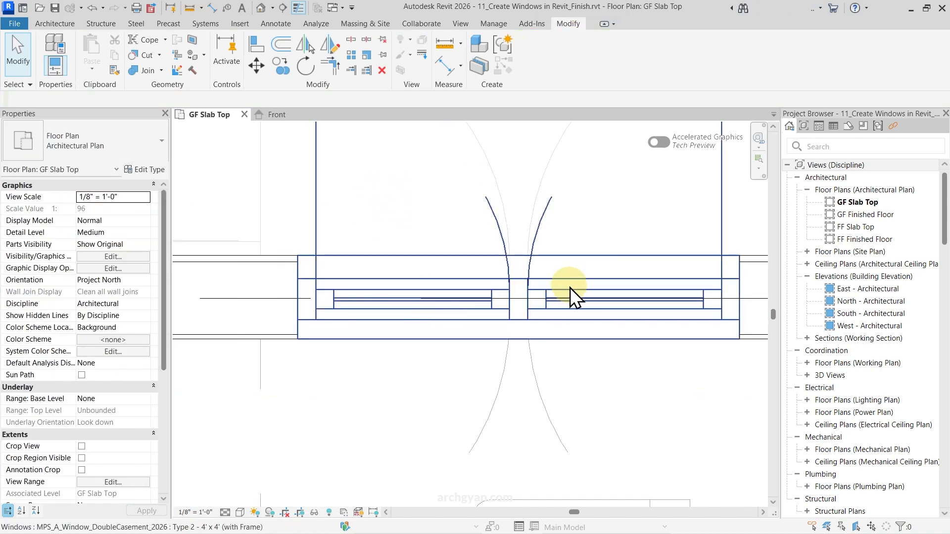
Step: Search the project families for "window" and delete Type 1 - 5' x 5' and Type 2 - 4' x 4' from MPS_A_Window_DoubleCasement_2026
{"action": "left_click", "coordinate": [863, 127]}
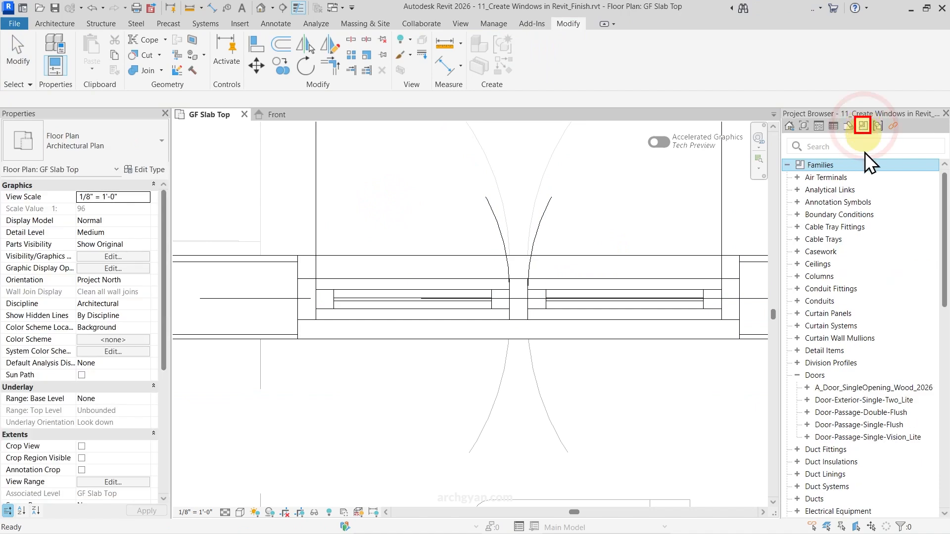
{"action": "left_click", "coordinate": [845, 240]}
{"action": "type", "text": "w"}
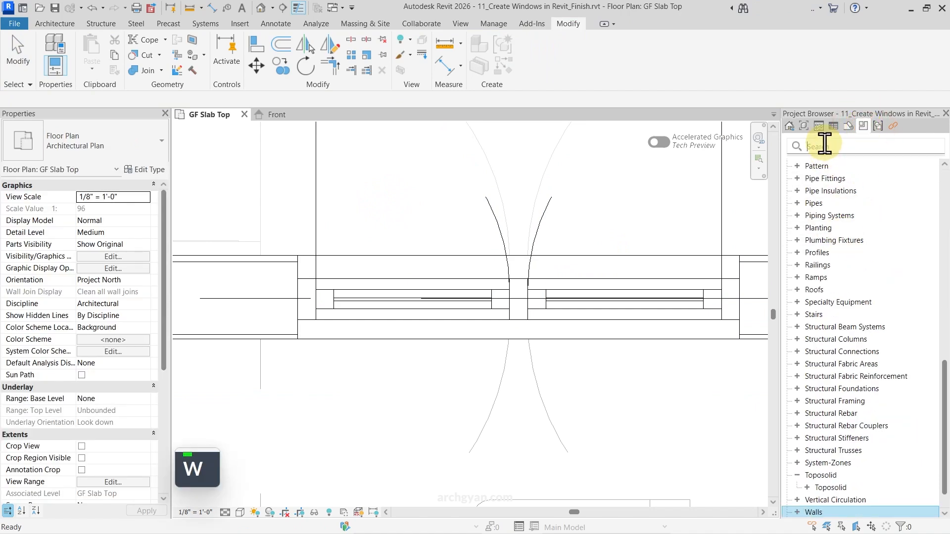
{"action": "left_click", "coordinate": [824, 145]}
{"action": "type", "text": "indow"}
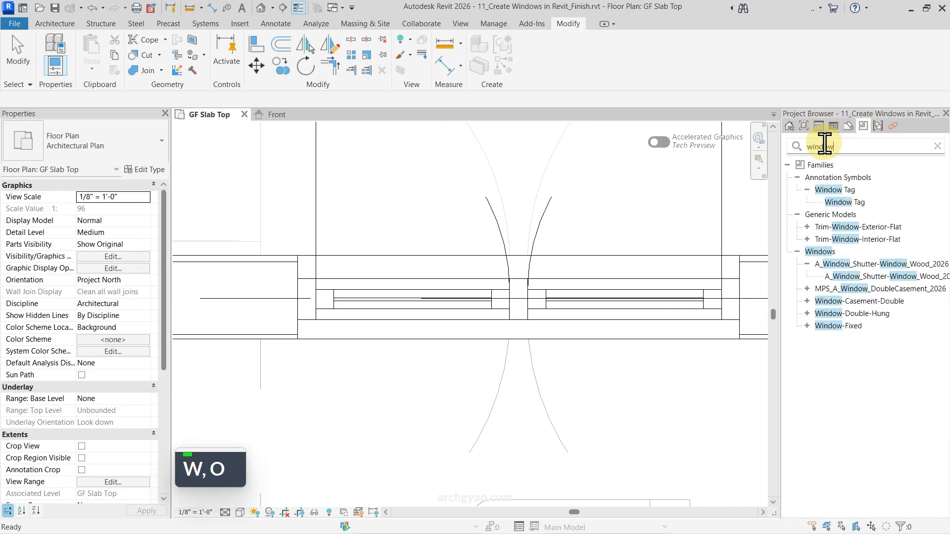
{"action": "left_click", "coordinate": [834, 278]}
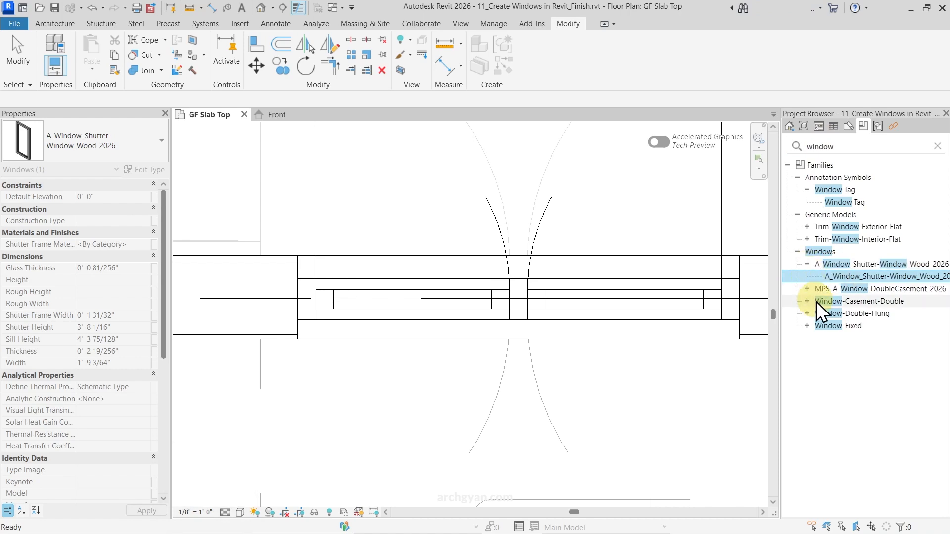
{"action": "left_click", "coordinate": [807, 289]}
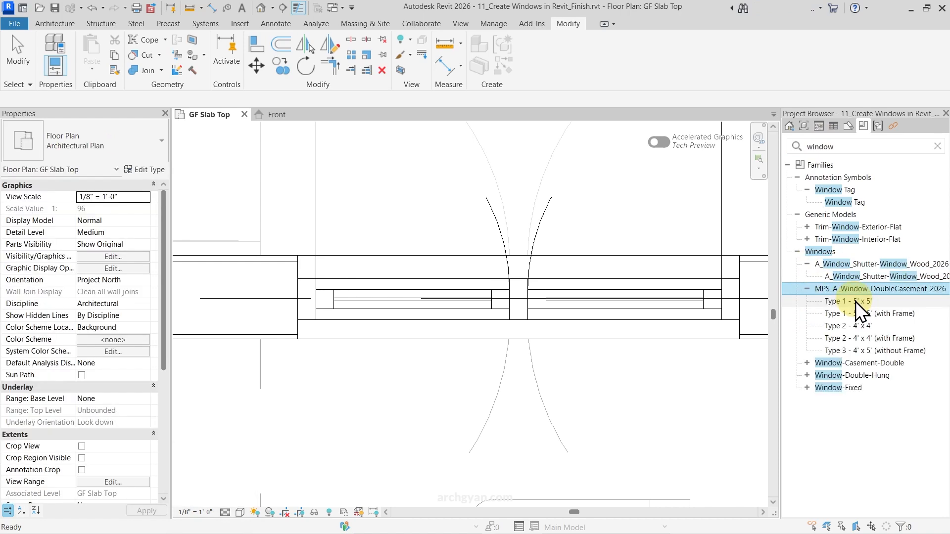
{"action": "left_click", "coordinate": [856, 301]}
{"action": "left_click", "coordinate": [854, 324], "text": "ctrl"}
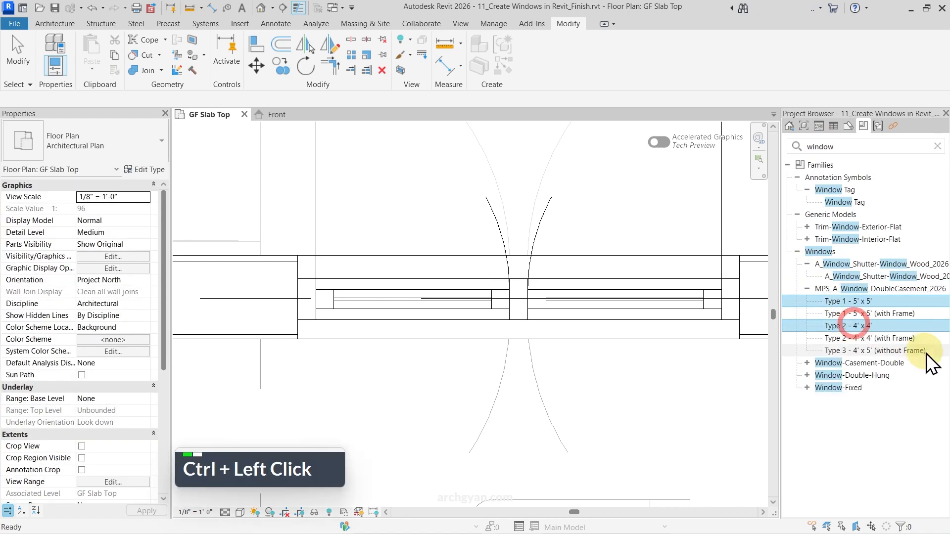
{"action": "right_click", "coordinate": [863, 331]}
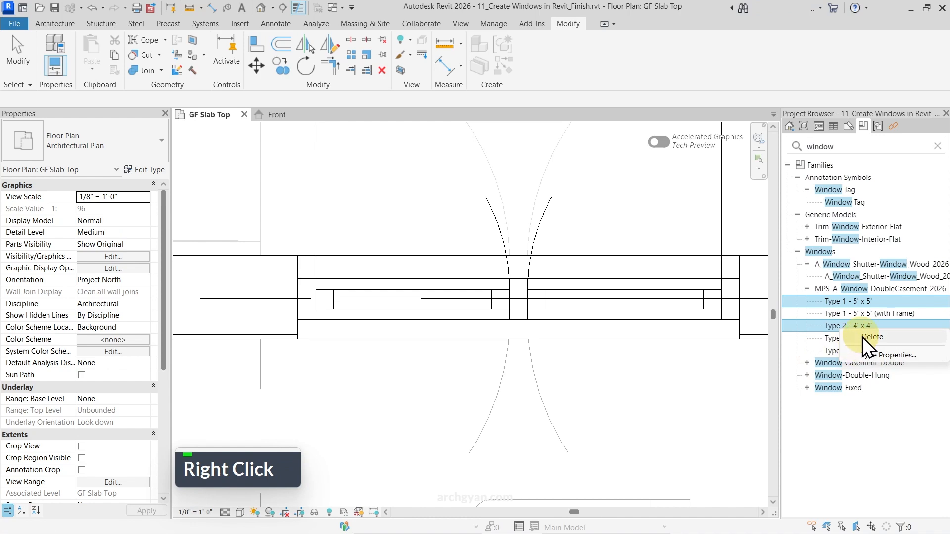
{"action": "left_click", "coordinate": [862, 337]}
{"action": "left_click", "coordinate": [518, 314]}
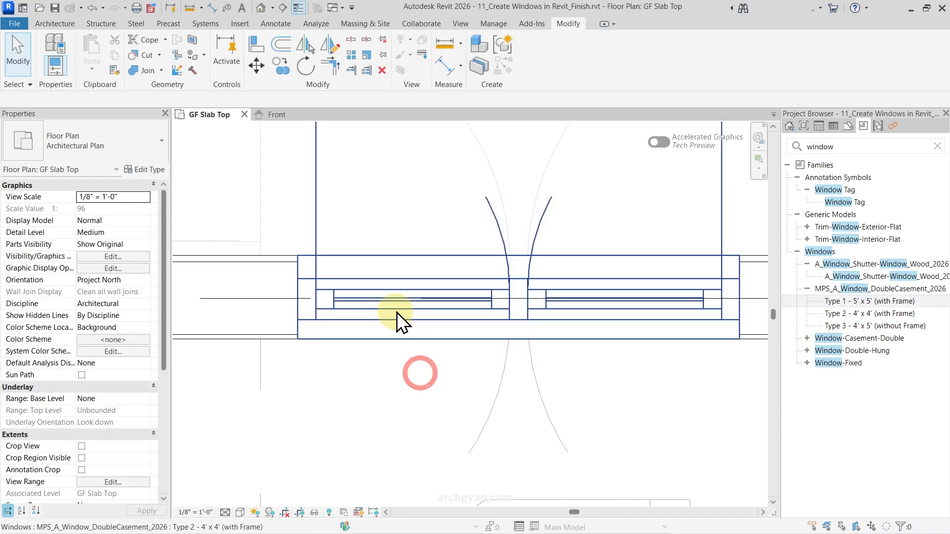
Step: Shift the W1 window's frame within the wall thickness to a sill offset of 0' 1 179/256"
{"action": "scroll", "coordinate": [390, 330], "scroll_direction": "down", "scroll_amount": 4}
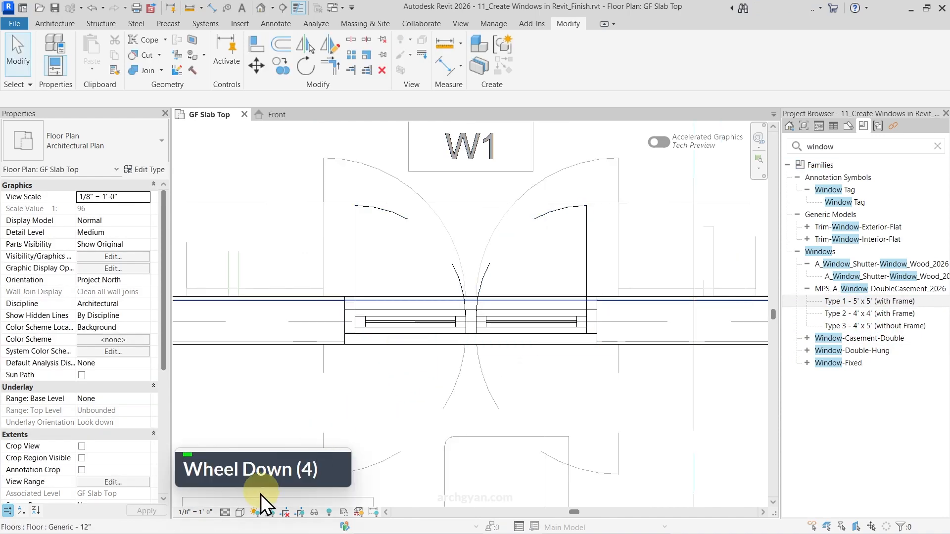
{"action": "left_click", "coordinate": [393, 329]}
{"action": "scroll", "coordinate": [469, 335], "scroll_direction": "up", "scroll_amount": 4}
{"action": "left_click", "coordinate": [509, 339]}
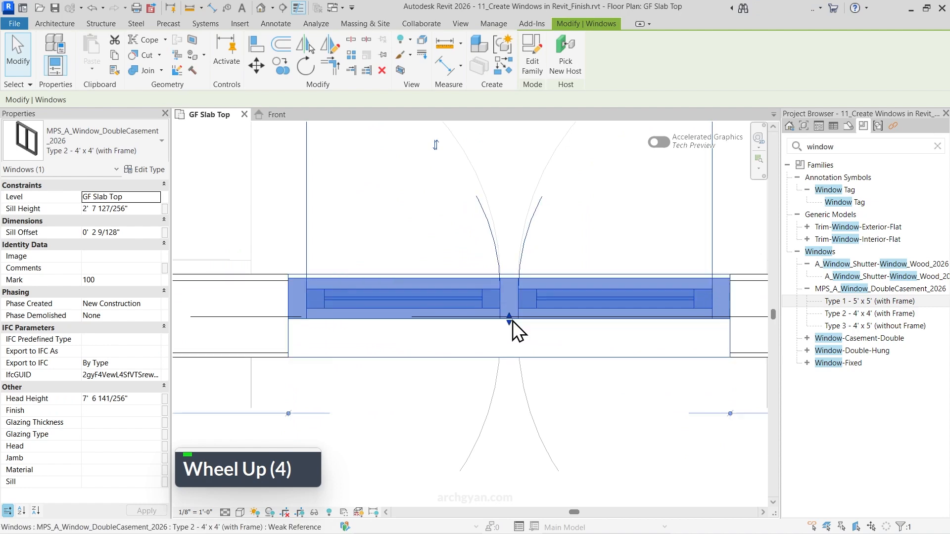
{"action": "left_click", "coordinate": [512, 339]}
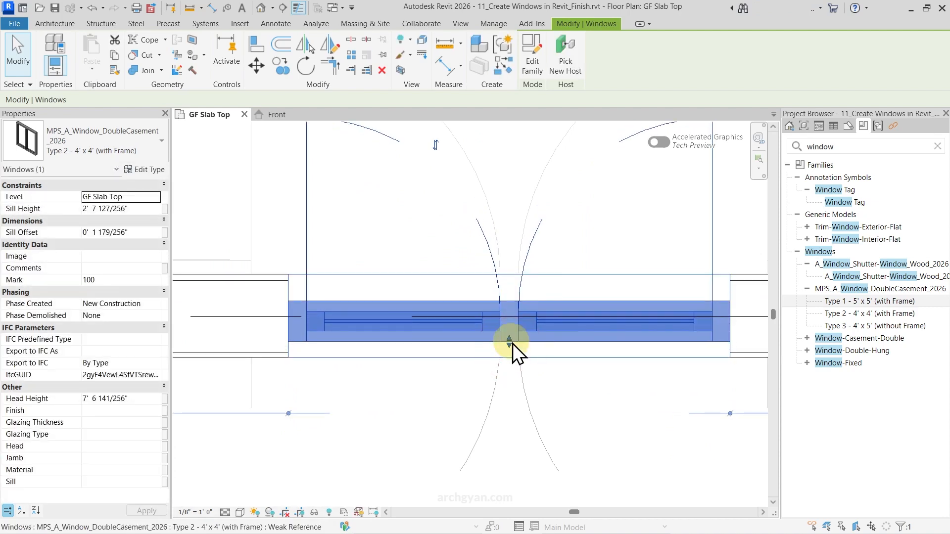
{"action": "scroll", "coordinate": [614, 329], "scroll_direction": "down", "scroll_amount": 3}
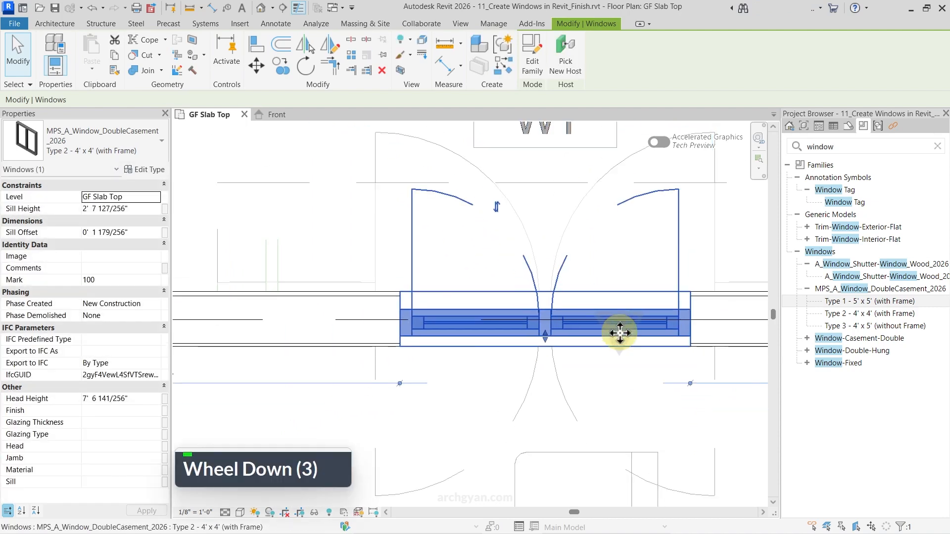
{"action": "scroll", "coordinate": [583, 356], "scroll_direction": "down", "scroll_amount": 4}
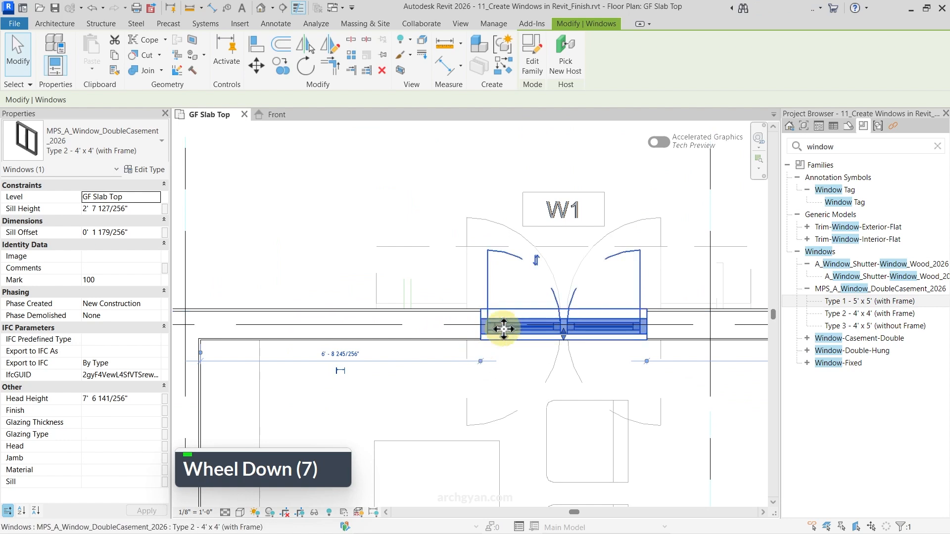
{"action": "key", "text": "Escape"}
{"action": "key", "text": "Escape"}
Step: Copy the W1 window along the same wall toward the building's left corner, leaving about 1' 7" between the two windows
{"action": "middle_click_drag", "start_coordinate": [521, 332], "coordinate": [601, 350]}
{"action": "left_click", "coordinate": [604, 337]}
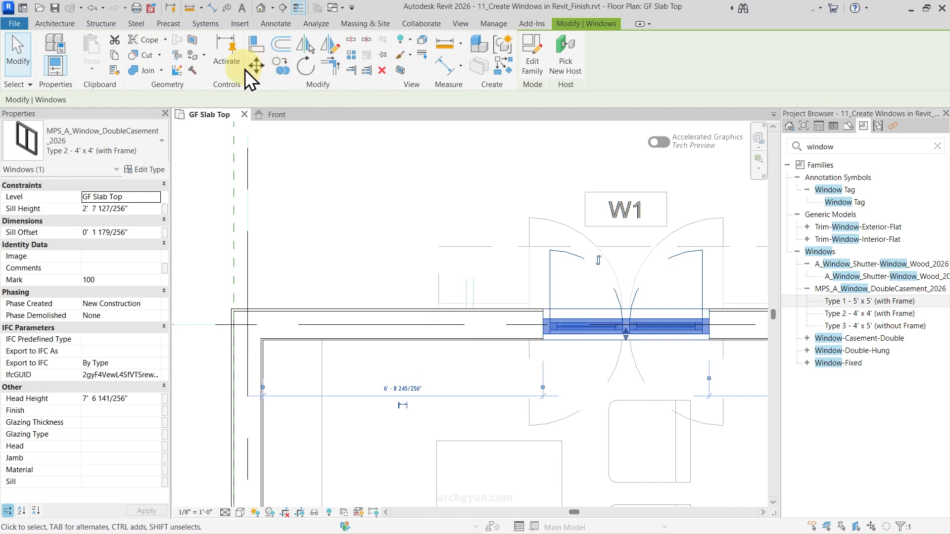
{"action": "left_click", "coordinate": [286, 71]}
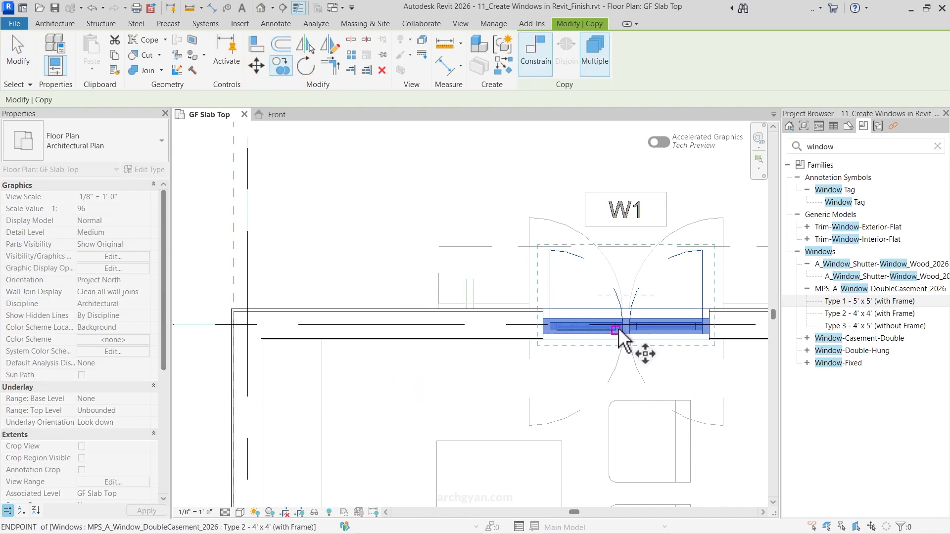
{"action": "left_click", "coordinate": [625, 328]}
{"action": "left_click", "coordinate": [392, 331]}
{"action": "key", "text": "Escape"}
{"action": "key", "text": "Escape"}
{"action": "key", "text": "Escape"}
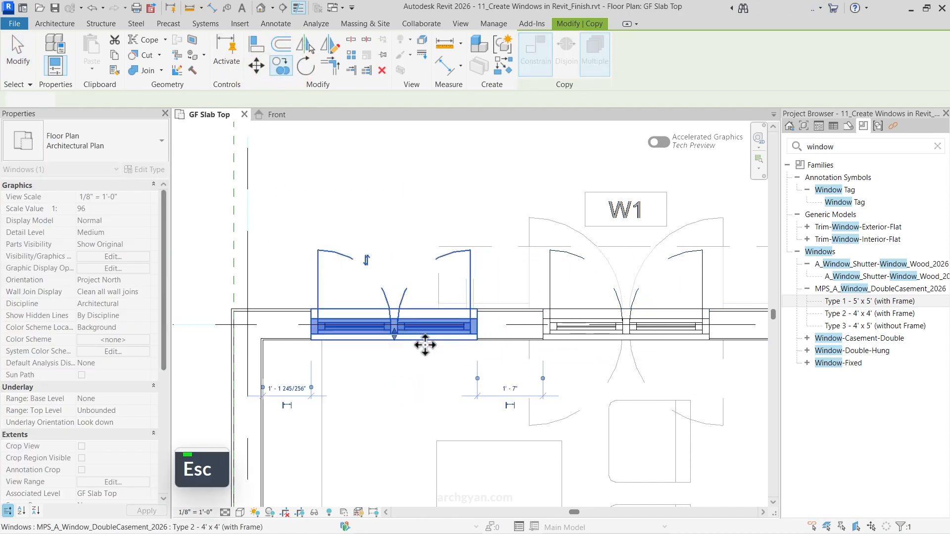
Step: Compare the family type and properties of the original W1 window and its copy
{"action": "left_click", "coordinate": [434, 328]}
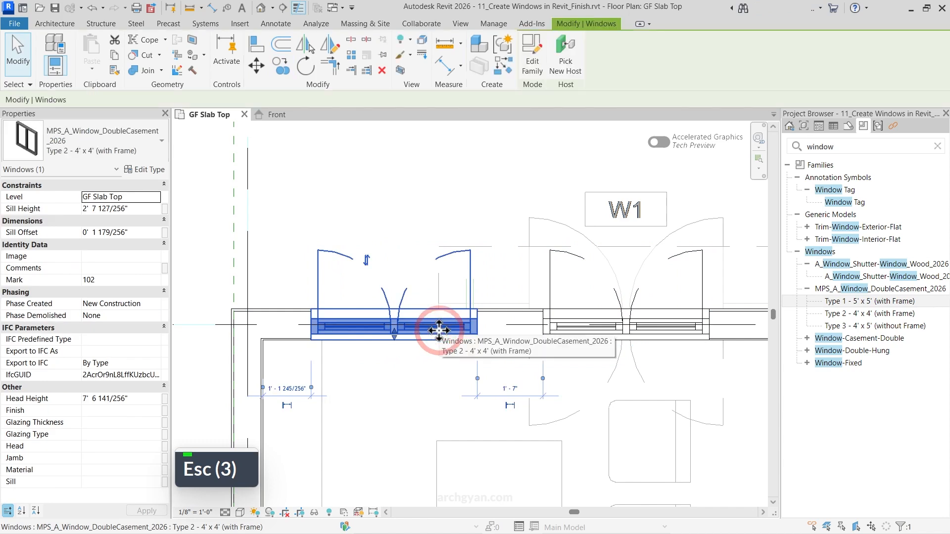
{"action": "left_click", "coordinate": [579, 322]}
{"action": "left_click", "coordinate": [420, 325]}
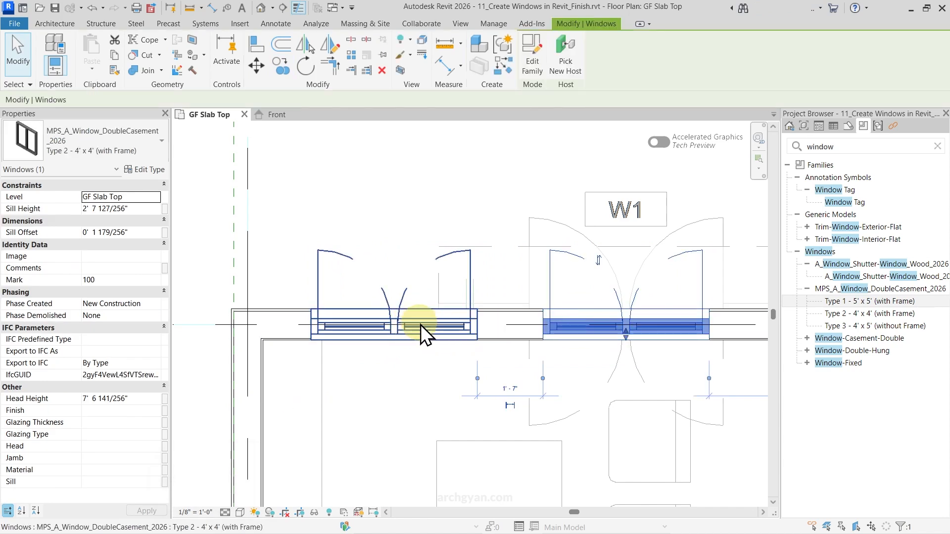
{"action": "left_click", "coordinate": [584, 324]}
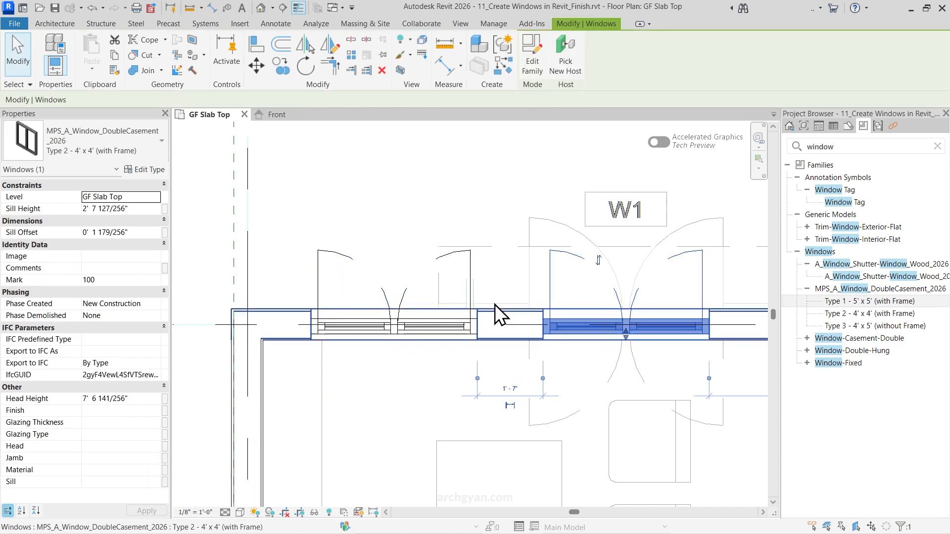
{"action": "left_click", "coordinate": [395, 331]}
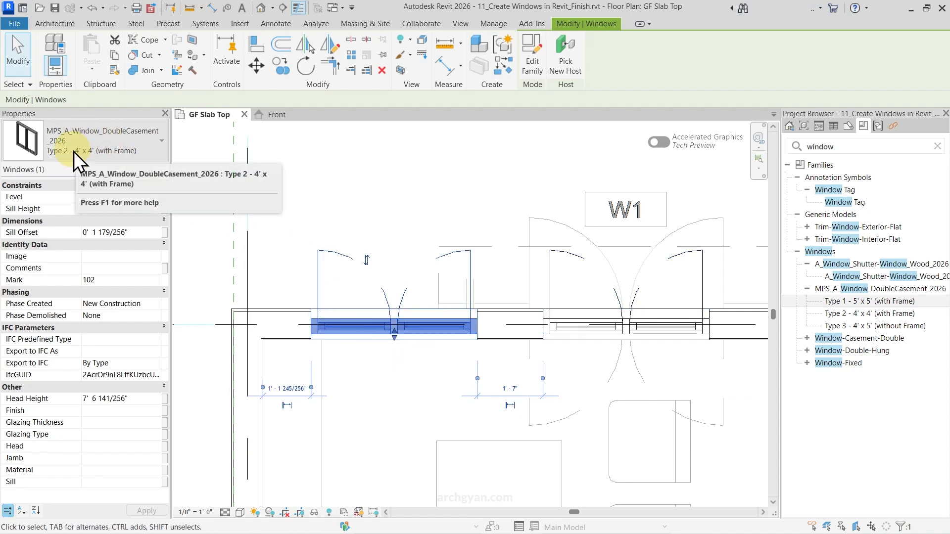
Step: Copy the W1 window along the wall toward door D1 and nudge the copy left to about 1' 1" from the original
{"action": "scroll", "coordinate": [512, 327], "scroll_direction": "down", "scroll_amount": 6}
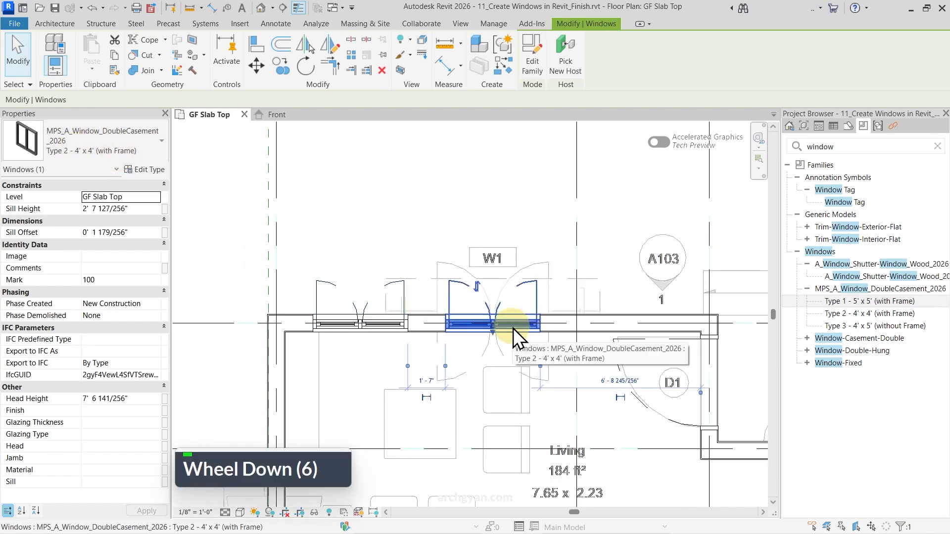
{"action": "scroll", "coordinate": [509, 325], "scroll_direction": "up", "scroll_amount": 2}
{"action": "scroll", "coordinate": [500, 323], "scroll_direction": "up", "scroll_amount": 1}
{"action": "key", "text": "c"}
{"action": "key", "text": "o"}
{"action": "left_click", "coordinate": [496, 322]}
{"action": "left_click", "coordinate": [692, 322]}
{"action": "key", "text": "Left"}
{"action": "key", "text": "Left"}
{"action": "key", "text": "Left"}
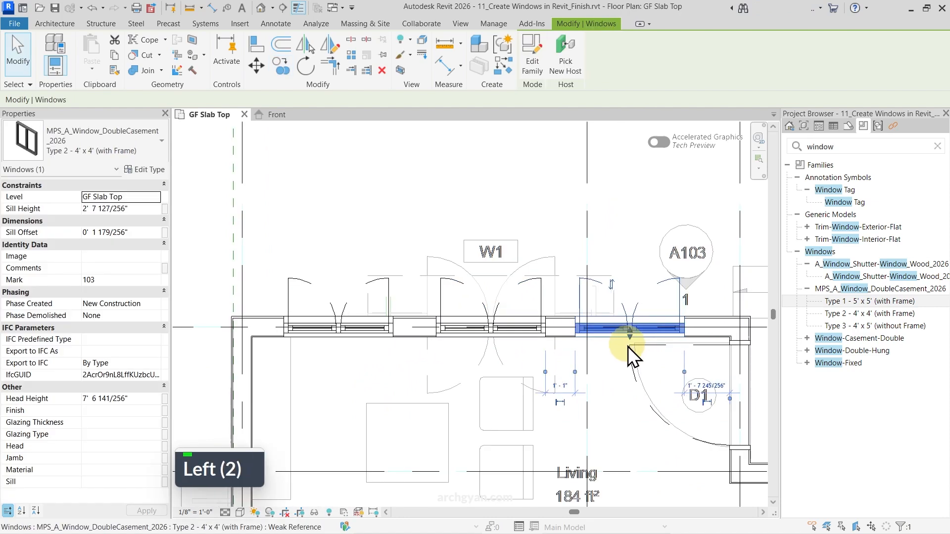
Step: Nudge the window copy near door D1 left to about 0' 11" from W1, and compare the type and properties of all three windows
{"action": "key", "text": "Left"}
{"action": "left_click", "coordinate": [609, 220]}
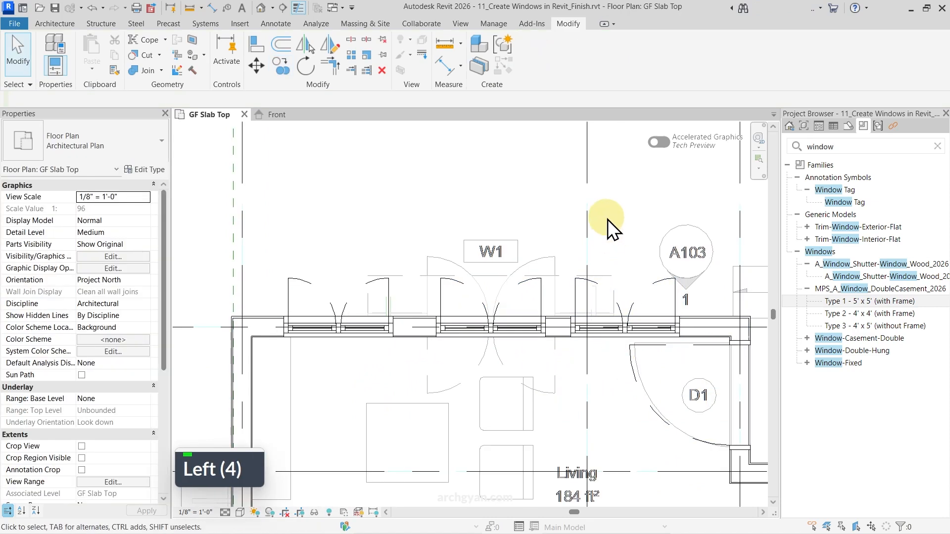
{"action": "left_click", "coordinate": [349, 329]}
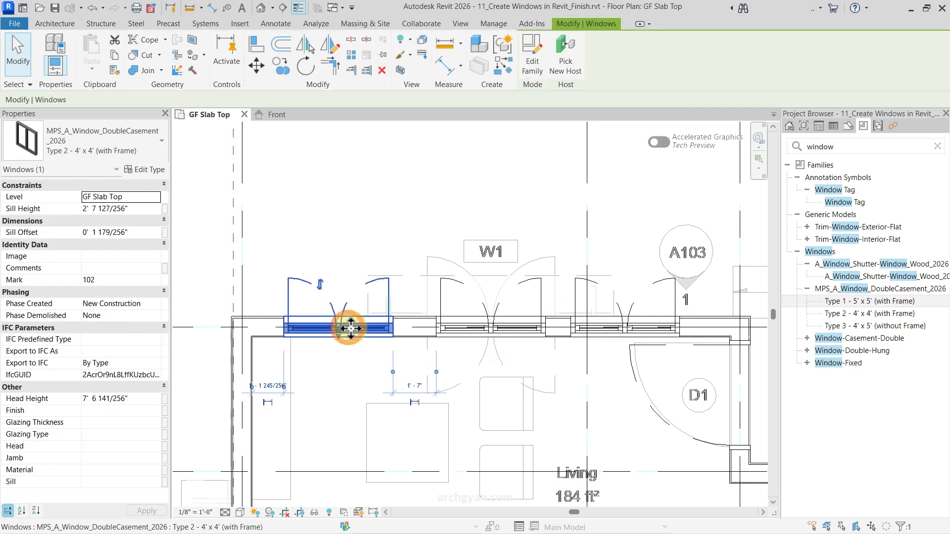
{"action": "left_click", "coordinate": [460, 323]}
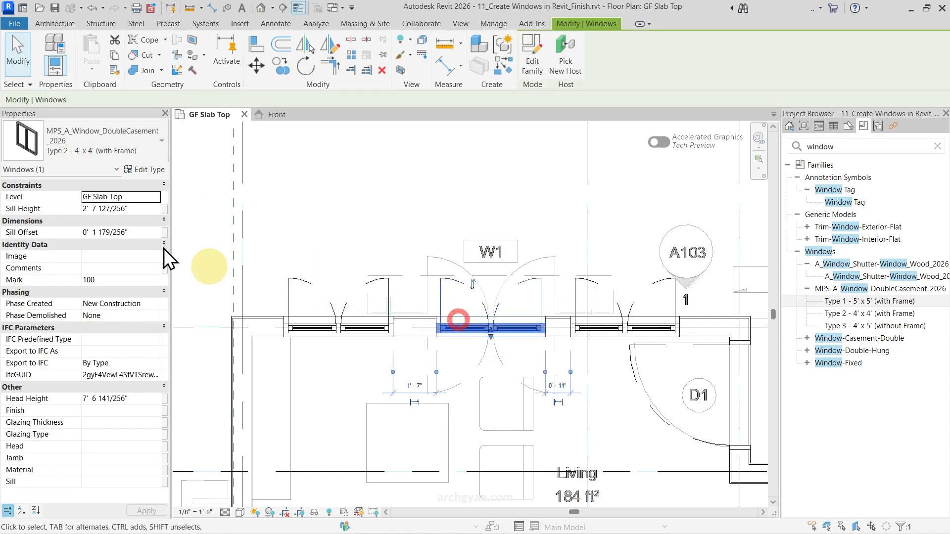
{"action": "left_click", "coordinate": [625, 331]}
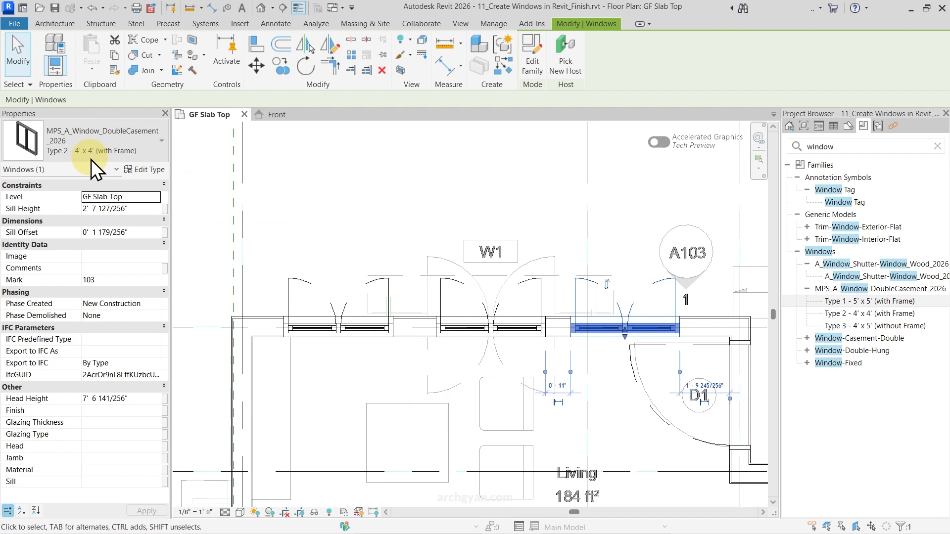
{"action": "left_click", "coordinate": [316, 179]}
Step: Set the Rough Width of Type 2 - 4' x 4' (with Frame) to 3' in the type properties and apply it
{"action": "scroll", "coordinate": [273, 328], "scroll_direction": "up", "scroll_amount": 4}
{"action": "middle_click_drag", "start_coordinate": [273, 328], "coordinate": [357, 379]}
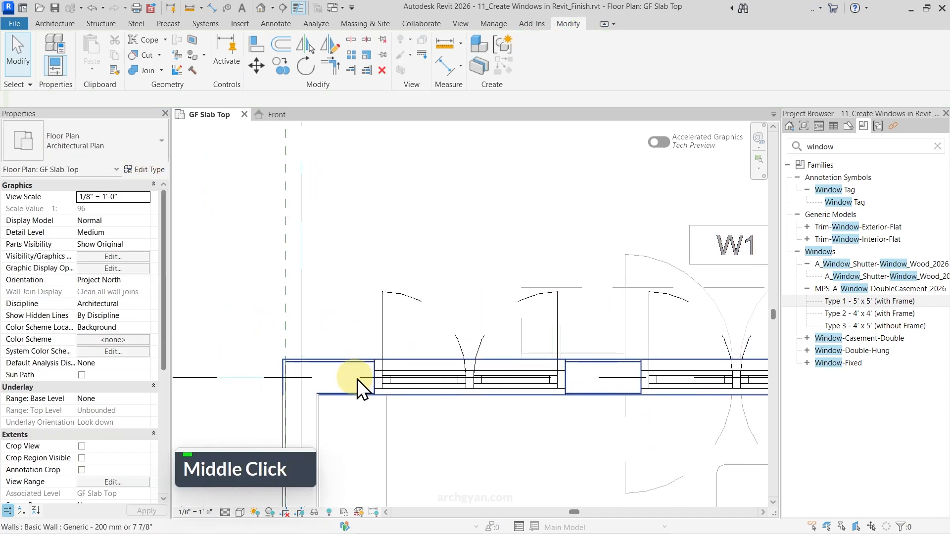
{"action": "left_click", "coordinate": [399, 381]}
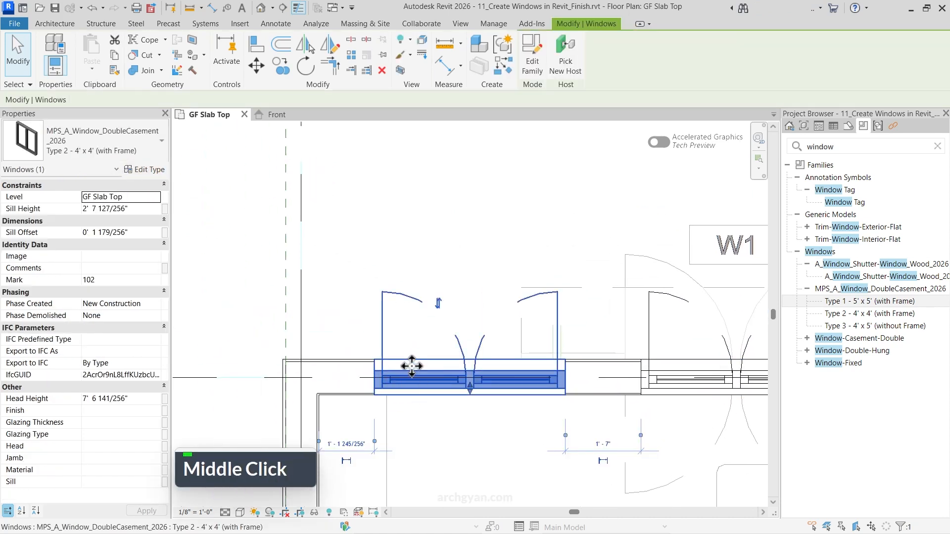
{"action": "left_click", "coordinate": [144, 171]}
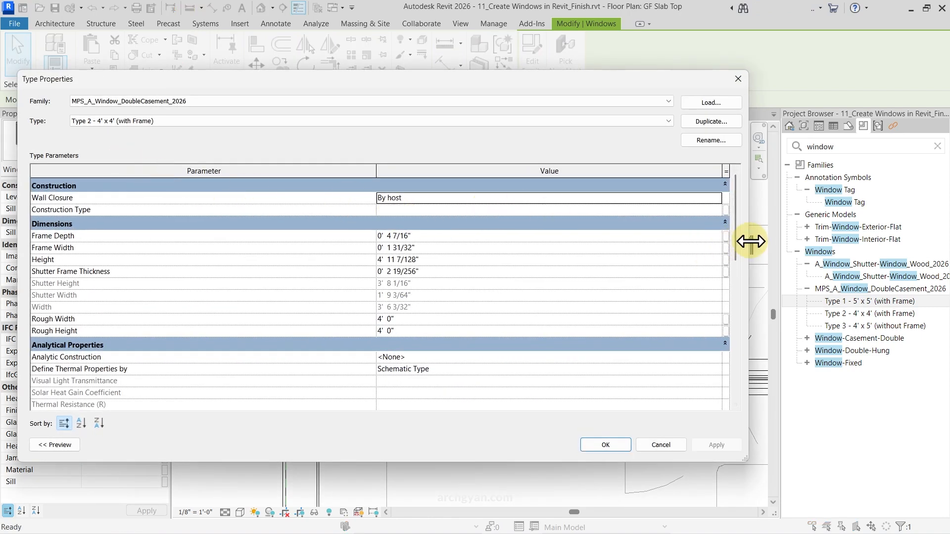
{"action": "left_click_drag", "start_coordinate": [748, 242], "coordinate": [508, 241]}
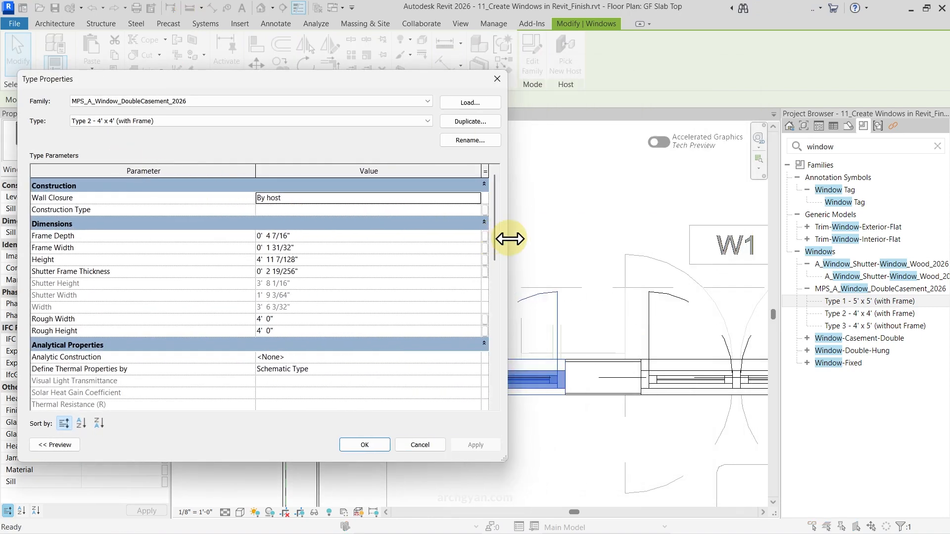
{"action": "left_click", "coordinate": [307, 319]}
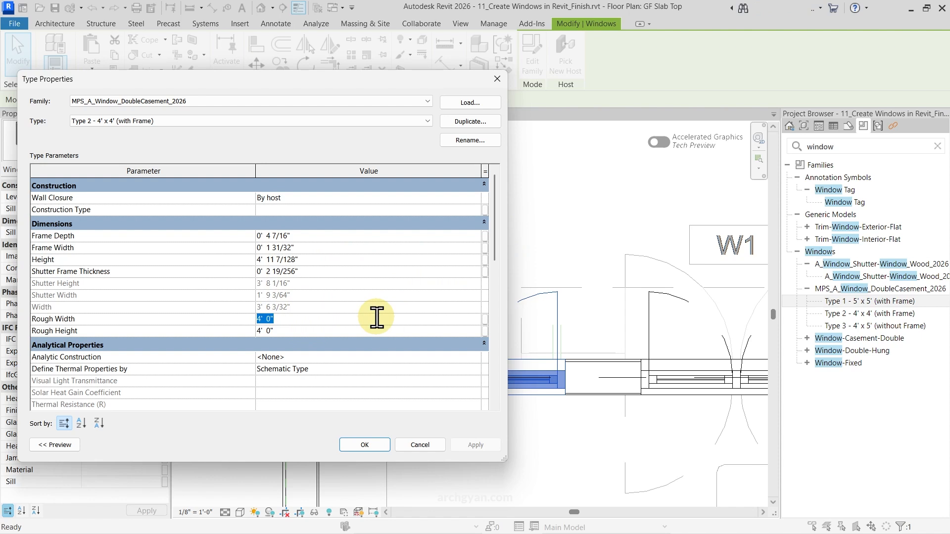
{"action": "type", "text": "3'"}
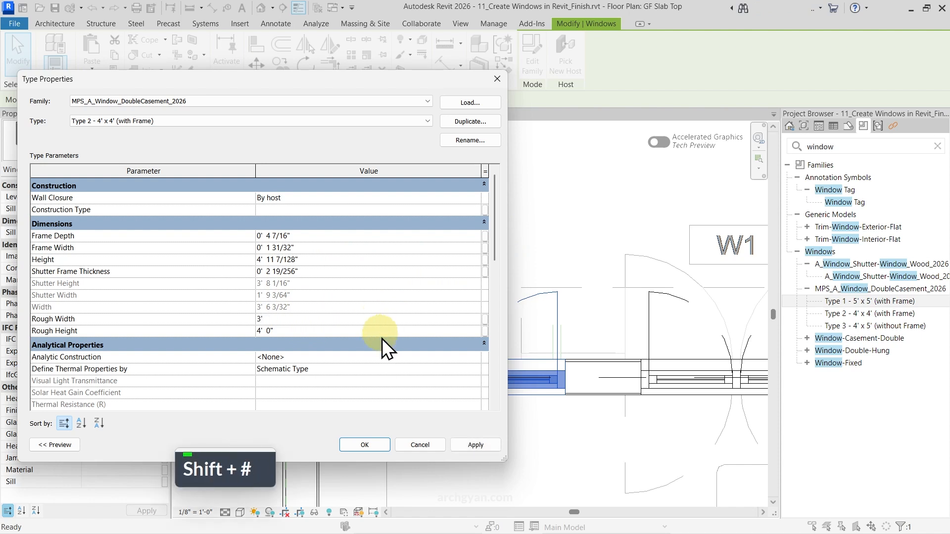
{"action": "key", "text": "Tab"}
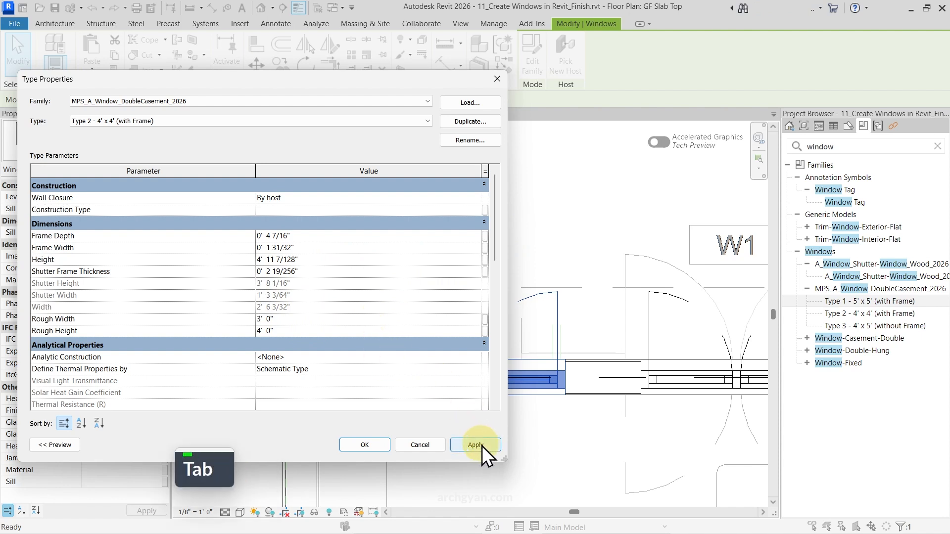
{"action": "left_click_drag", "start_coordinate": [398, 80], "coordinate": [194, 77]}
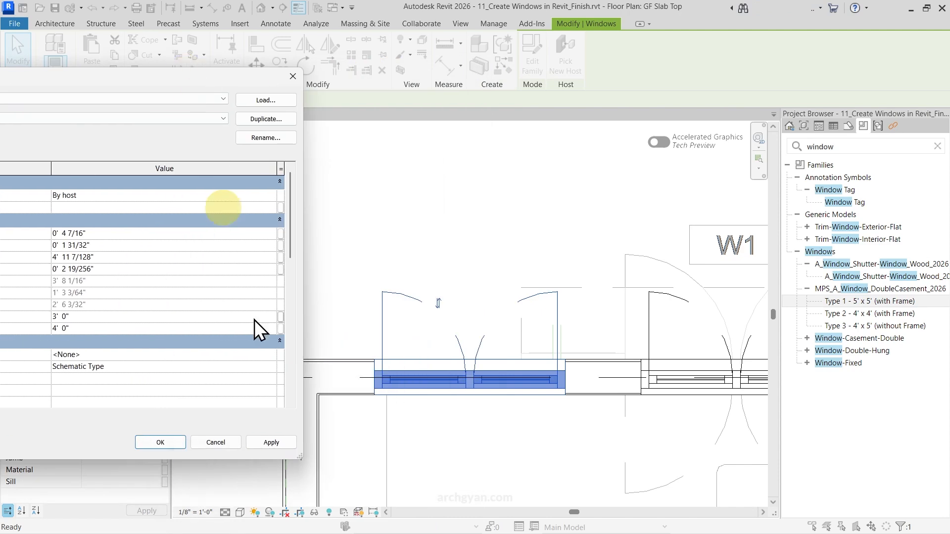
{"action": "left_click", "coordinate": [266, 446]}
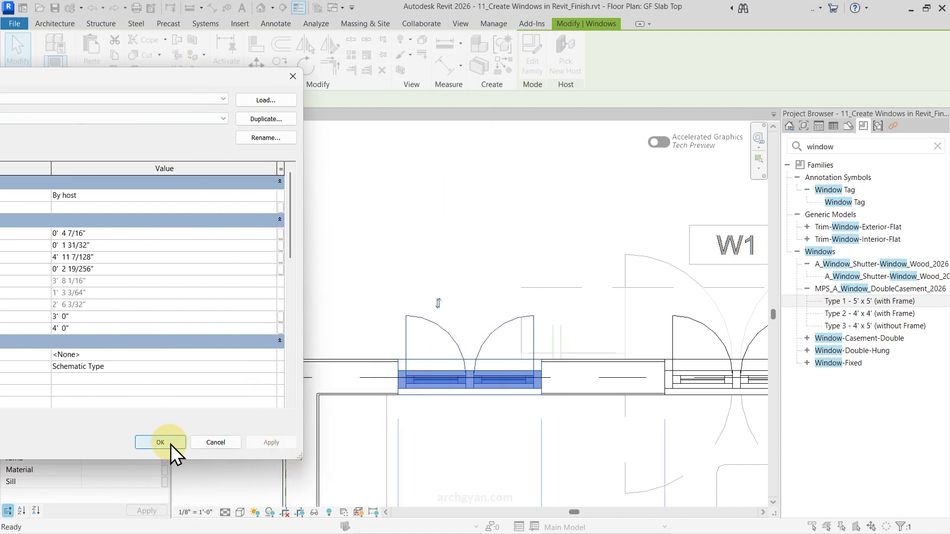
{"action": "left_click", "coordinate": [161, 443]}
Step: Examine the width, spacing and instance properties of the three windows along the wall
{"action": "scroll", "coordinate": [453, 400], "scroll_direction": "down", "scroll_amount": 5}
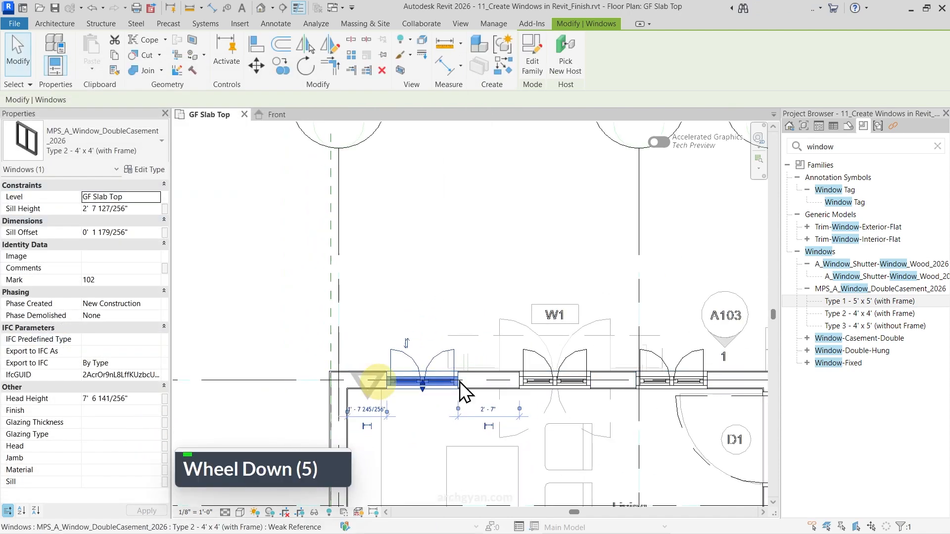
{"action": "scroll", "coordinate": [609, 423], "scroll_direction": "up", "scroll_amount": 3}
{"action": "left_click", "coordinate": [309, 384]}
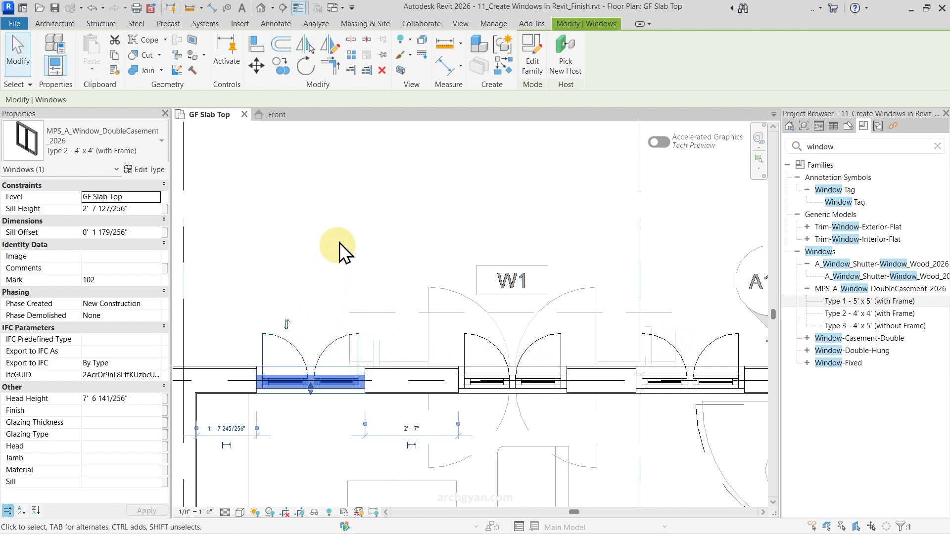
{"action": "left_click", "coordinate": [351, 256]}
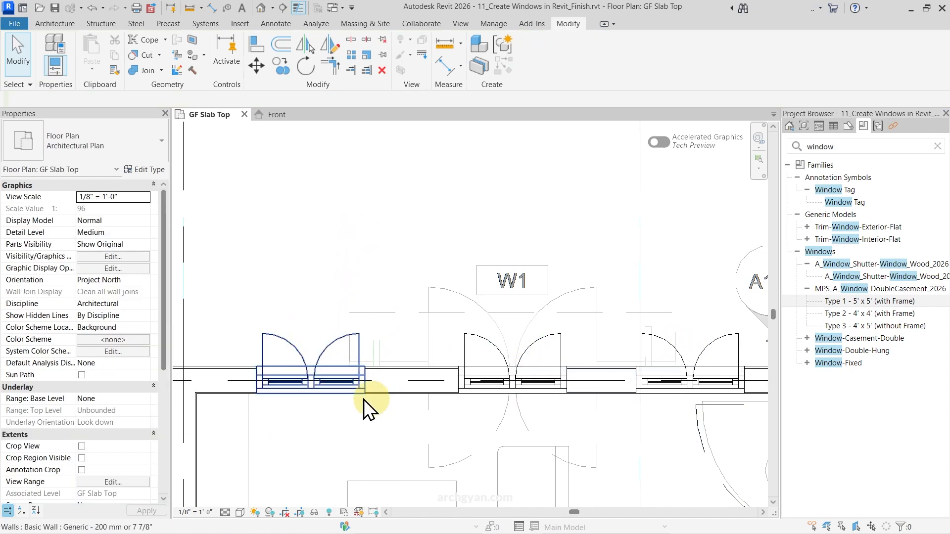
{"action": "left_click", "coordinate": [331, 382]}
{"action": "left_click", "coordinate": [504, 379]}
{"action": "left_click", "coordinate": [693, 380]}
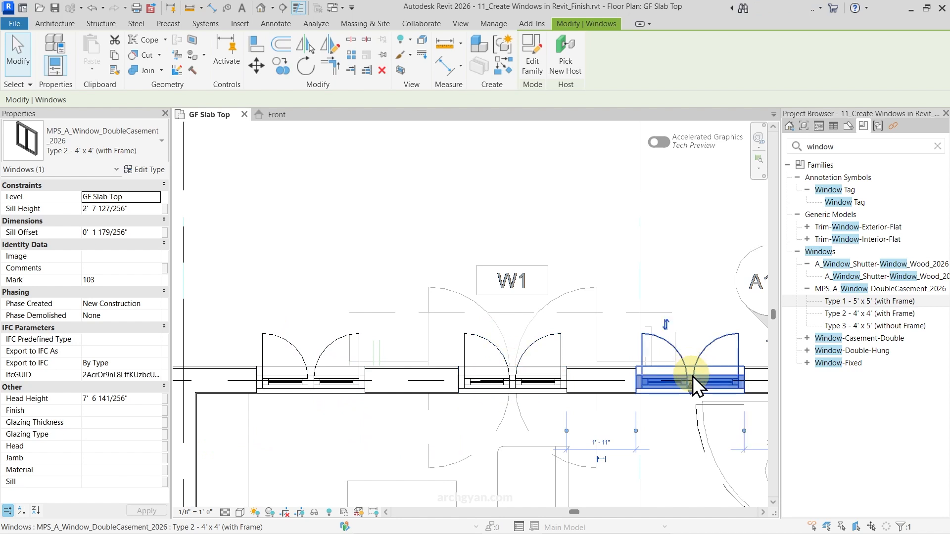
{"action": "left_click", "coordinate": [307, 381]}
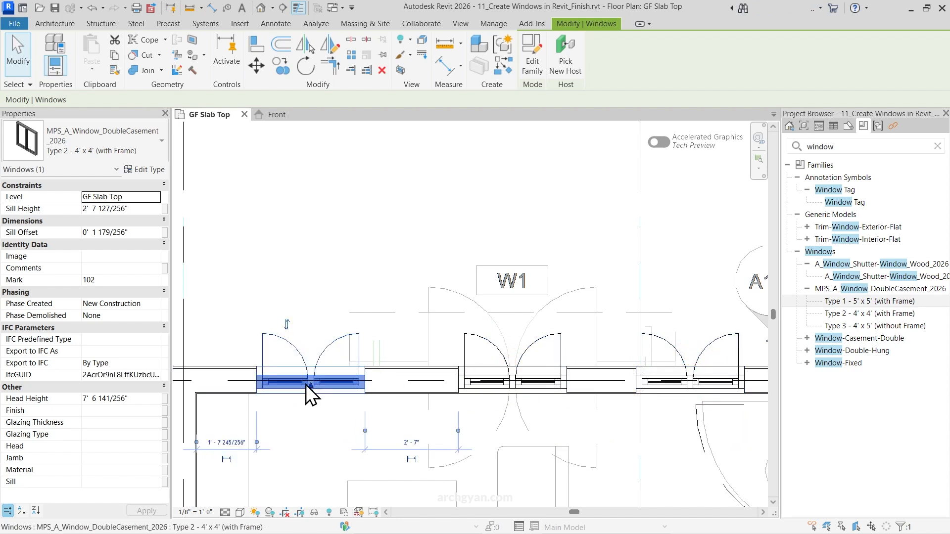
Step: Shift the frame of the window nearest the building corner within the wall thickness to a sill offset of 0' 3 169/256"
{"action": "scroll", "coordinate": [304, 393], "scroll_direction": "up", "scroll_amount": 6}
{"action": "scroll", "coordinate": [300, 397], "scroll_direction": "up", "scroll_amount": 1}
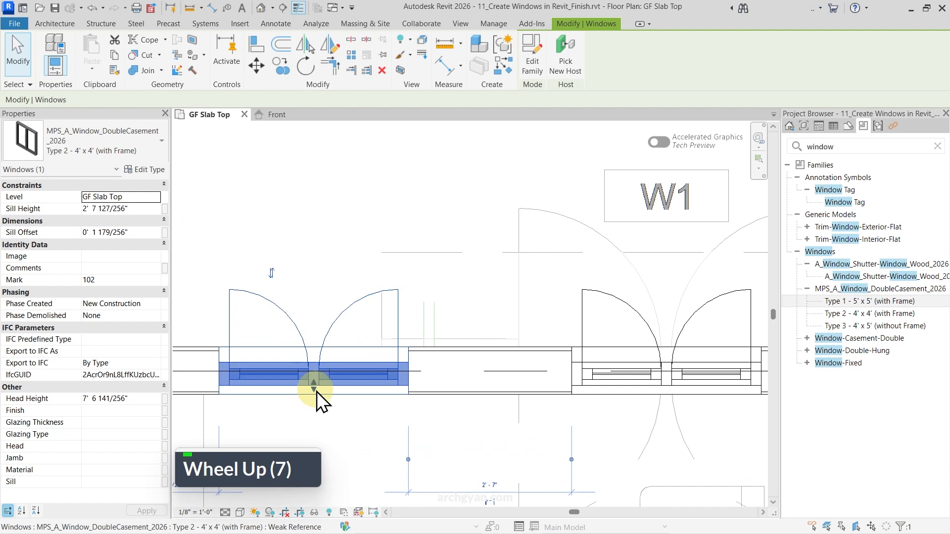
{"action": "middle_click_drag", "start_coordinate": [315, 386], "coordinate": [344, 379]}
{"action": "scroll", "coordinate": [343, 381], "scroll_direction": "down", "scroll_amount": 3}
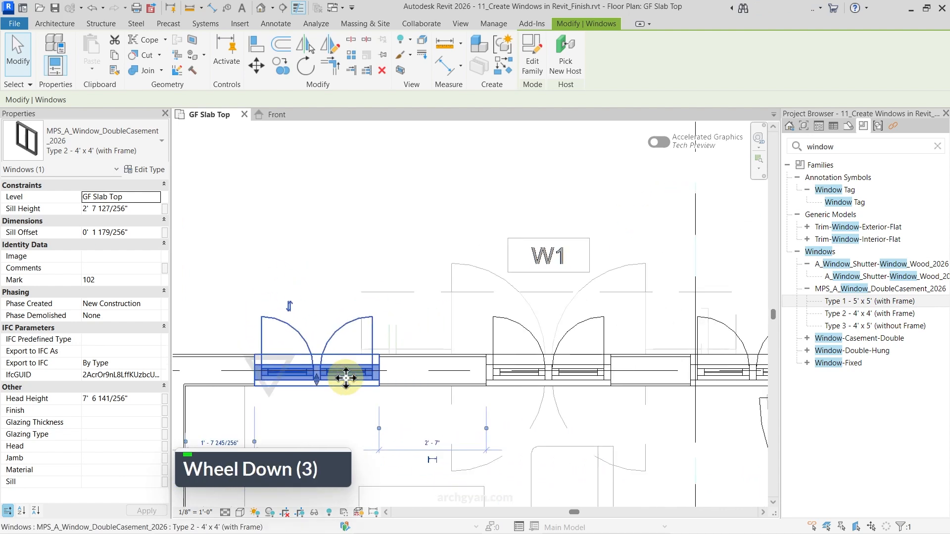
{"action": "scroll", "coordinate": [307, 385], "scroll_direction": "up", "scroll_amount": 2}
{"action": "left_click_drag", "start_coordinate": [306, 383], "coordinate": [306, 374]}
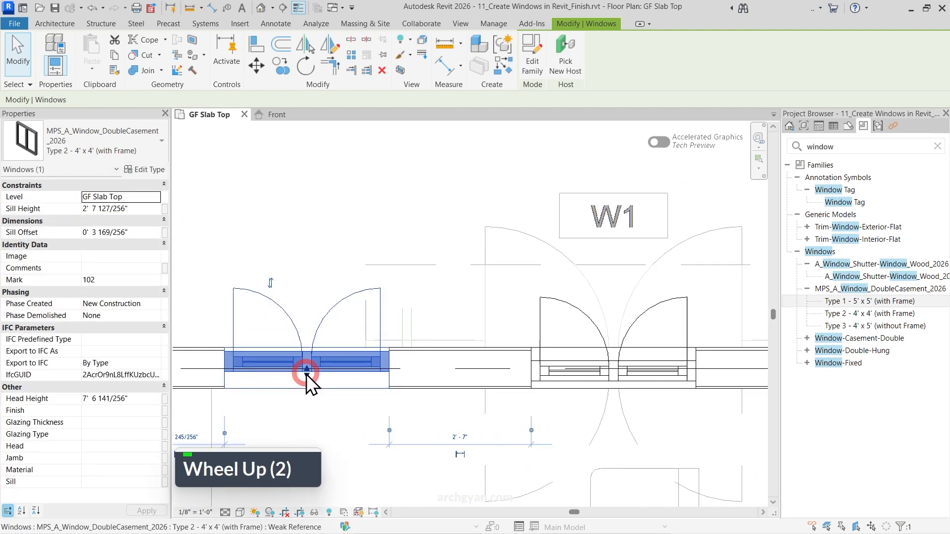
Step: Set the sill offset of the middle window at tag W1 to 0' 0"
{"action": "left_click", "coordinate": [592, 367]}
{"action": "middle_click_drag", "start_coordinate": [609, 385], "coordinate": [522, 410]}
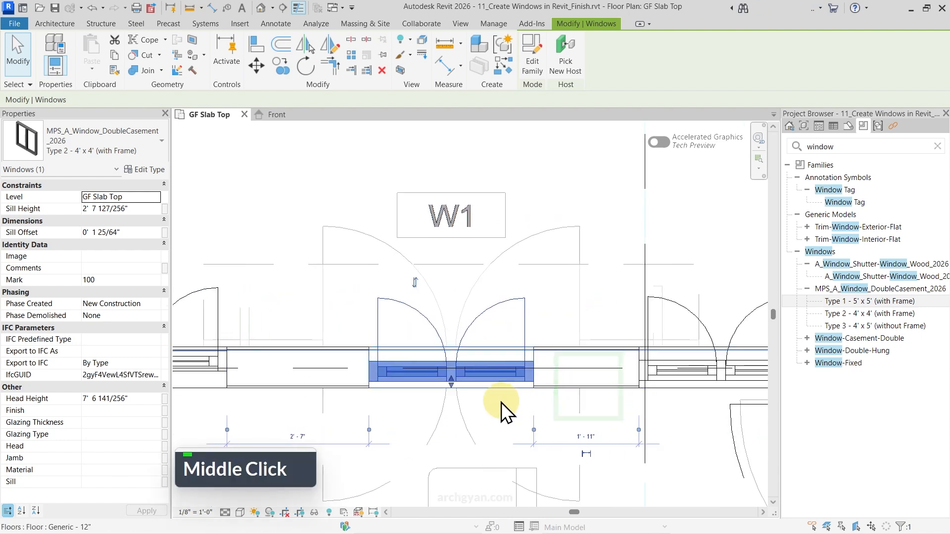
{"action": "left_click", "coordinate": [137, 230]}
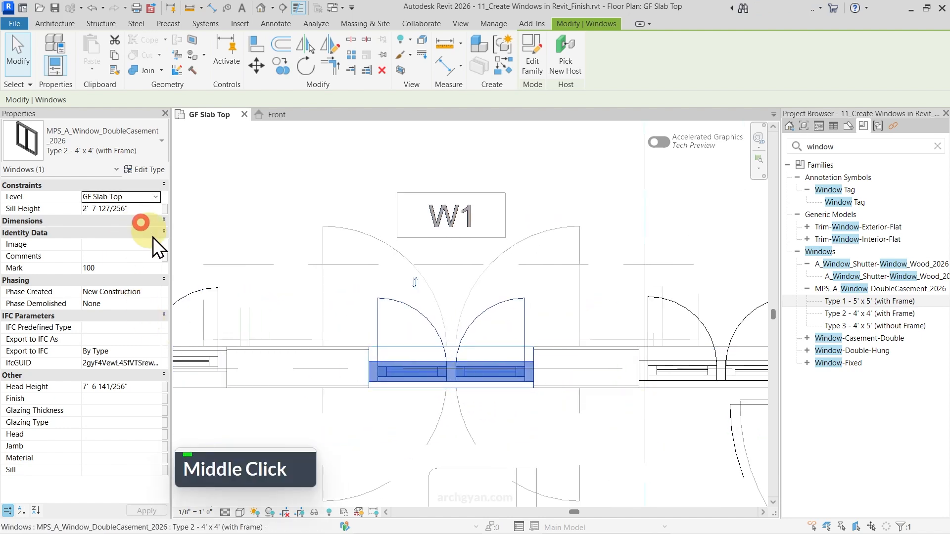
{"action": "type", "text": "0'  0\""}
{"action": "key", "text": "Return"}
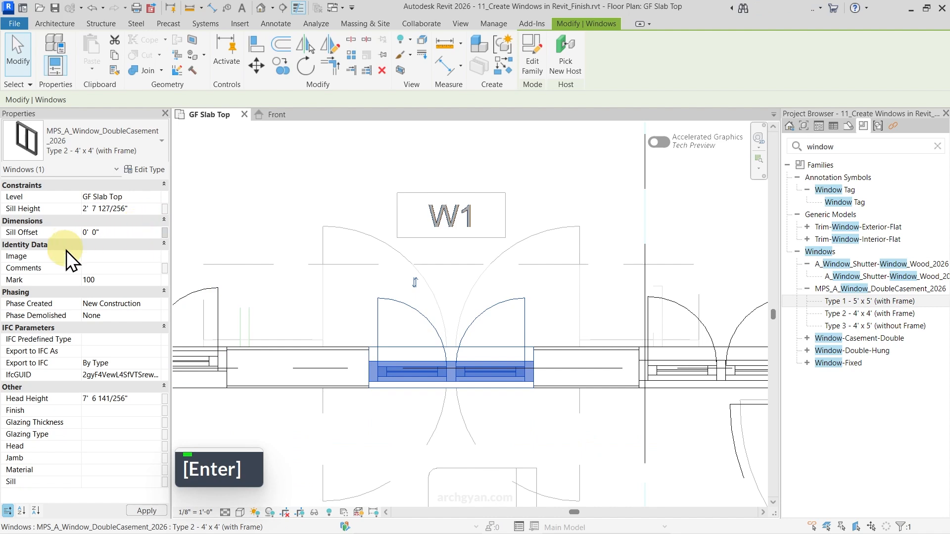
Step: Set the sill offset of the window nearest door D1 to 1"
{"action": "left_click", "coordinate": [723, 376]}
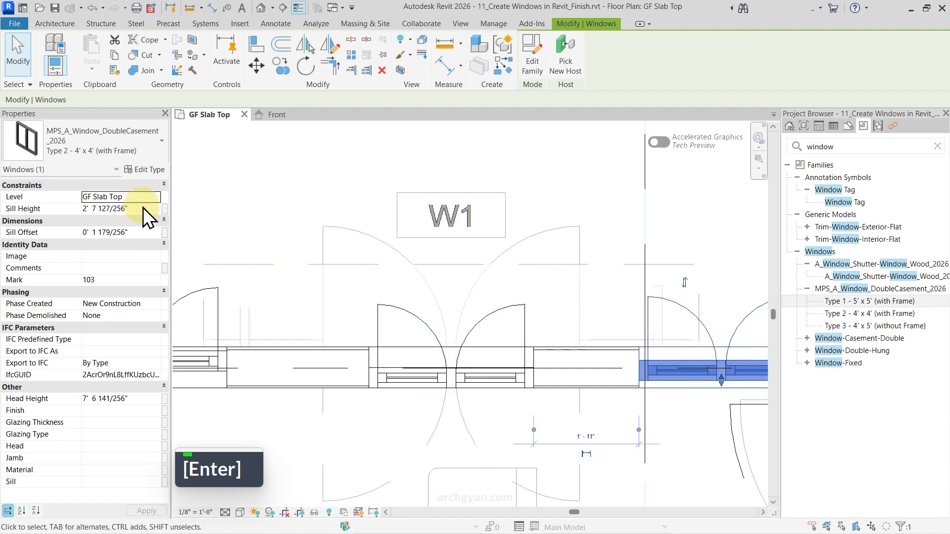
{"action": "left_click", "coordinate": [143, 233]}
{"action": "type", "text": "1\""}
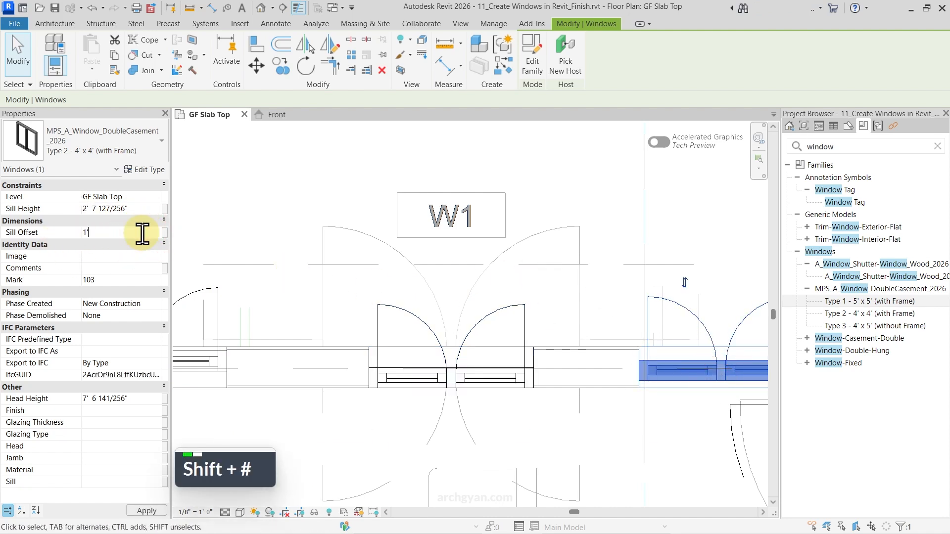
Step: Set the sill offset of the window nearest the building corner to 2" and deselect it
{"action": "scroll", "coordinate": [260, 337], "scroll_direction": "down", "scroll_amount": 2}
{"action": "left_click", "coordinate": [259, 340]}
{"action": "left_click", "coordinate": [141, 233]}
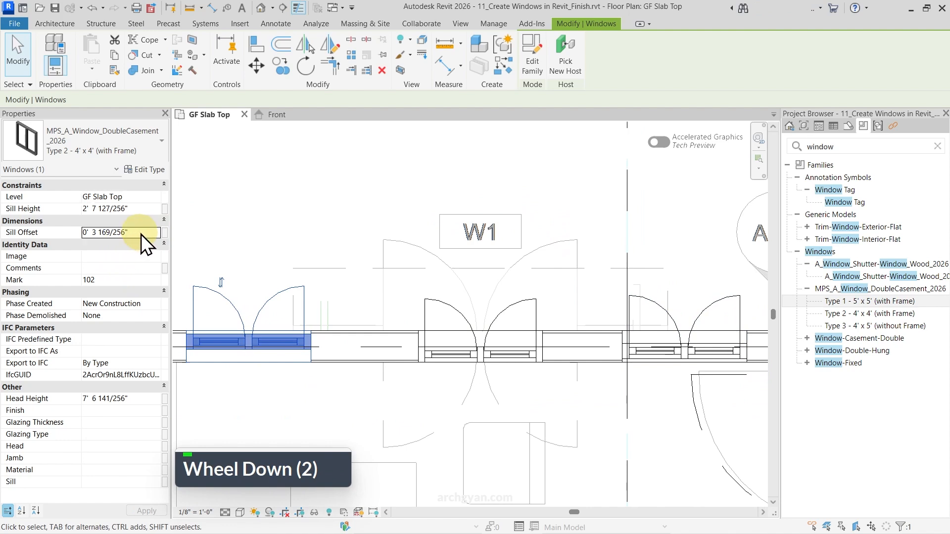
{"action": "type", "text": "2\""}
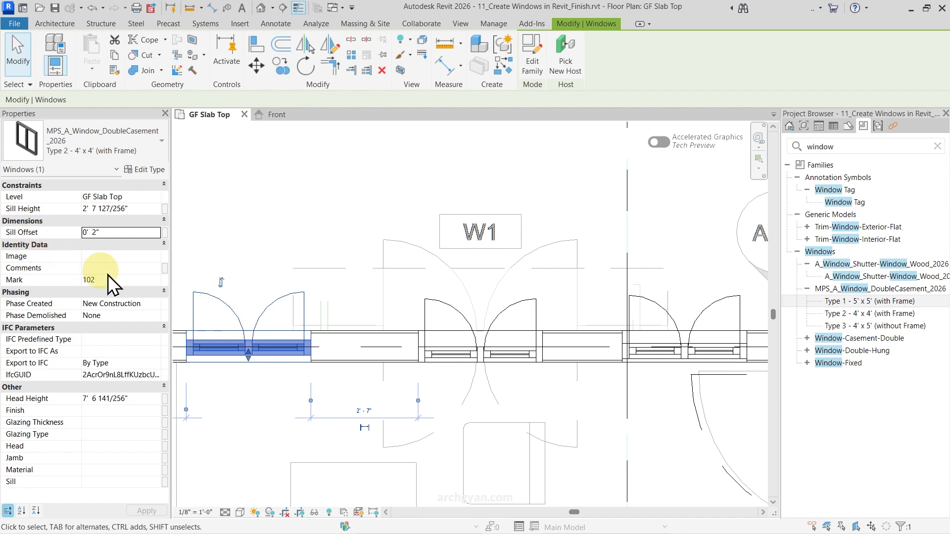
{"action": "left_click", "coordinate": [210, 354]}
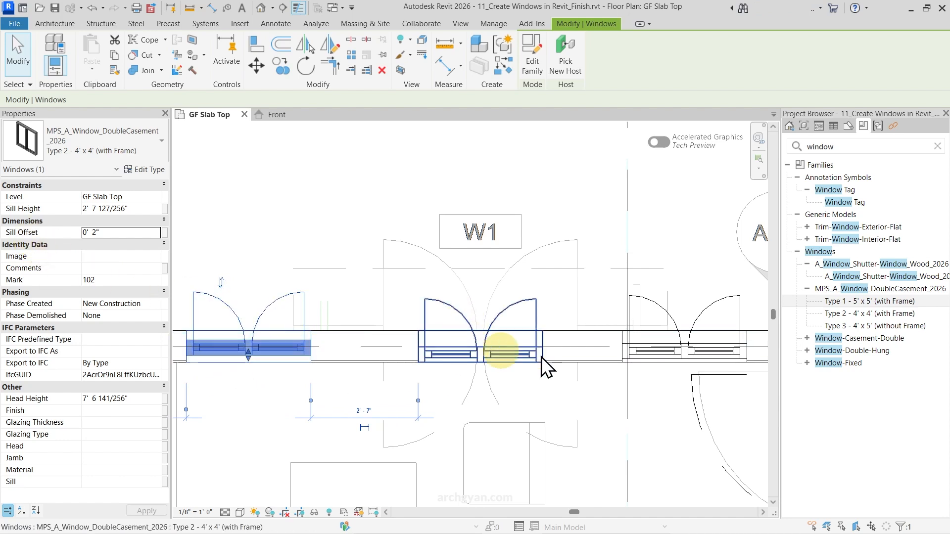
{"action": "left_click", "coordinate": [397, 349]}
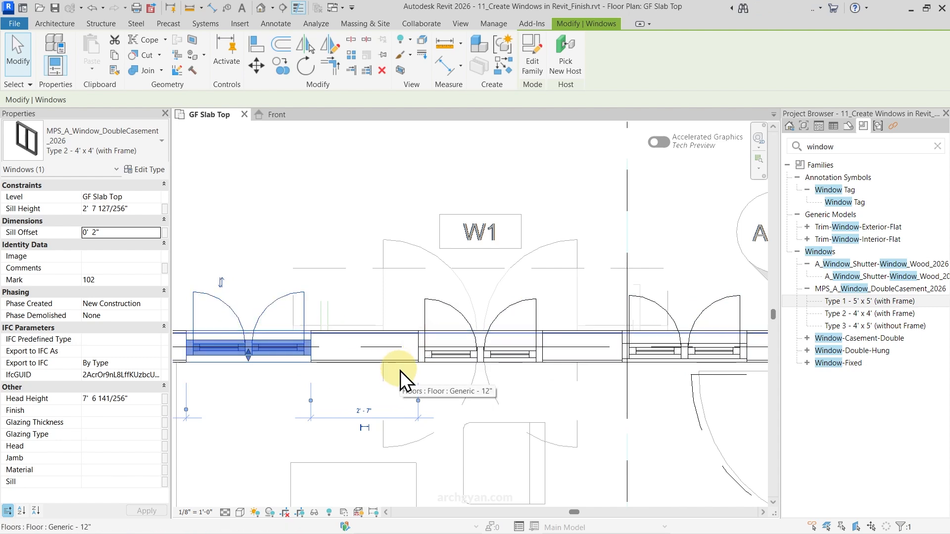
{"action": "scroll", "coordinate": [500, 348], "scroll_direction": "down", "scroll_amount": 2}
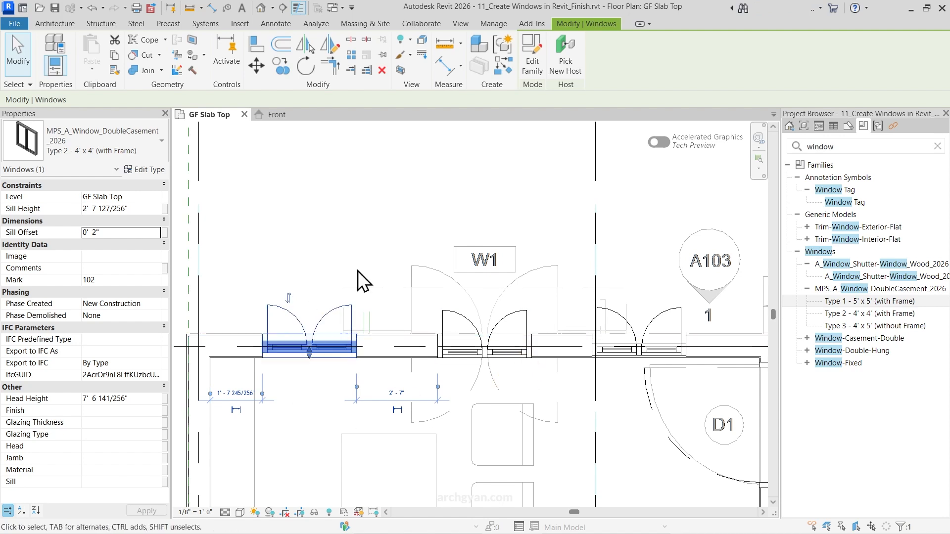
{"action": "left_click", "coordinate": [387, 174]}
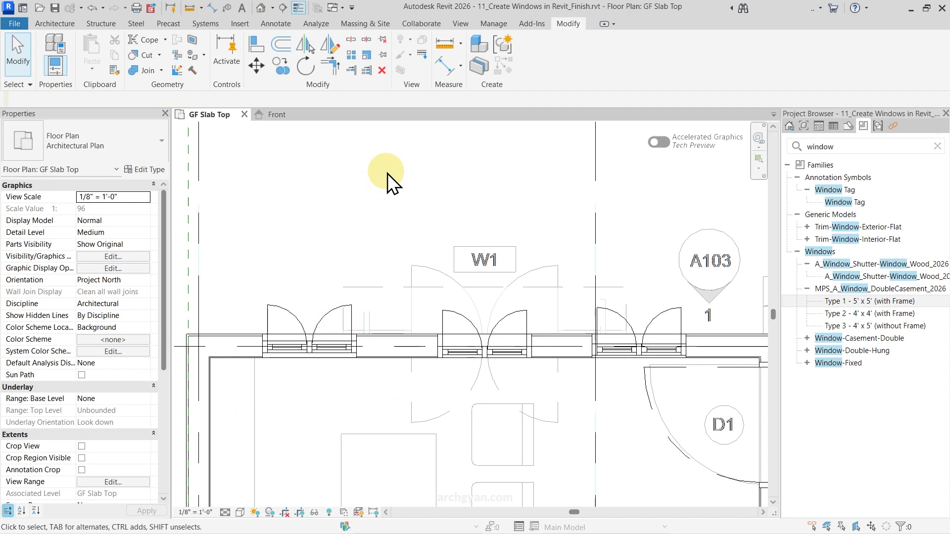
Step: Set the Rough Width type parameter of Type 2 - 4' x 4' (with Frame) to 4' and deselect the window
{"action": "left_click", "coordinate": [310, 345]}
{"action": "left_click", "coordinate": [143, 169]}
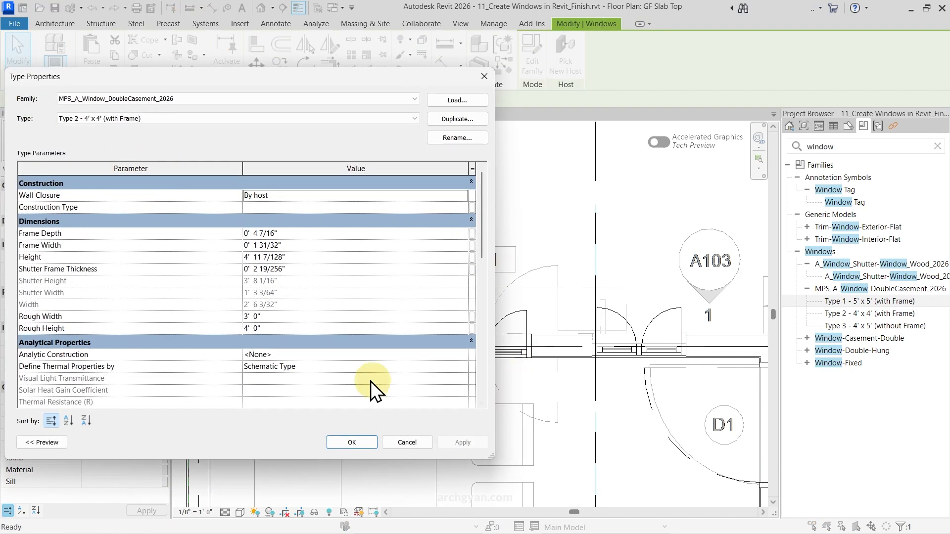
{"action": "scroll", "coordinate": [354, 328], "scroll_direction": "down", "scroll_amount": 13}
{"action": "scroll", "coordinate": [333, 316], "scroll_direction": "up", "scroll_amount": 3}
{"action": "scroll", "coordinate": [334, 316], "scroll_direction": "up", "scroll_amount": 4}
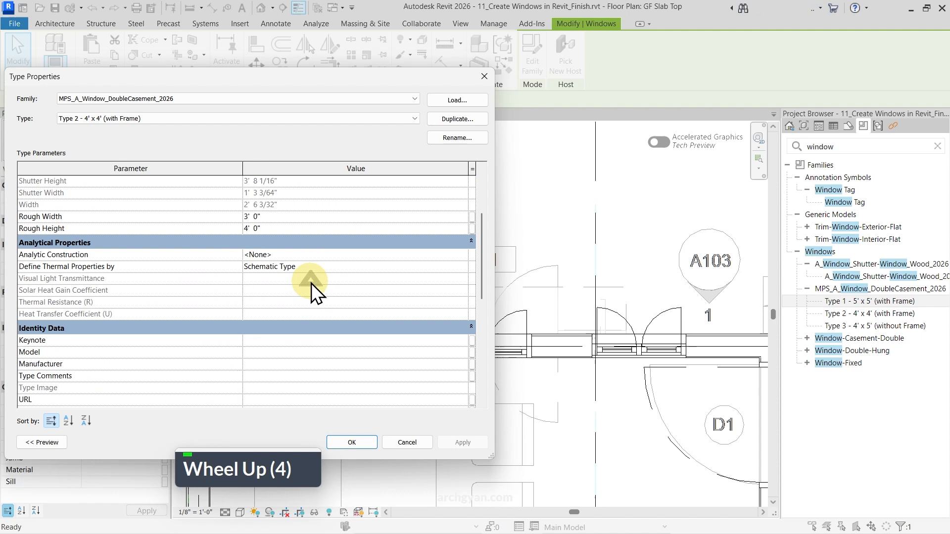
{"action": "left_click", "coordinate": [296, 217]}
{"action": "left_click", "coordinate": [310, 228]}
{"action": "left_click", "coordinate": [303, 216]}
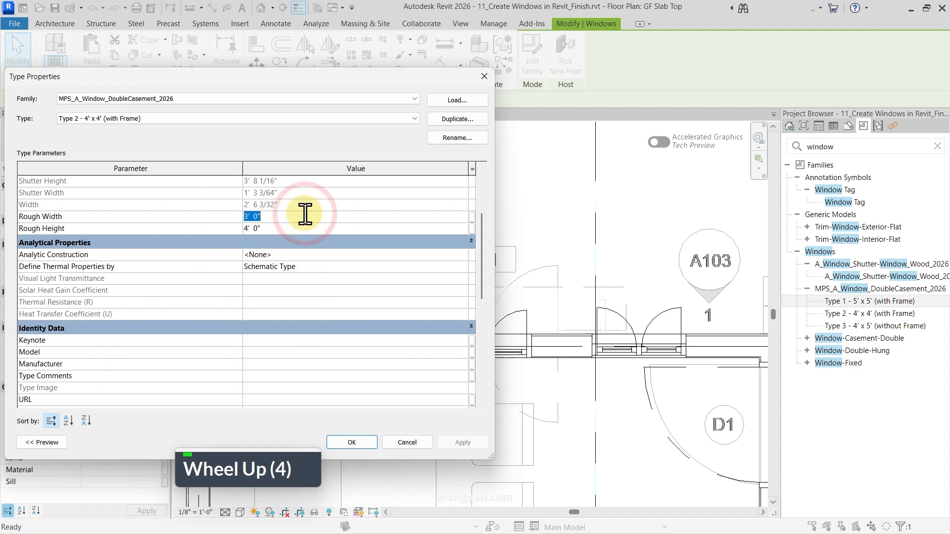
{"action": "type", "text": "47"}
{"action": "key", "text": "BackSpace"}
{"action": "type", "text": "'"}
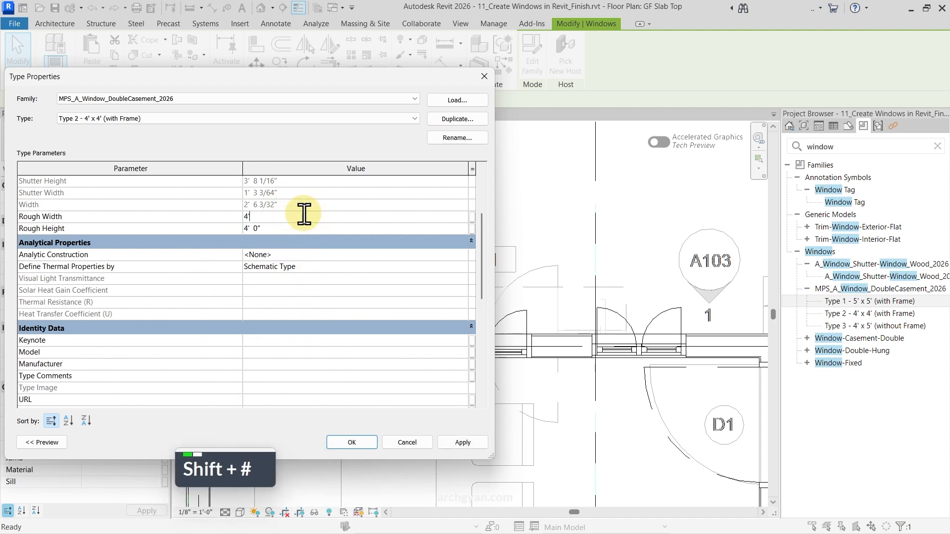
{"action": "key", "text": "Return"}
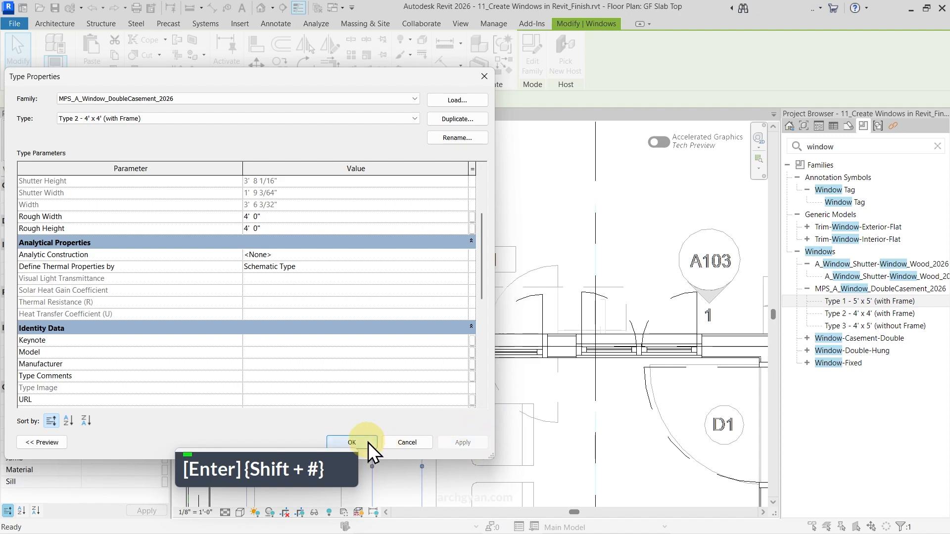
{"action": "left_click", "coordinate": [368, 443]}
{"action": "key", "text": "Escape"}
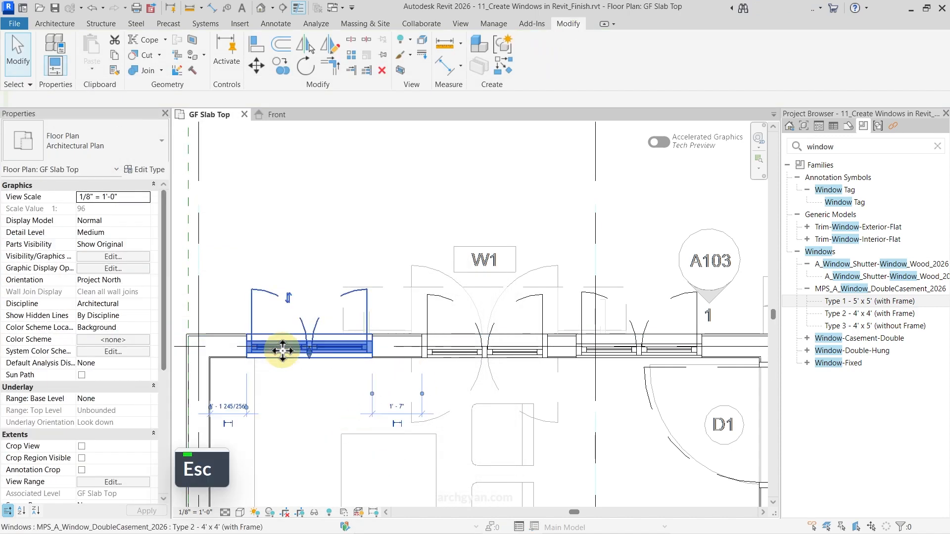
Step: Delete the two outer windows, one nearest the building corner and one nearest door D1, keeping the middle one
{"action": "left_click", "coordinate": [273, 348]}
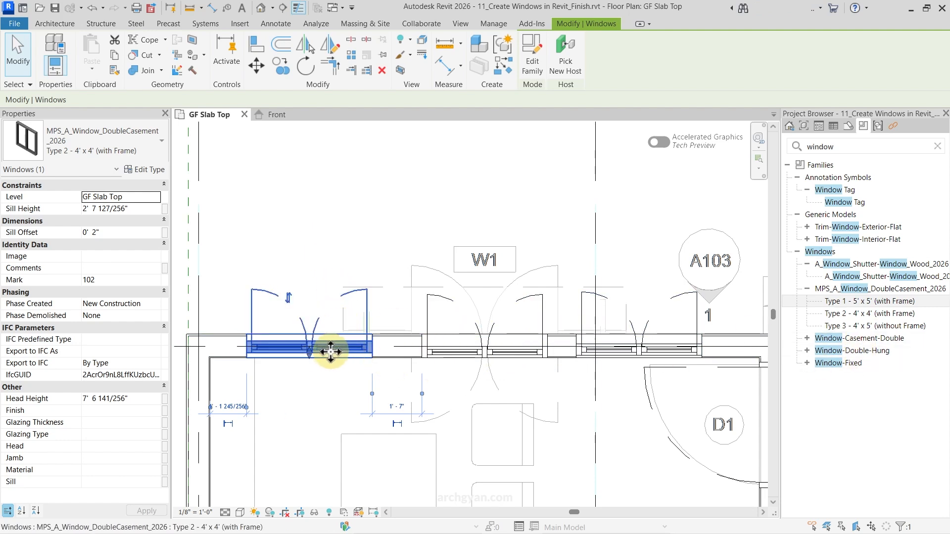
{"action": "key", "text": "Delete"}
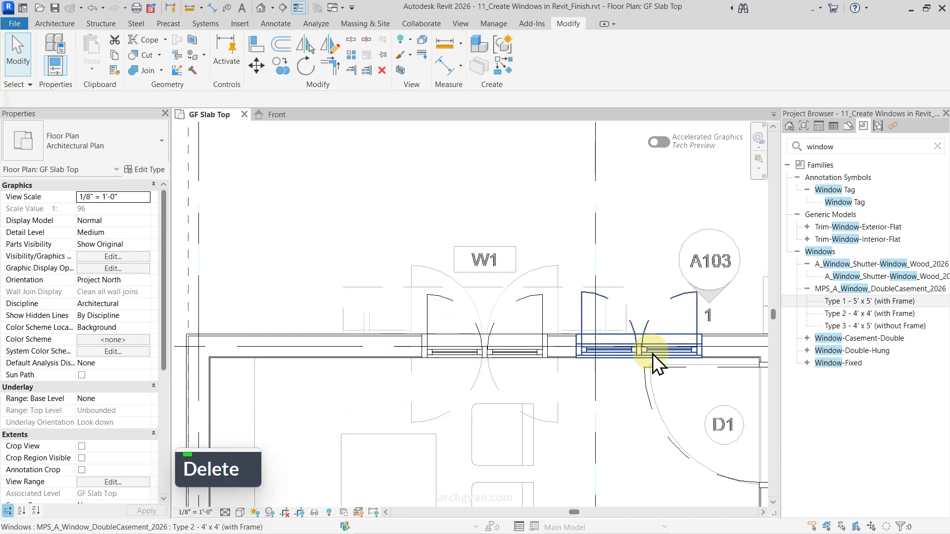
{"action": "left_click", "coordinate": [652, 354]}
{"action": "key", "text": "Delete"}
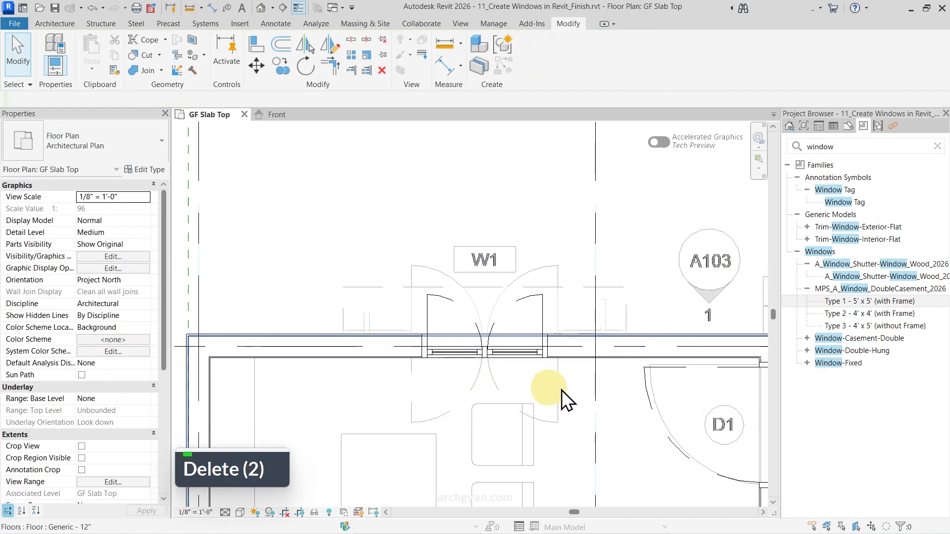
Step: Try Type 3 - 4' x 5' (without Frame) on the remaining window at tag W1 and settle on Type 1 - 5' x 5' (with Frame)
{"action": "left_click", "coordinate": [494, 357]}
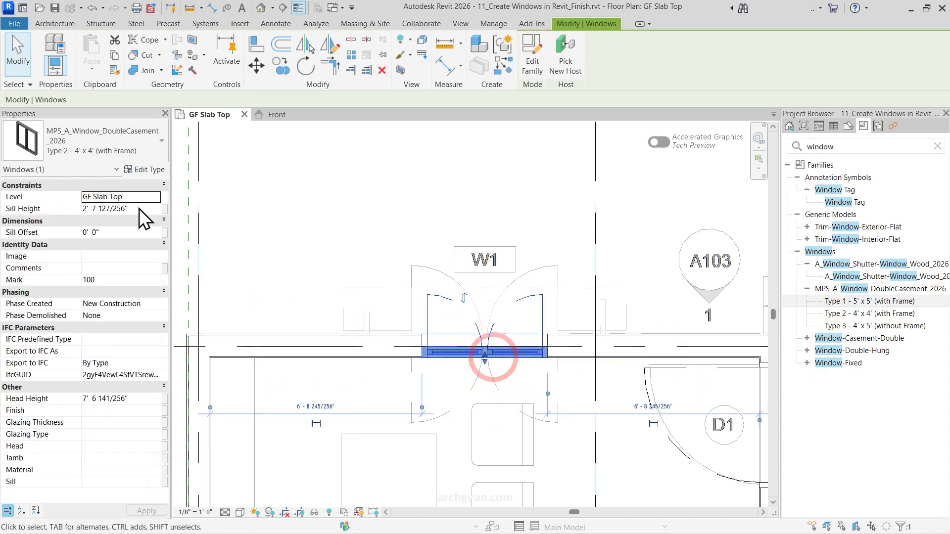
{"action": "left_click", "coordinate": [110, 145]}
{"action": "left_click", "coordinate": [75, 202]}
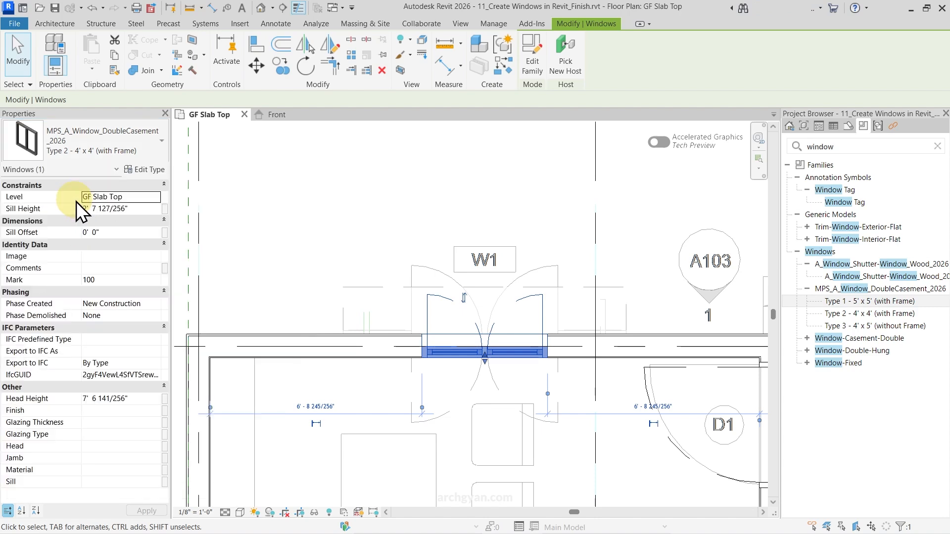
{"action": "left_click", "coordinate": [99, 150]}
{"action": "scroll", "coordinate": [106, 210], "scroll_direction": "up", "scroll_amount": 2}
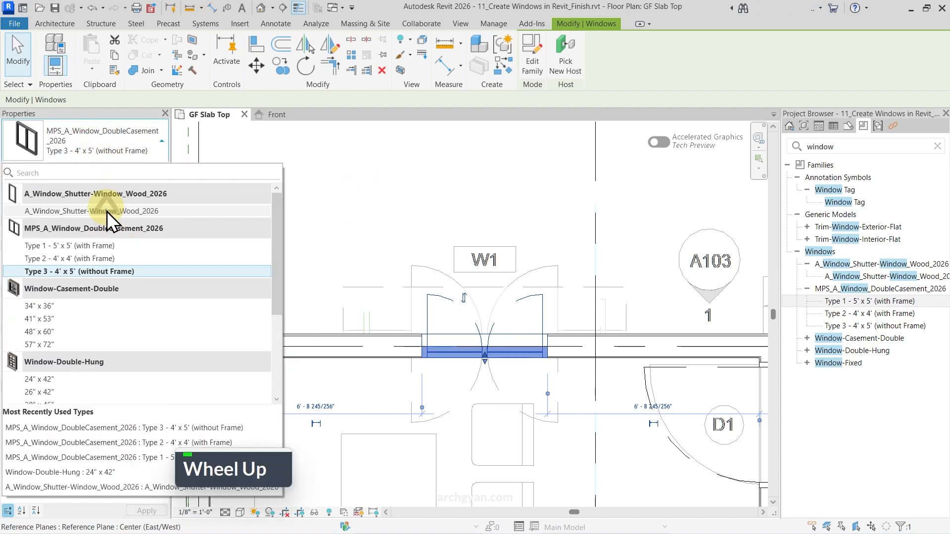
{"action": "left_click", "coordinate": [73, 244]}
{"action": "left_click", "coordinate": [414, 212]}
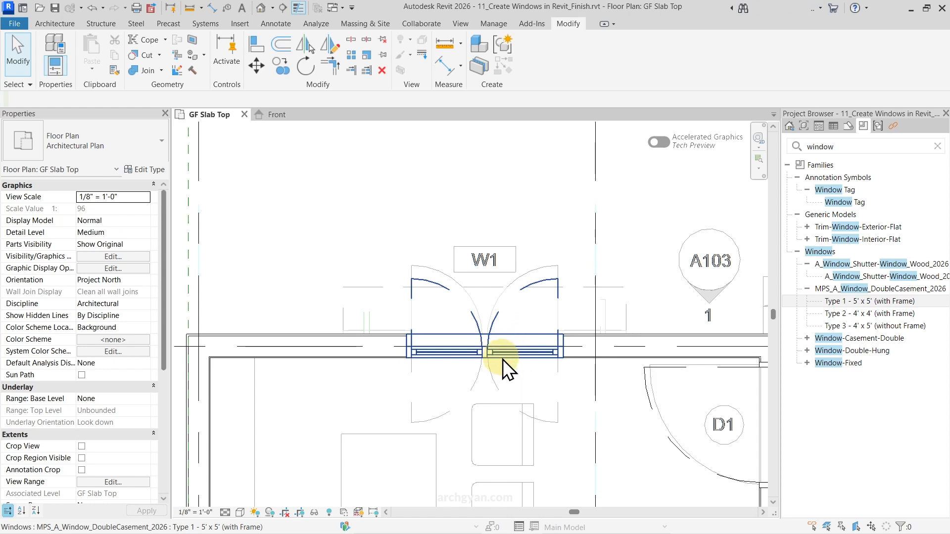
Step: Examine how the Type 1 window fits the W1 opening and review the tagged window locations across the floor plan
{"action": "scroll", "coordinate": [495, 363], "scroll_direction": "up", "scroll_amount": 4}
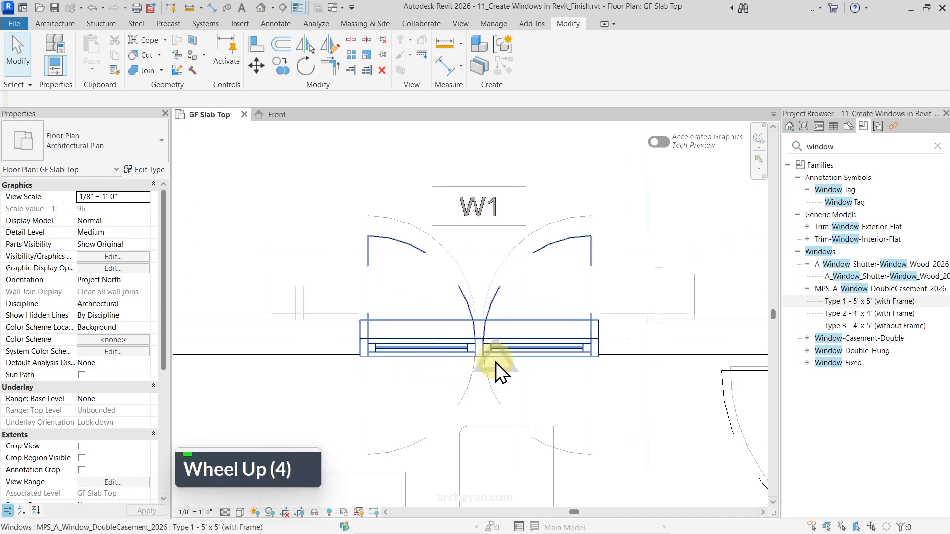
{"action": "left_click", "coordinate": [486, 352]}
{"action": "left_click", "coordinate": [308, 202]}
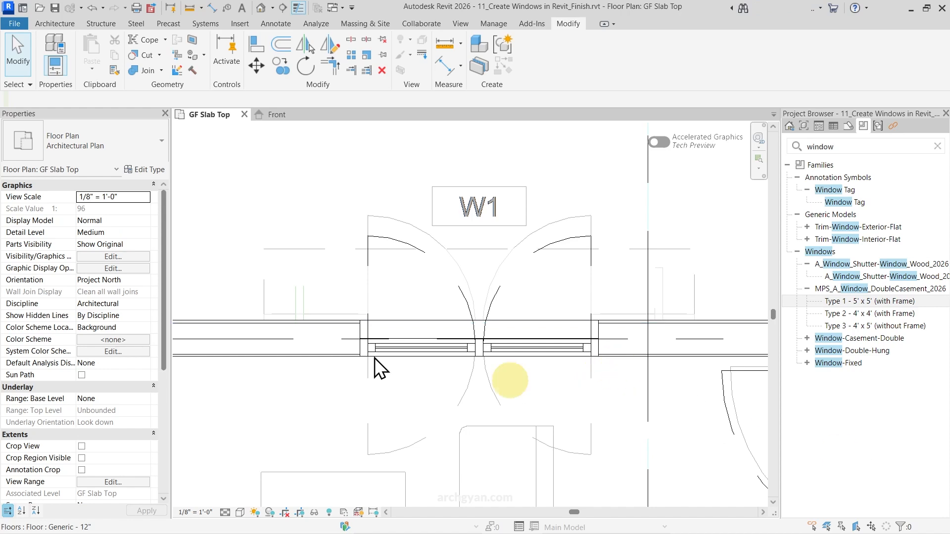
{"action": "scroll", "coordinate": [451, 272], "scroll_direction": "down", "scroll_amount": 12}
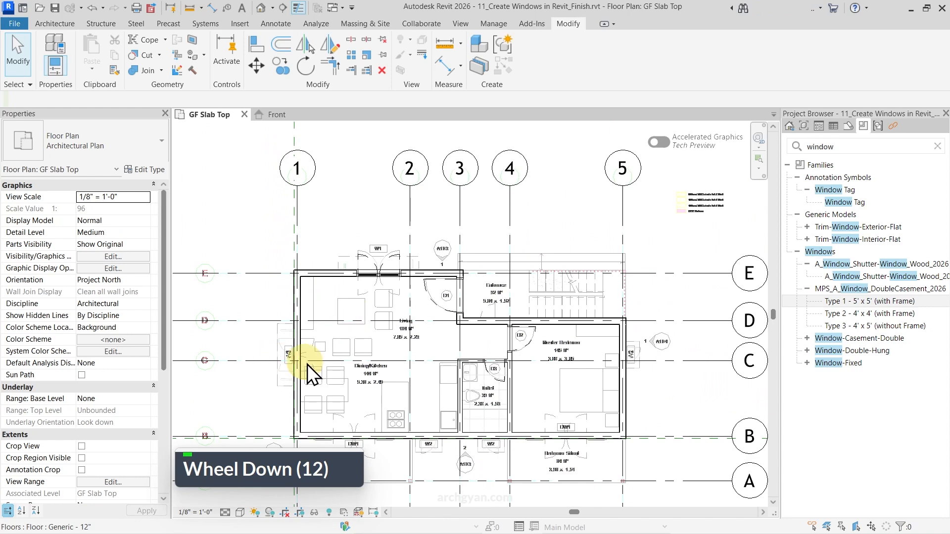
{"action": "scroll", "coordinate": [304, 371], "scroll_direction": "up", "scroll_amount": 6}
{"action": "scroll", "coordinate": [371, 257], "scroll_direction": "down", "scroll_amount": 2}
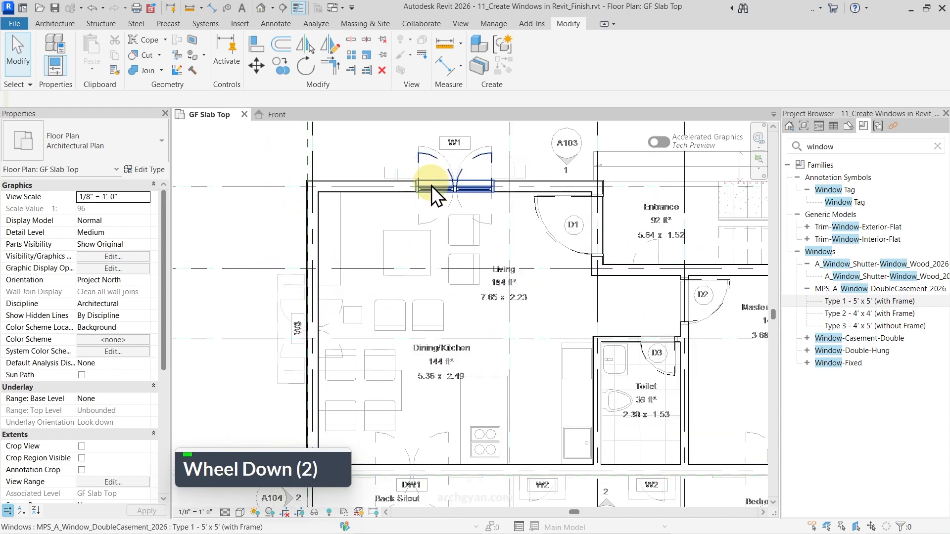
{"action": "middle_click_drag", "start_coordinate": [674, 329], "coordinate": [601, 327]}
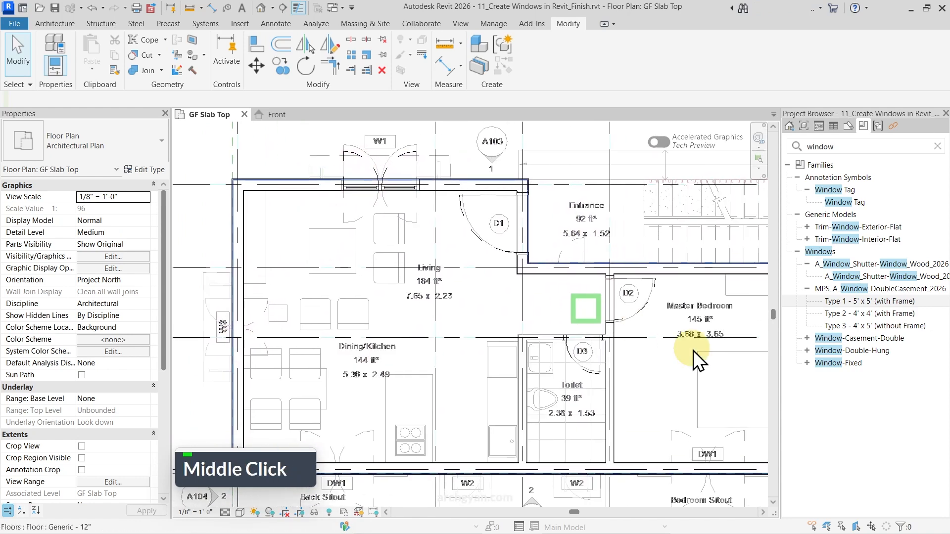
{"action": "scroll", "coordinate": [425, 298], "scroll_direction": "down", "scroll_amount": 2}
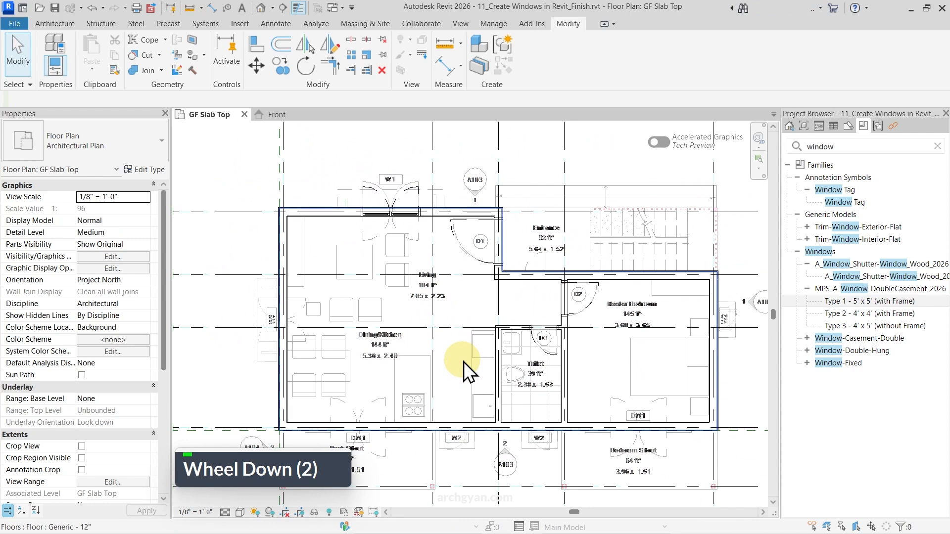